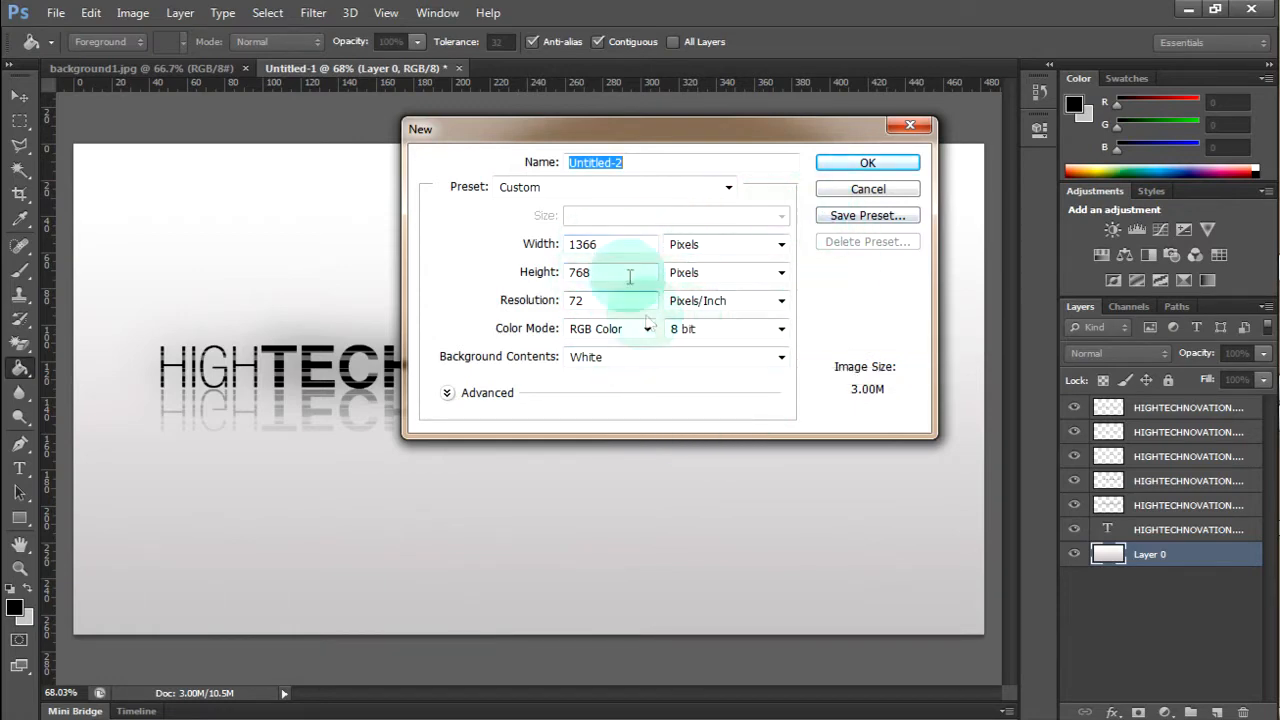
# Step: Create a new 1366 × 768 pixel RGB document with a white background and convert its locked background into a regular layer
pyautogui.click(838, 162)
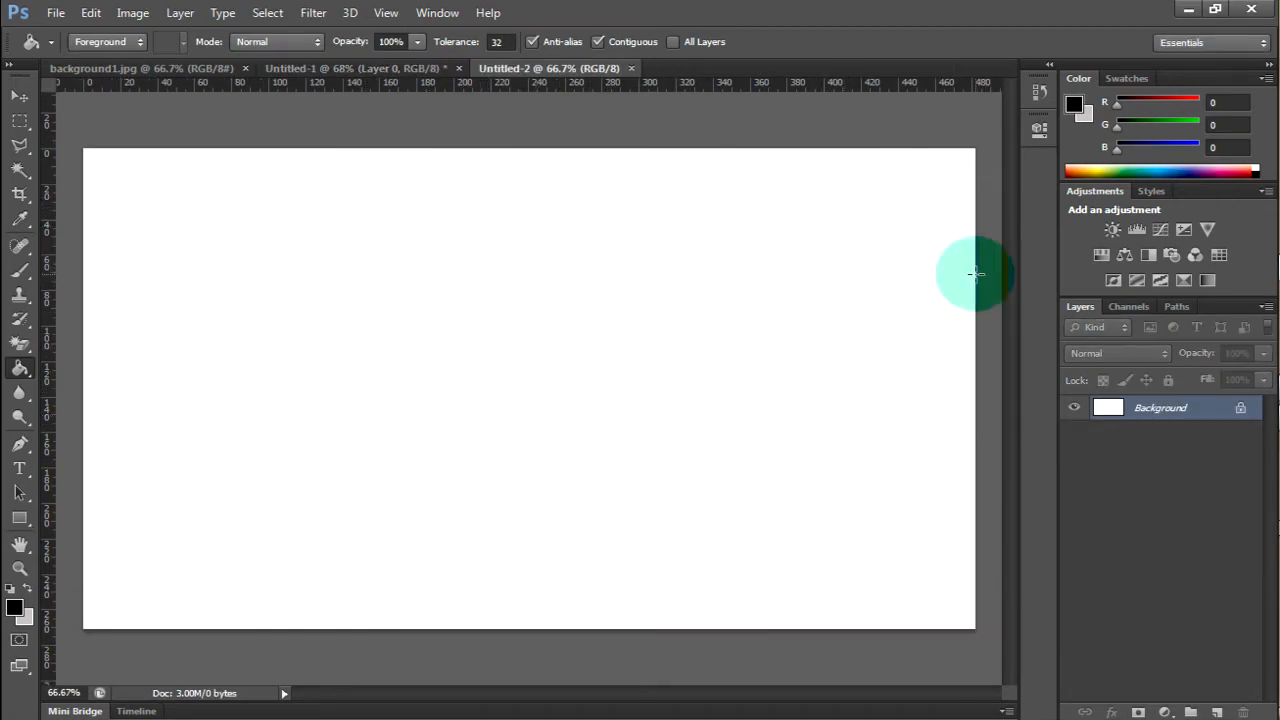
pyautogui.doubleClick(1240, 408)
pyautogui.click(826, 220)
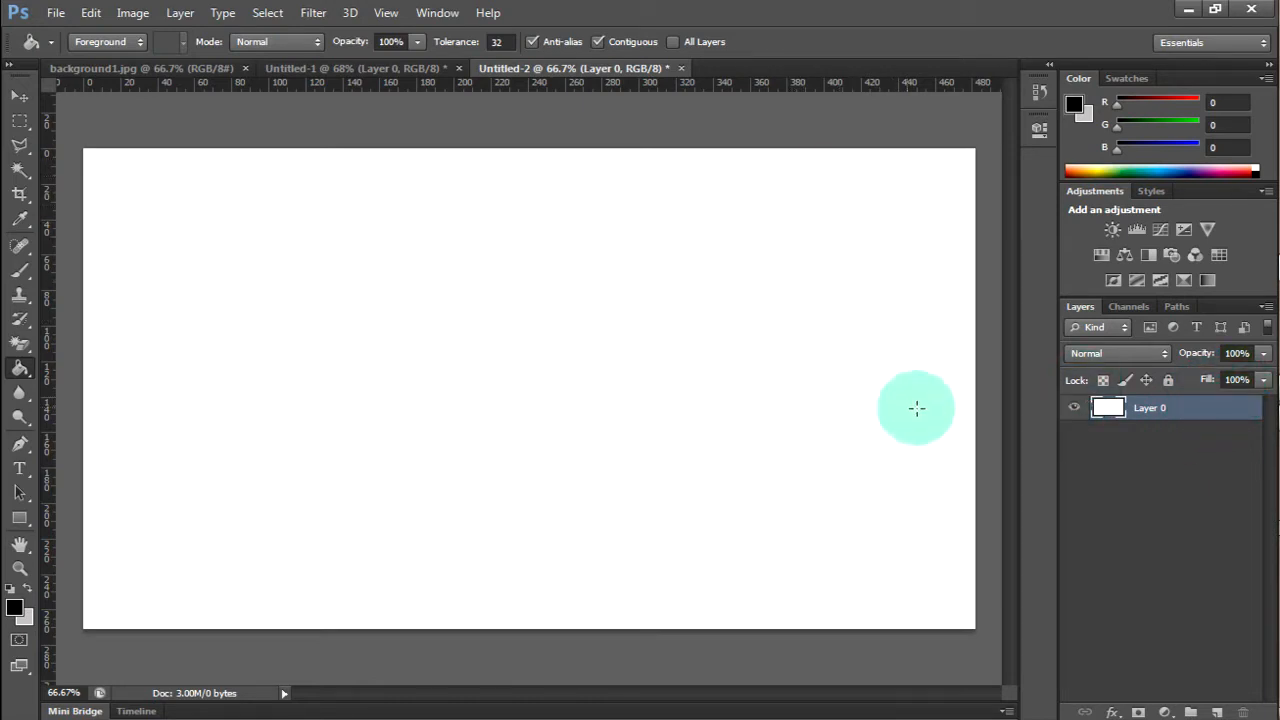
# Step: Add the text HIGHTECHNOVATION.COM across the canvas in black Helvetica World Bold at 90 pt
pyautogui.click(19, 468)
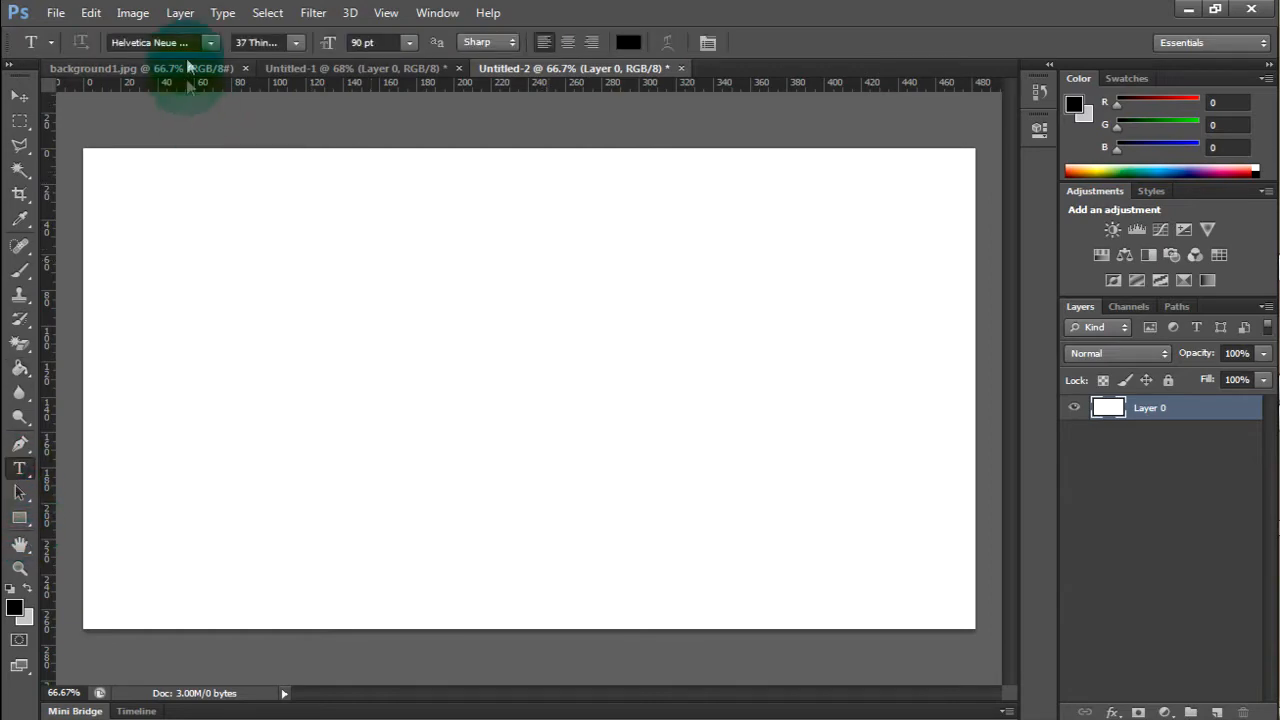
pyautogui.click(211, 43)
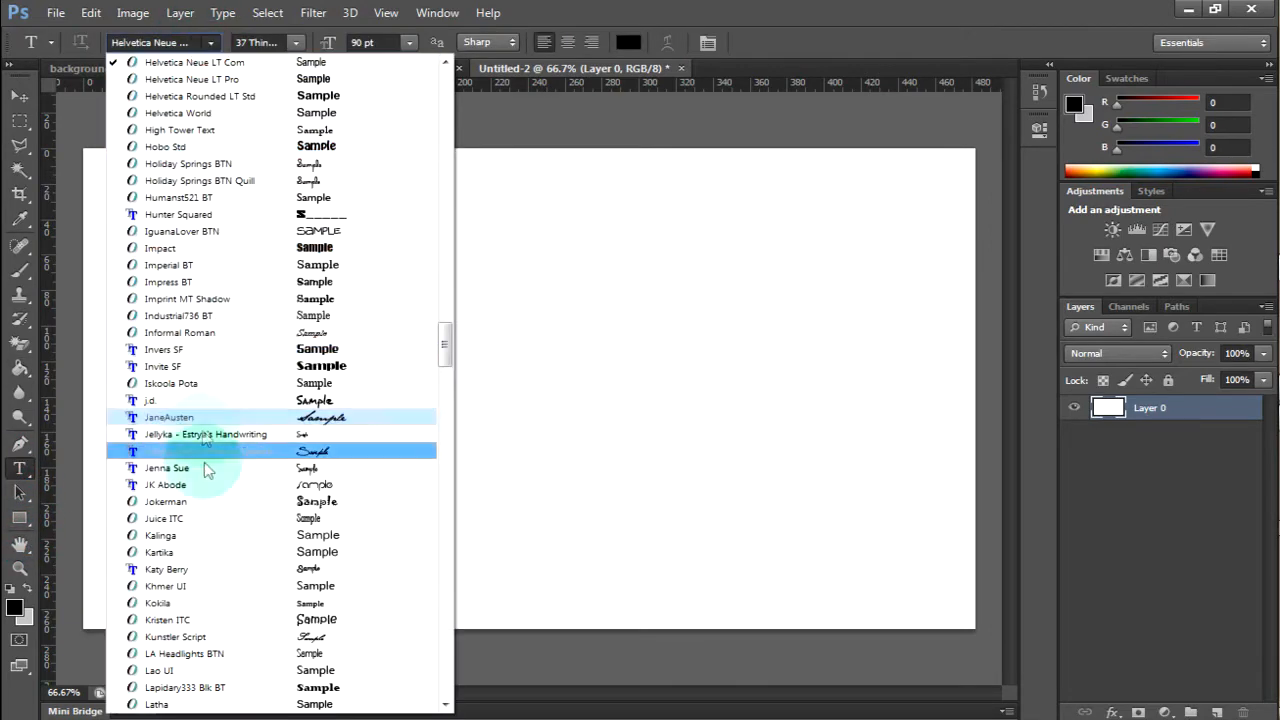
pyautogui.click(226, 113)
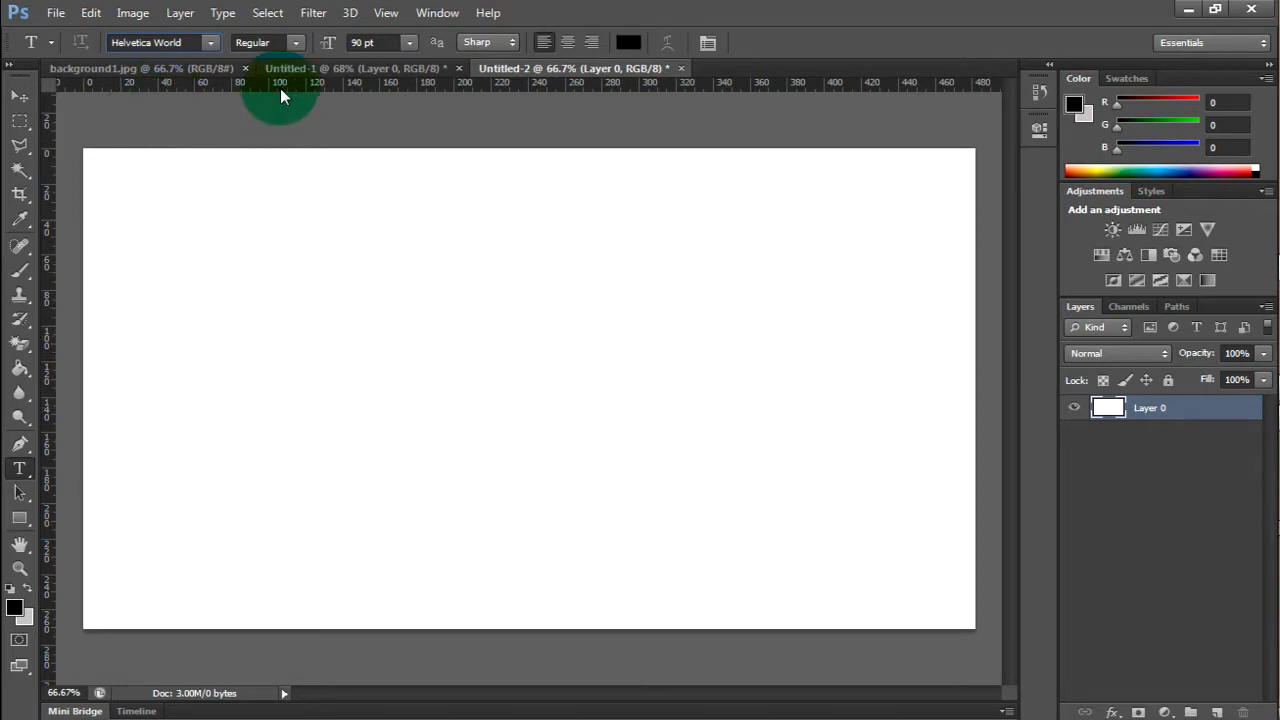
pyautogui.click(295, 43)
pyautogui.click(251, 110)
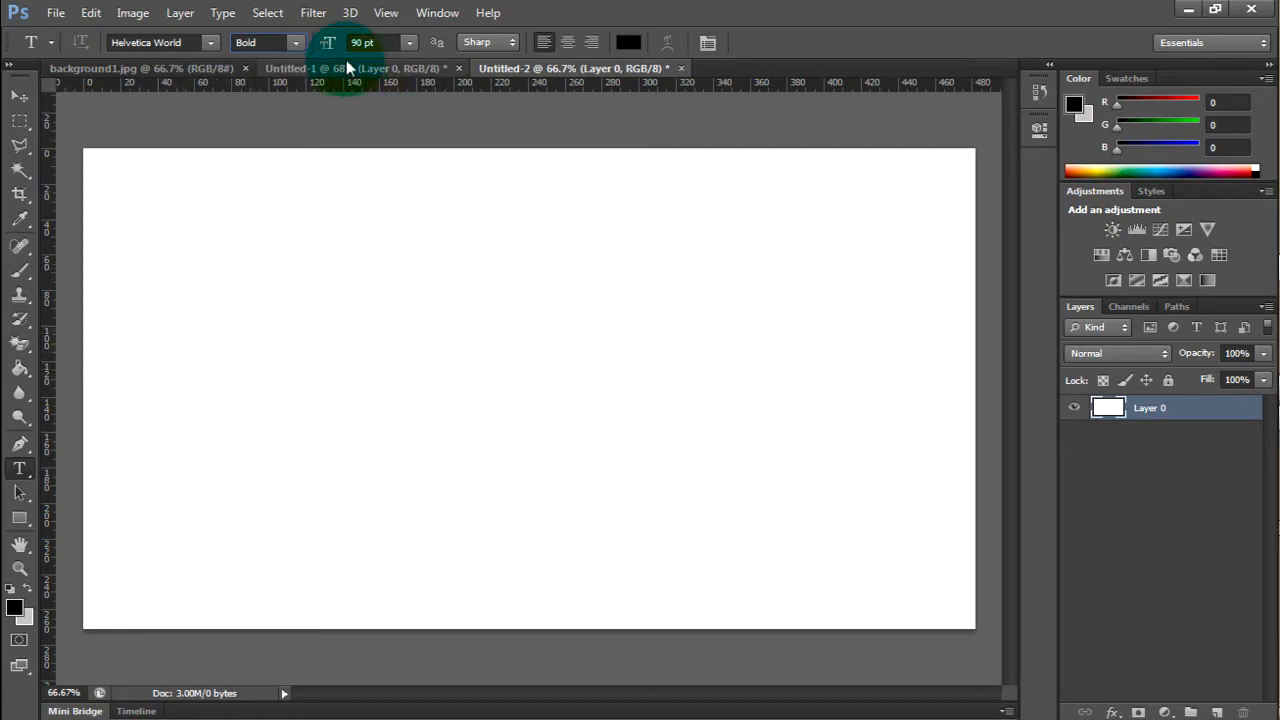
pyautogui.click(628, 42)
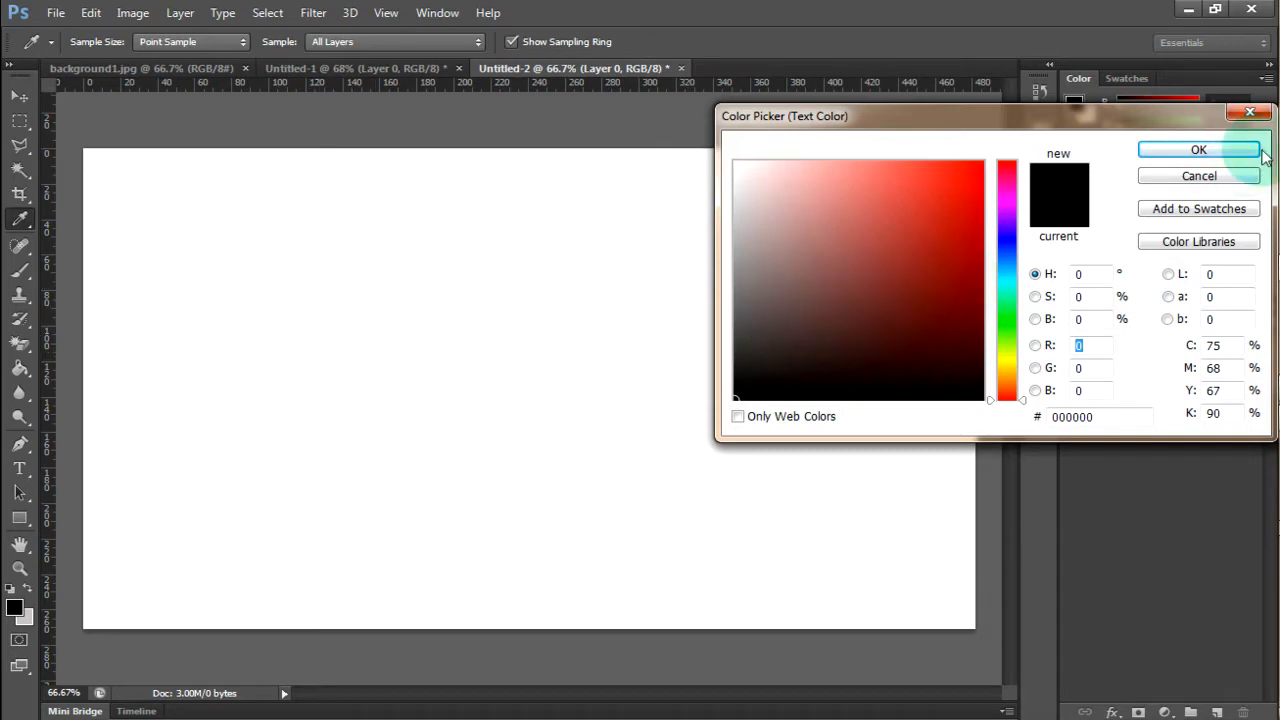
pyautogui.click(1219, 152)
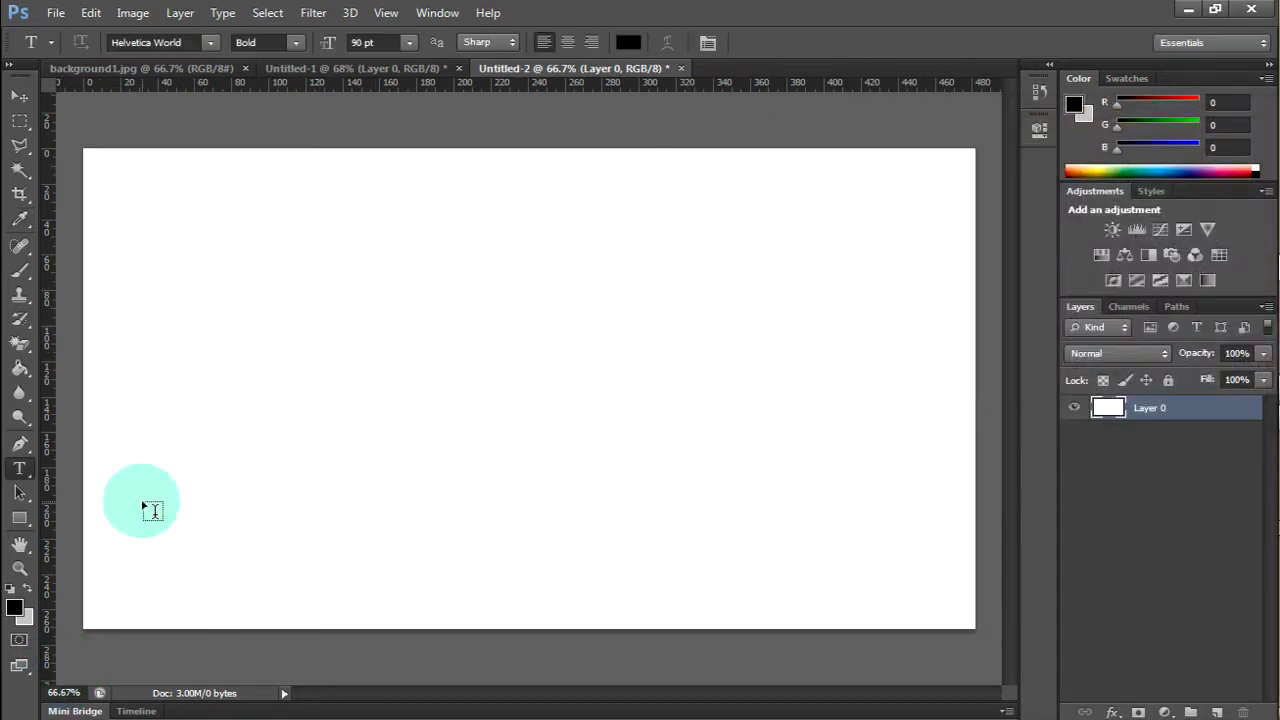
pyautogui.click(118, 360)
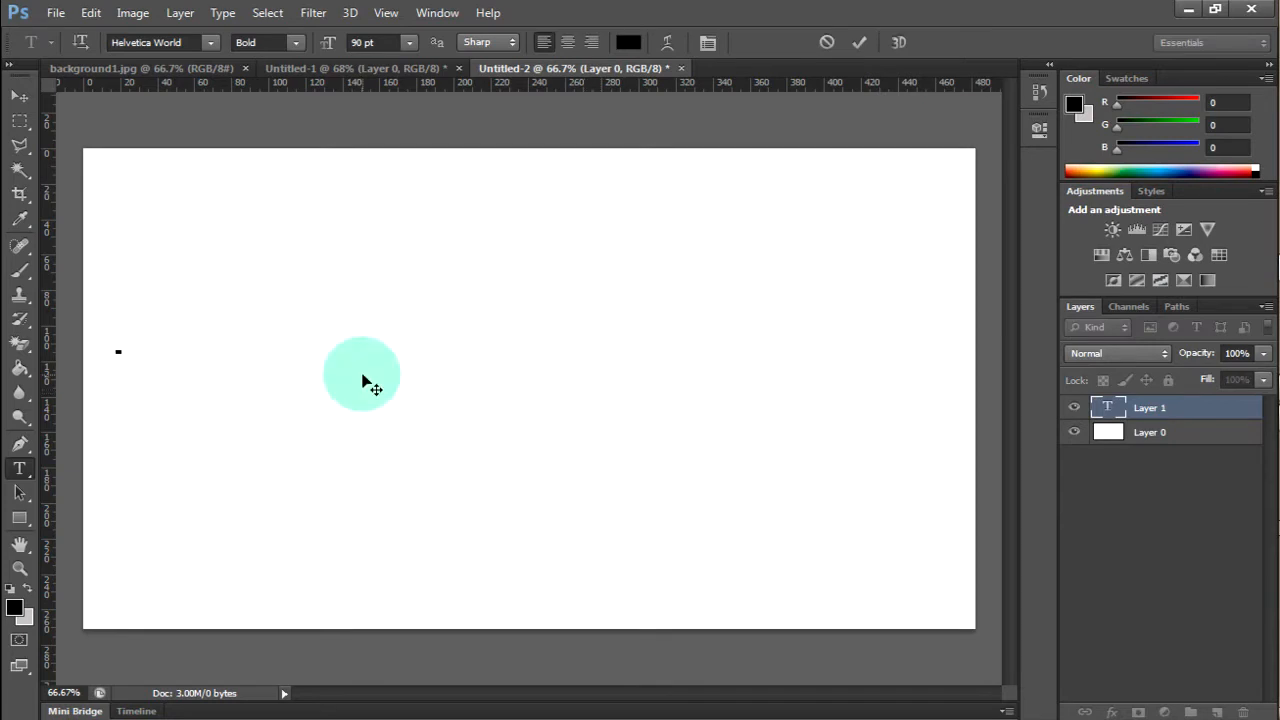
pyautogui.write('HIGHTECHNOVATION.COM')
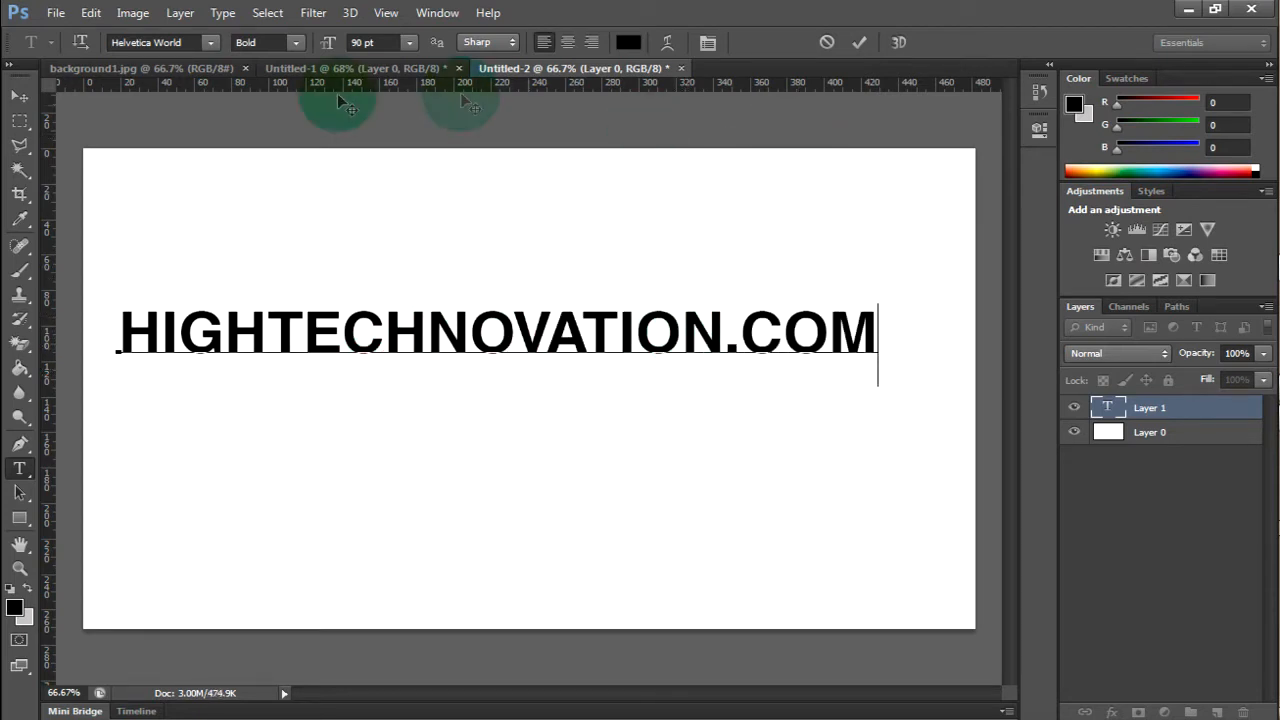
# Step: Change the word HIGH to Helvetica Neue LT Com Thin and move the whole text to the centre of the canvas
pyautogui.moveTo(267, 330); pyautogui.dragTo(118, 325)
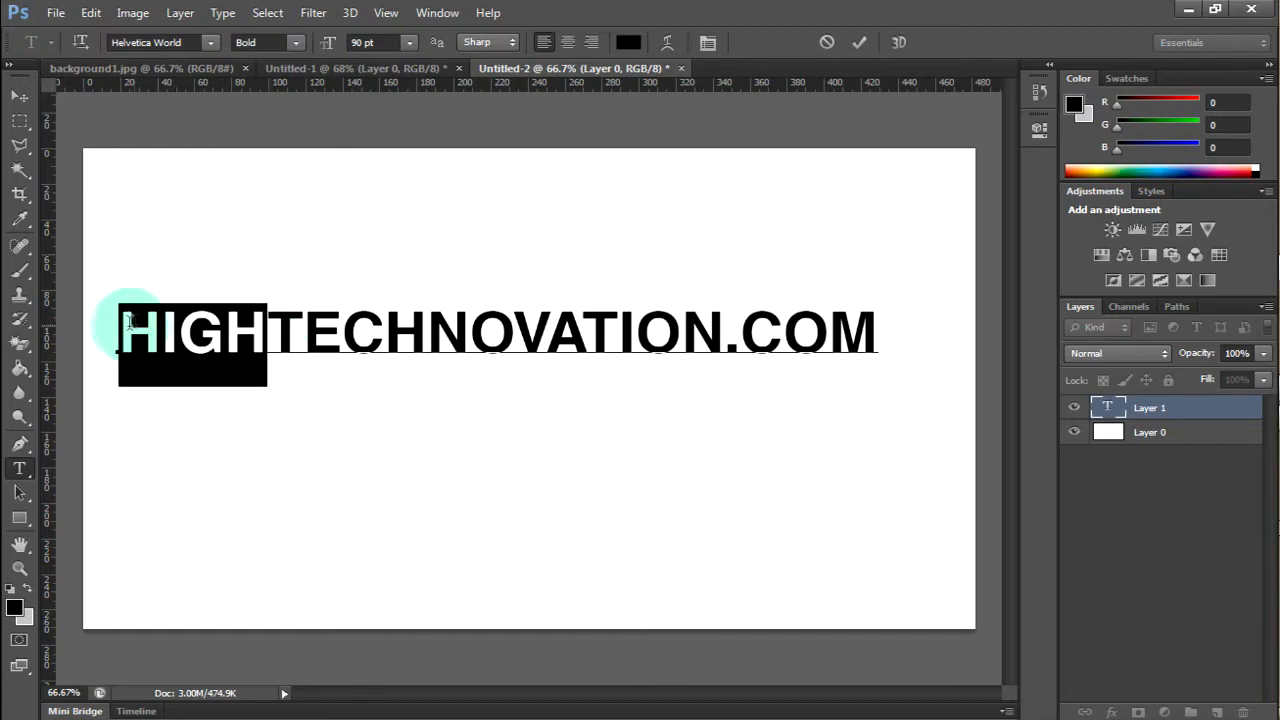
pyautogui.click(210, 42)
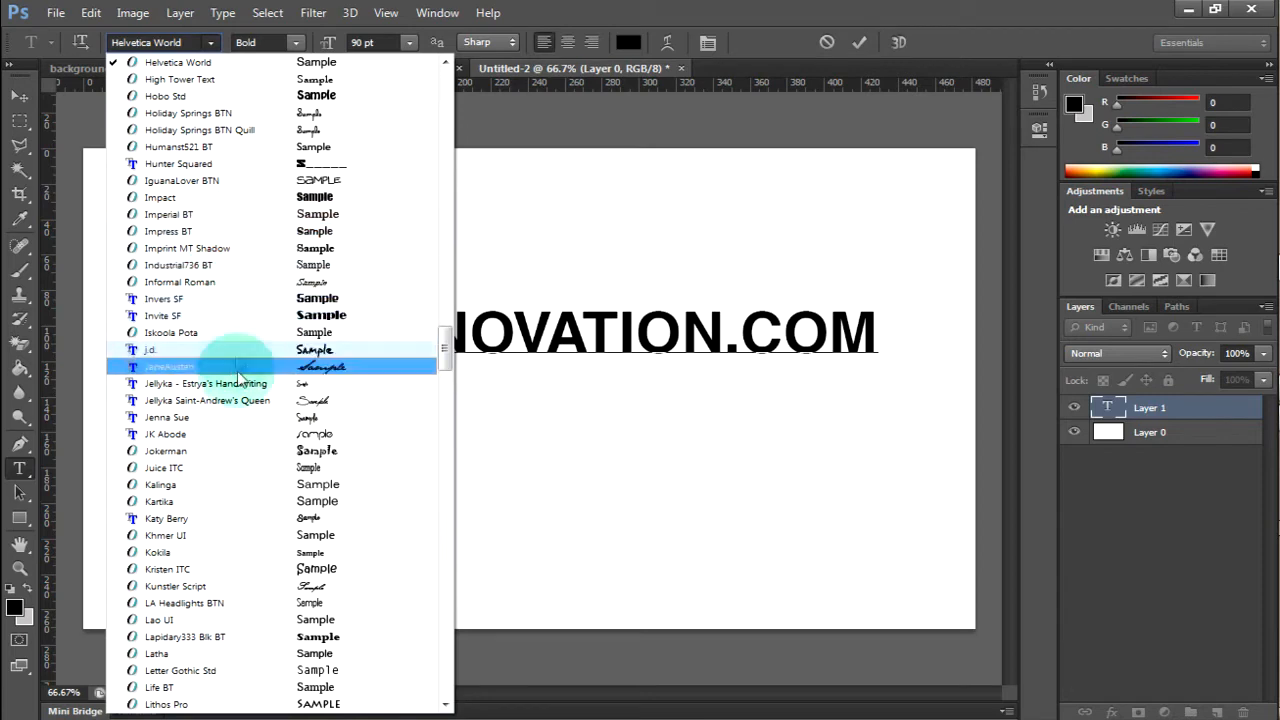
pyautogui.scroll(9, 245, 130)
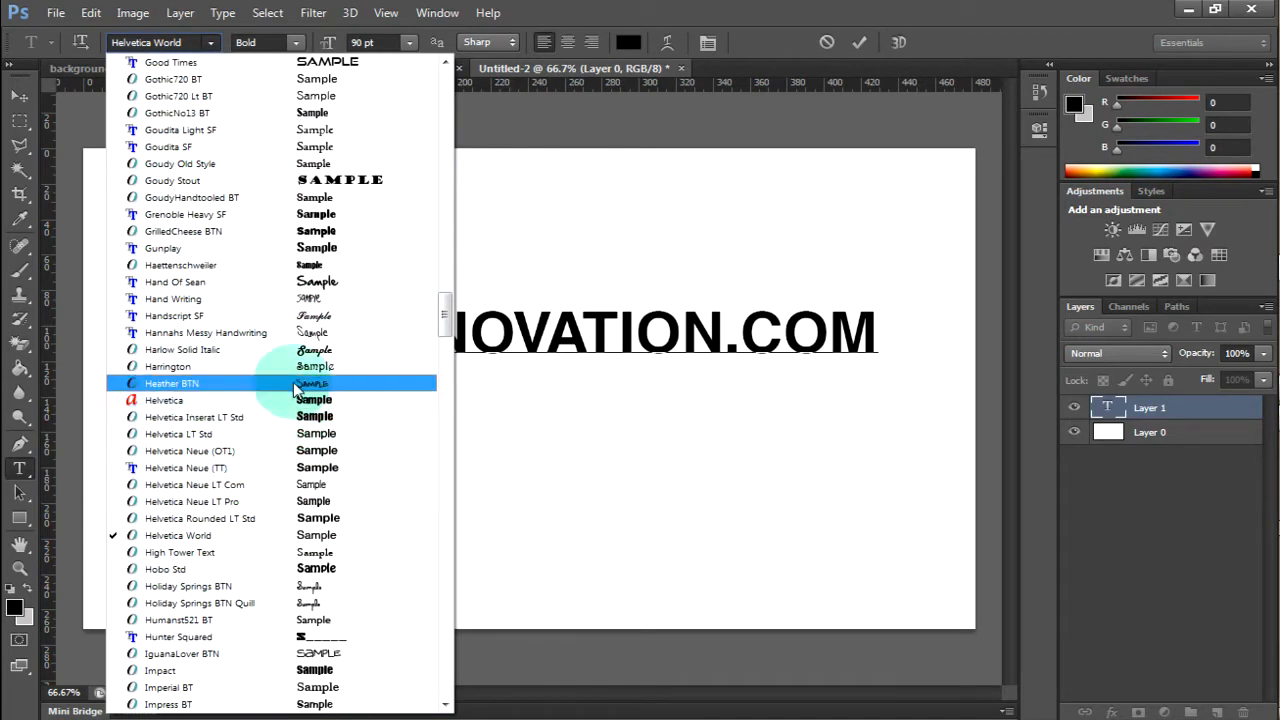
pyautogui.click(268, 494)
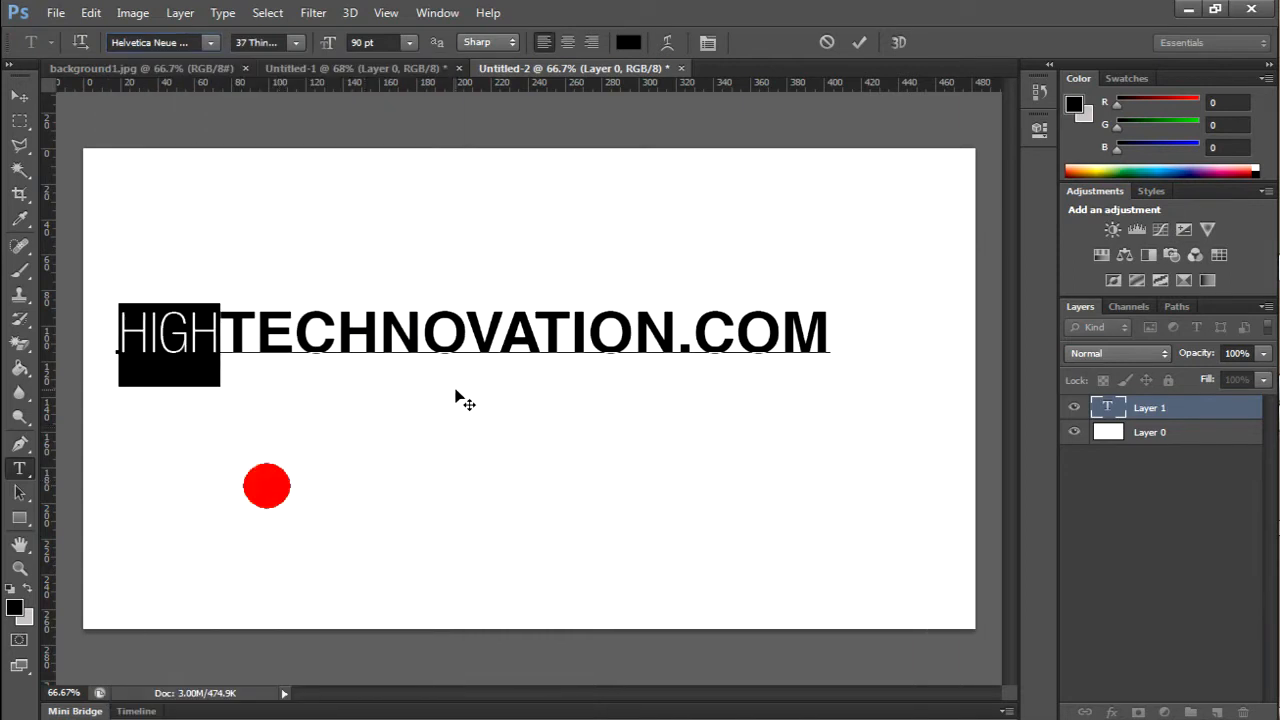
pyautogui.click(862, 42)
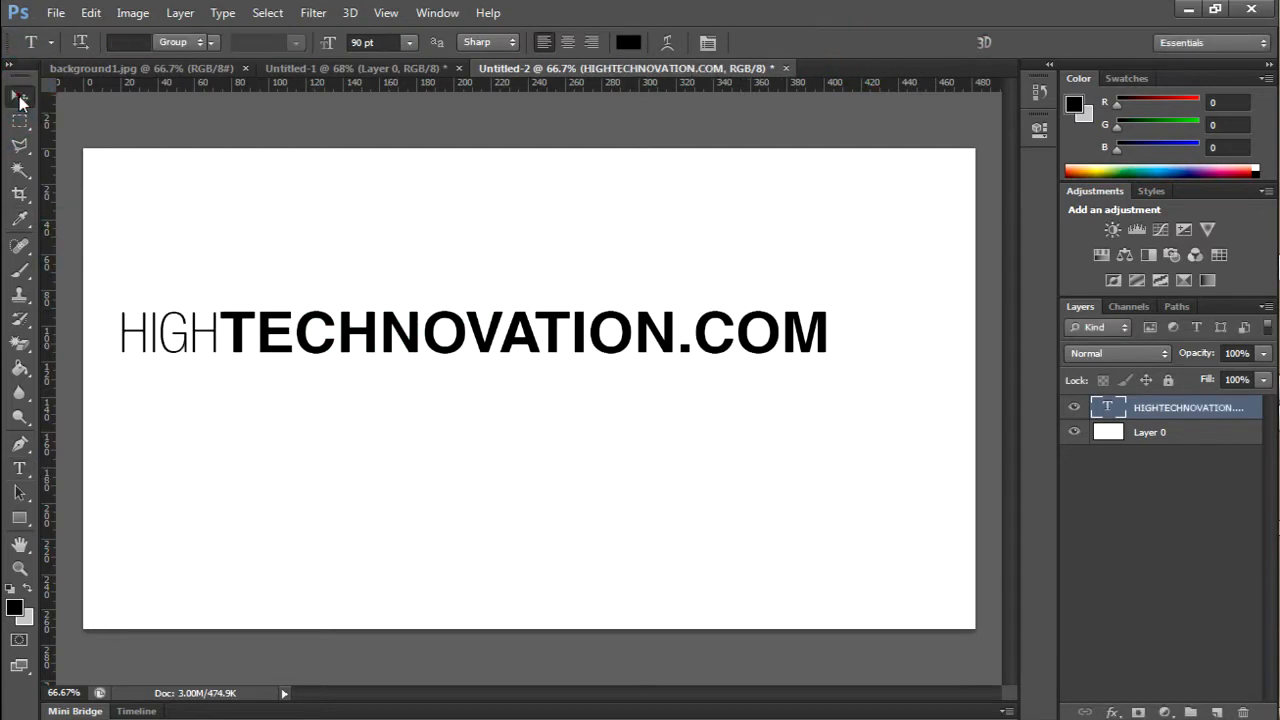
pyautogui.click(20, 95)
pyautogui.moveTo(436, 340); pyautogui.dragTo(486, 379)
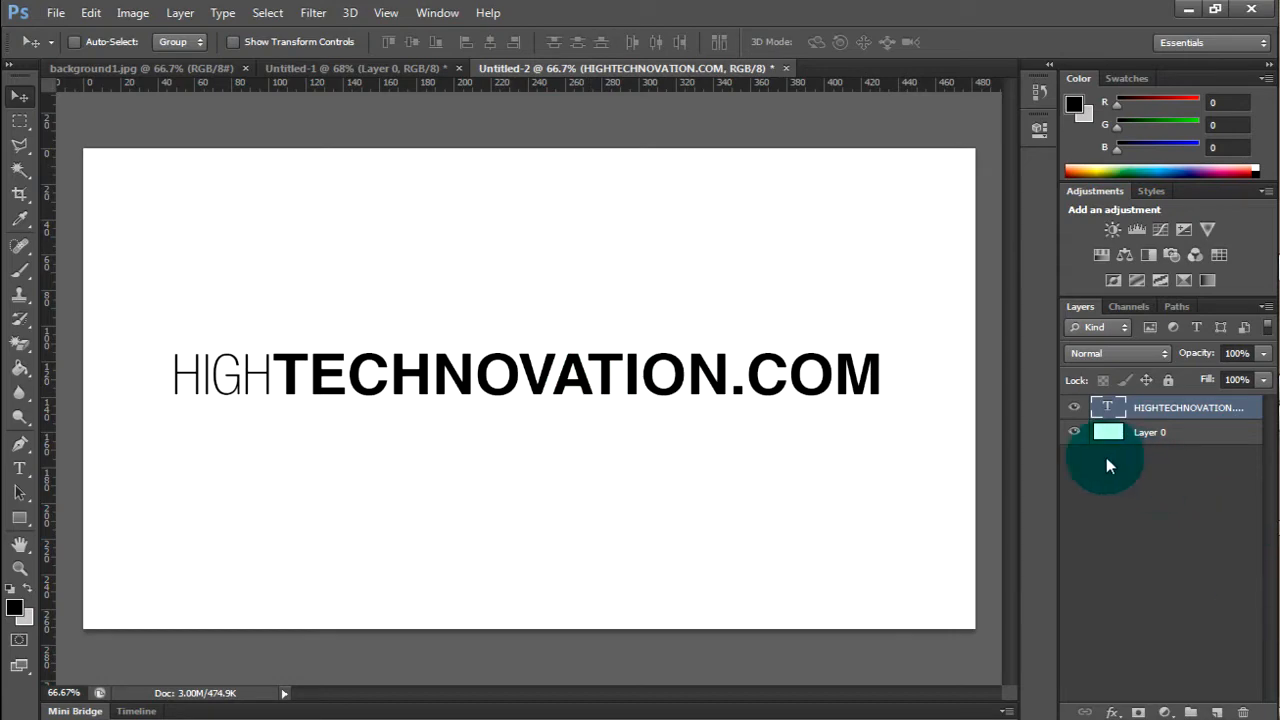
# Step: Duplicate the HIGHTECHNOVATION.COM text layer and rasterize the copy
pyautogui.rightClick(1190, 415)
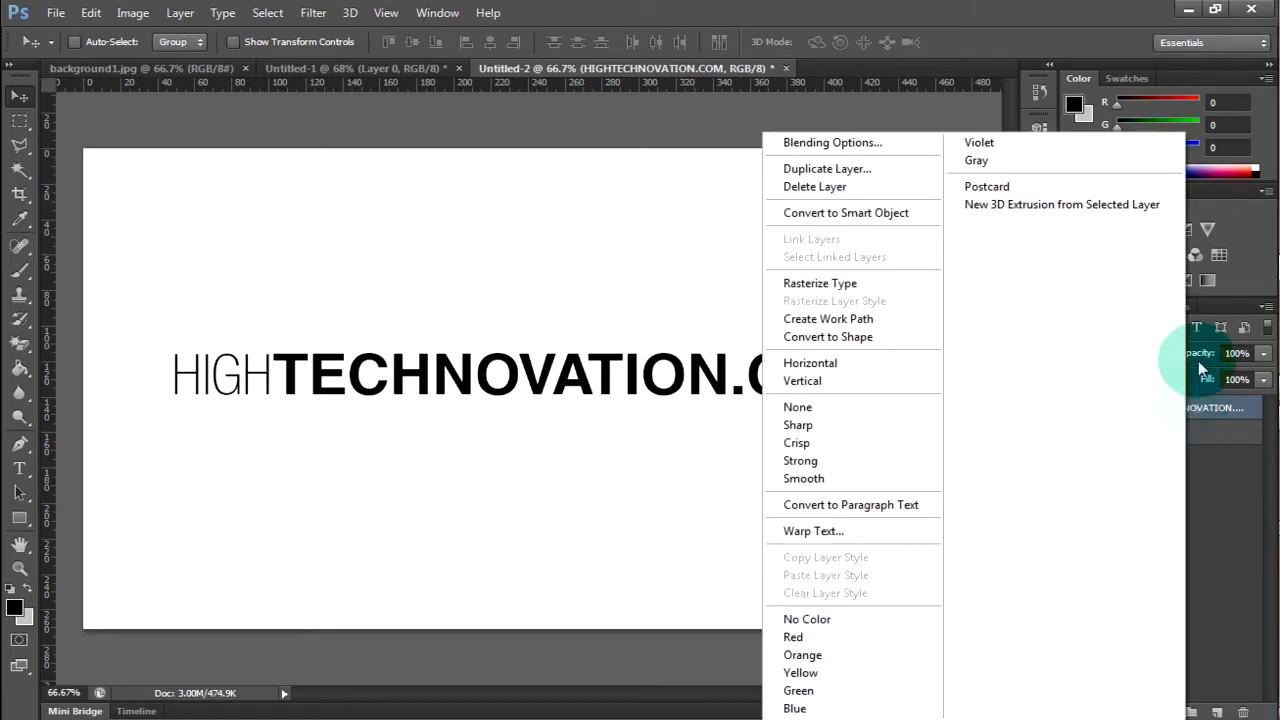
pyautogui.click(866, 170)
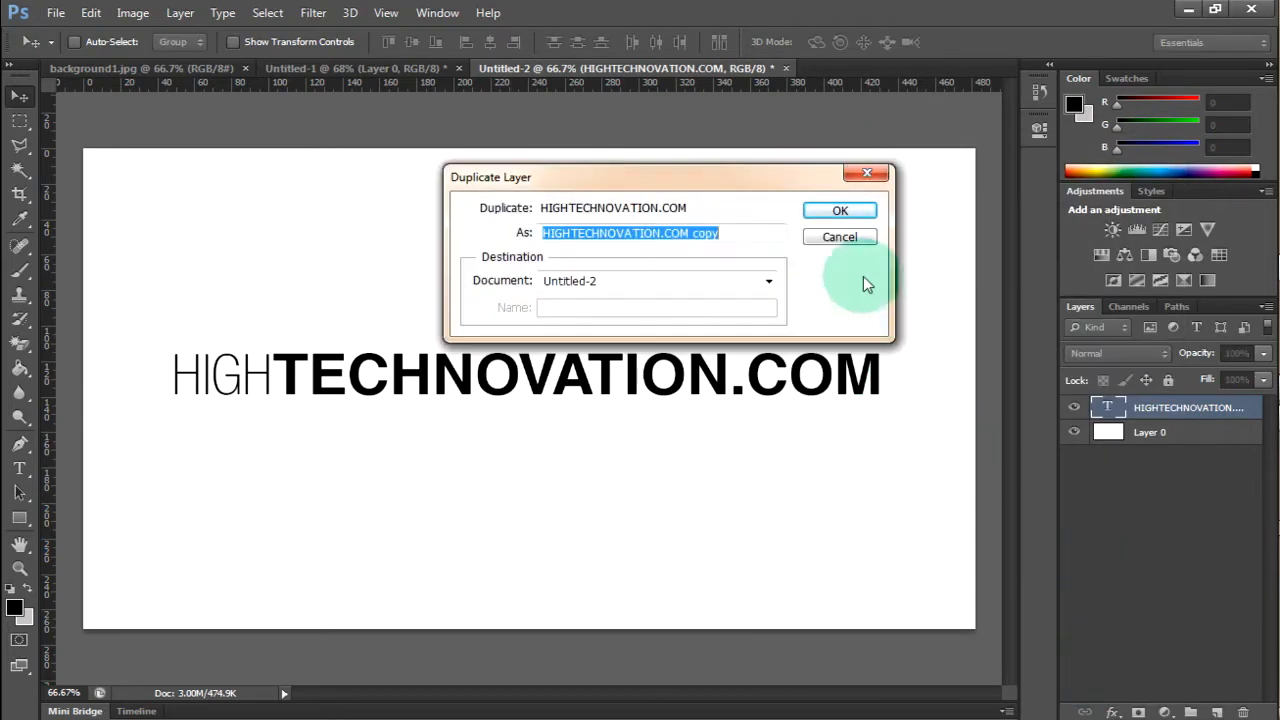
pyautogui.click(826, 212)
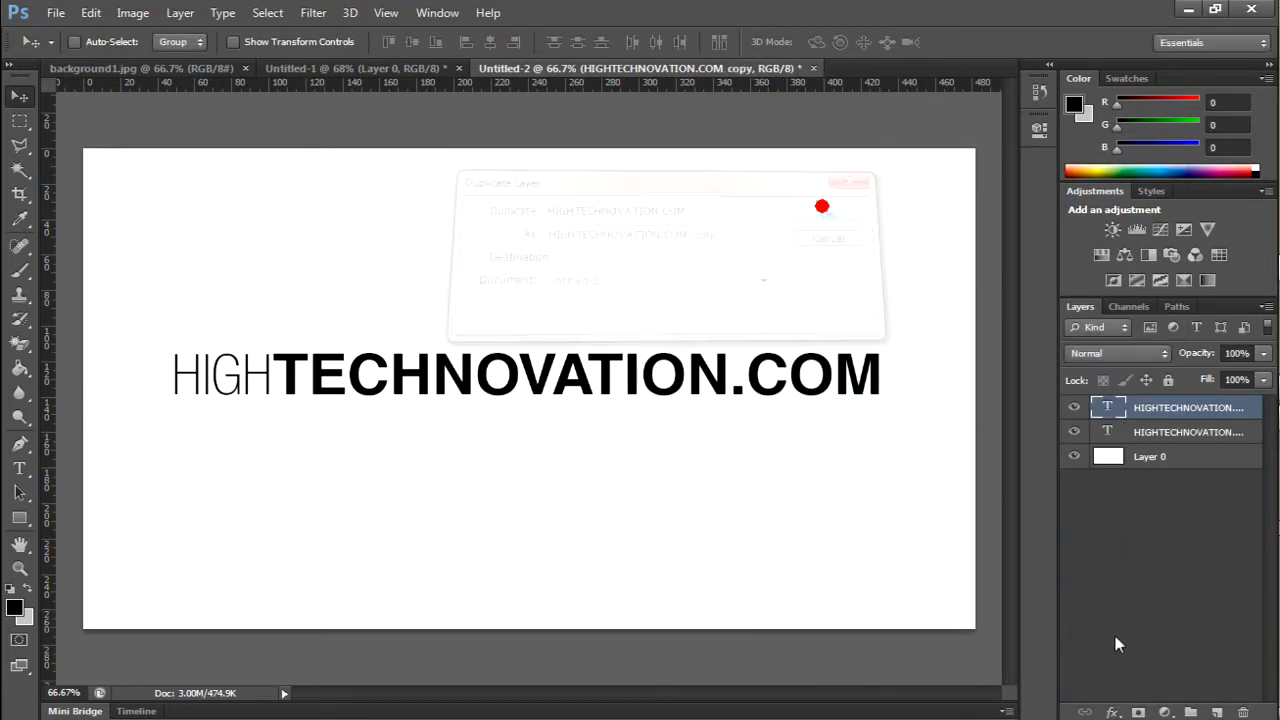
pyautogui.rightClick(1184, 414)
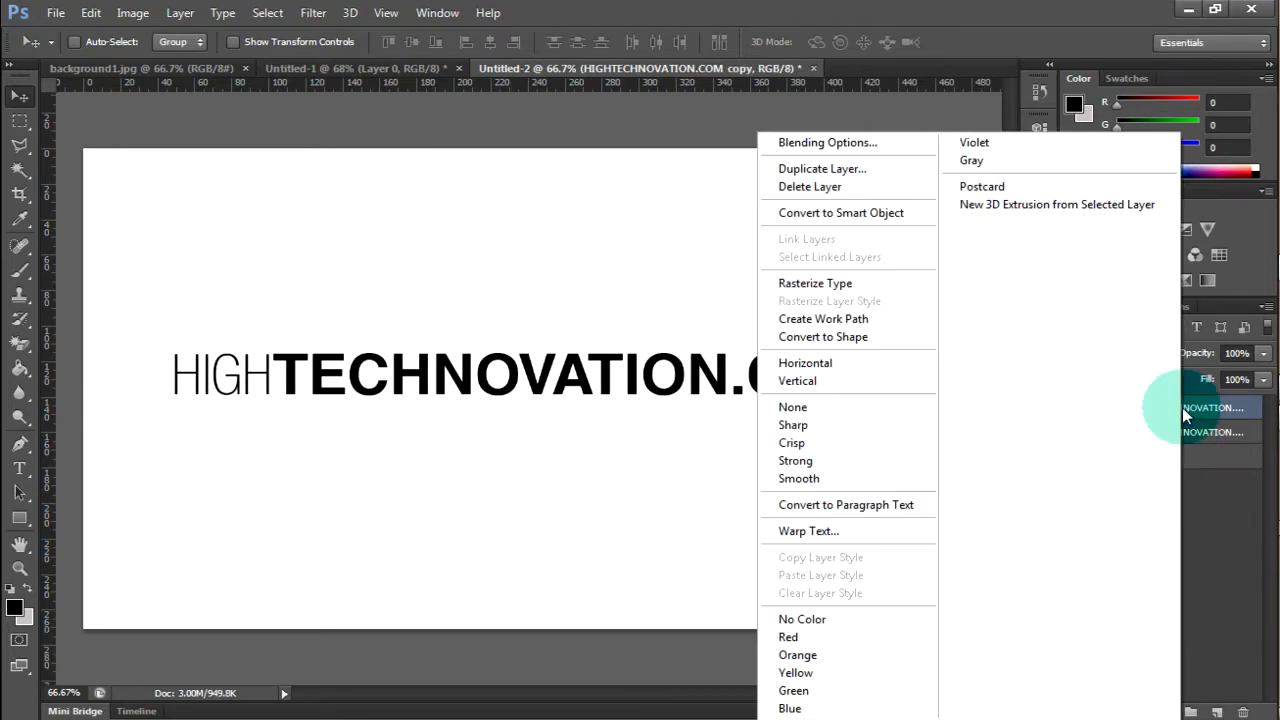
pyautogui.click(828, 285)
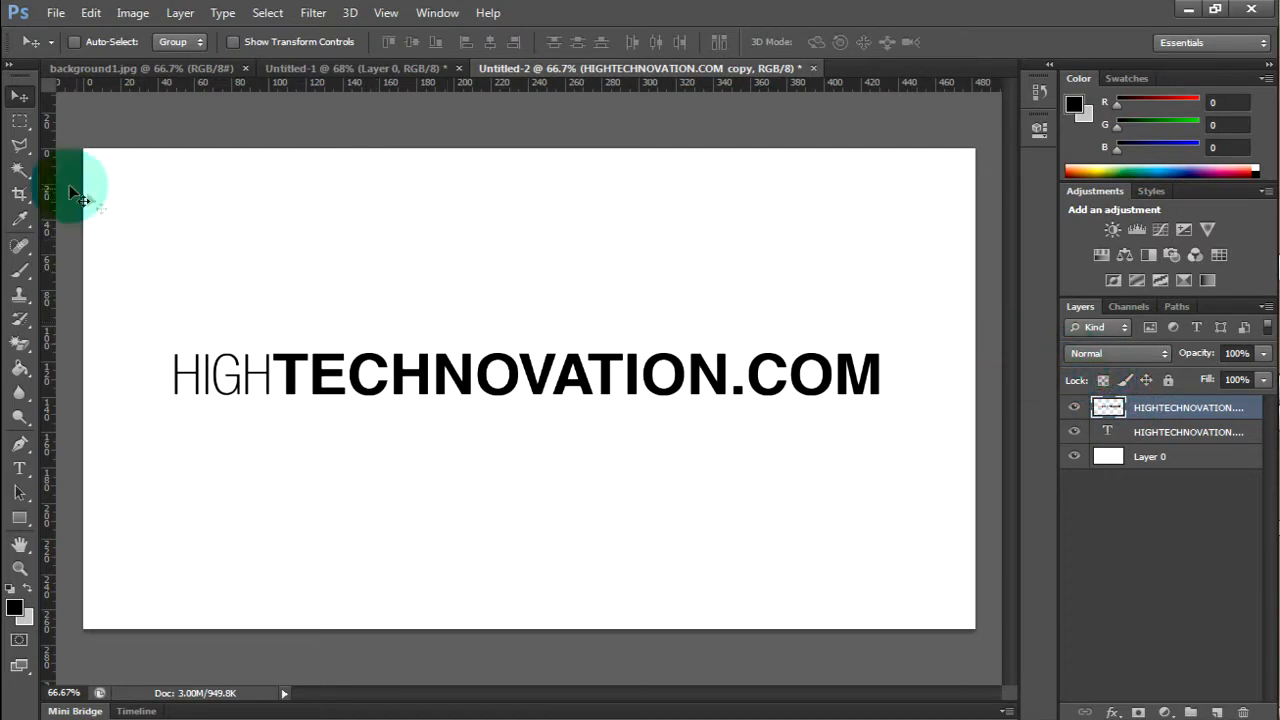
# Step: Select the enclosed holes of the letters O and A with the Magic Wand and expand the selection by 2 pixels
pyautogui.click(22, 172)
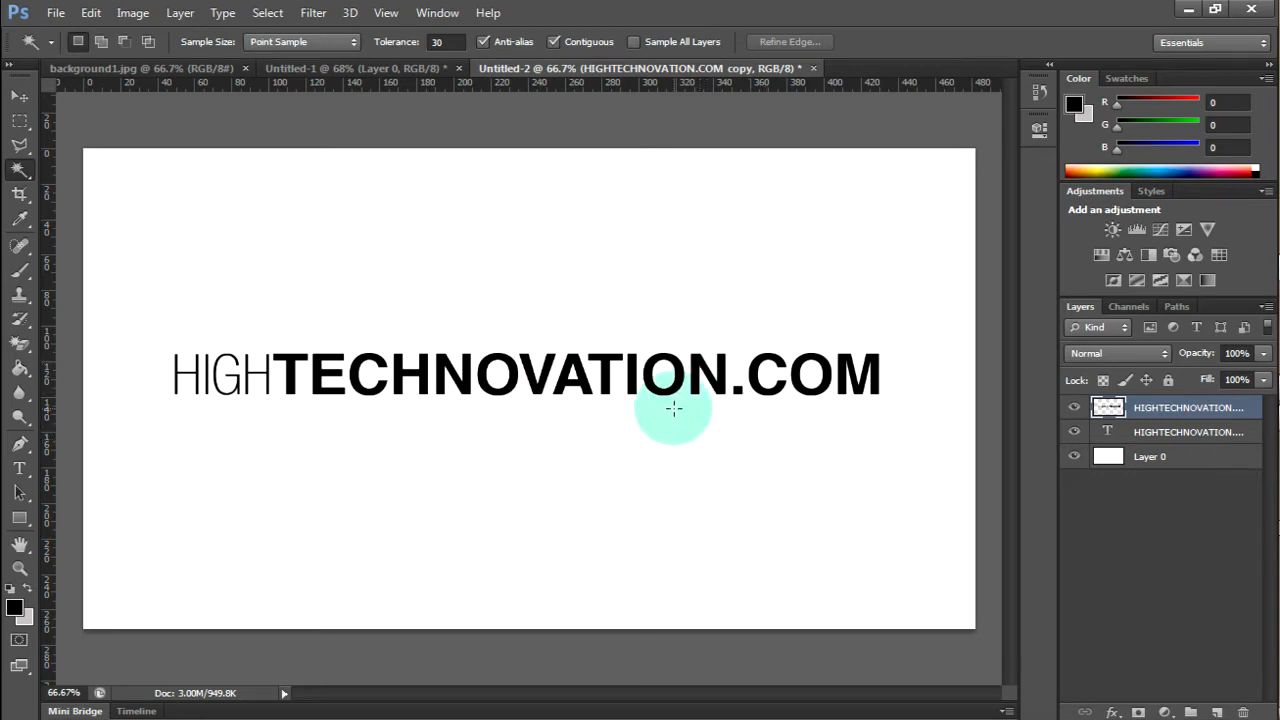
pyautogui.keyDown('shift'); pyautogui.click(499, 368); pyautogui.keyUp('shift')
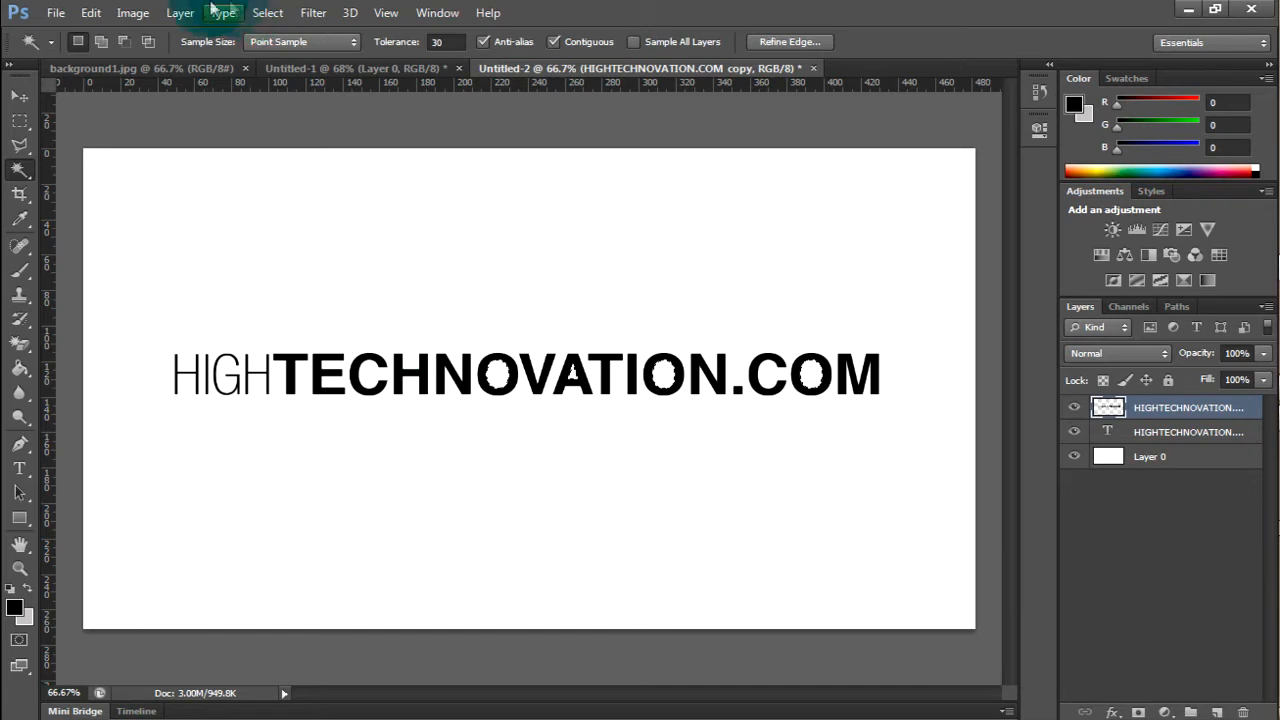
pyautogui.click(254, 13)
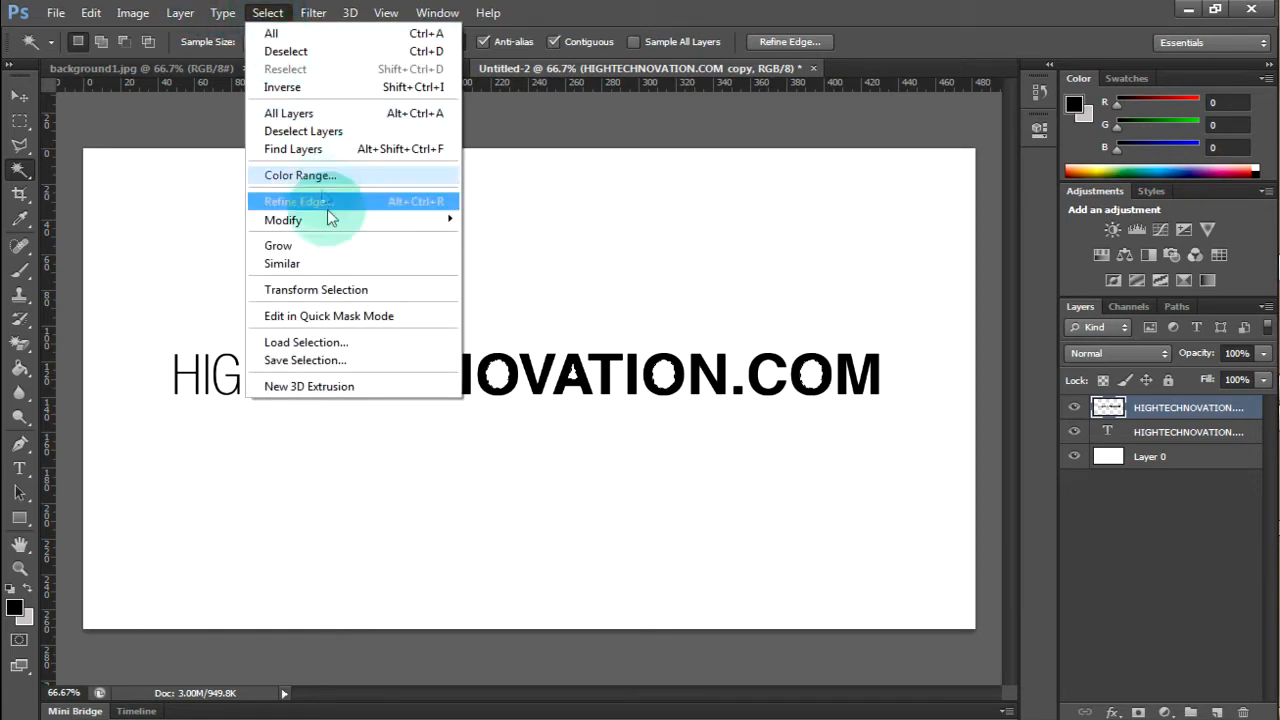
pyautogui.moveTo(337, 212)
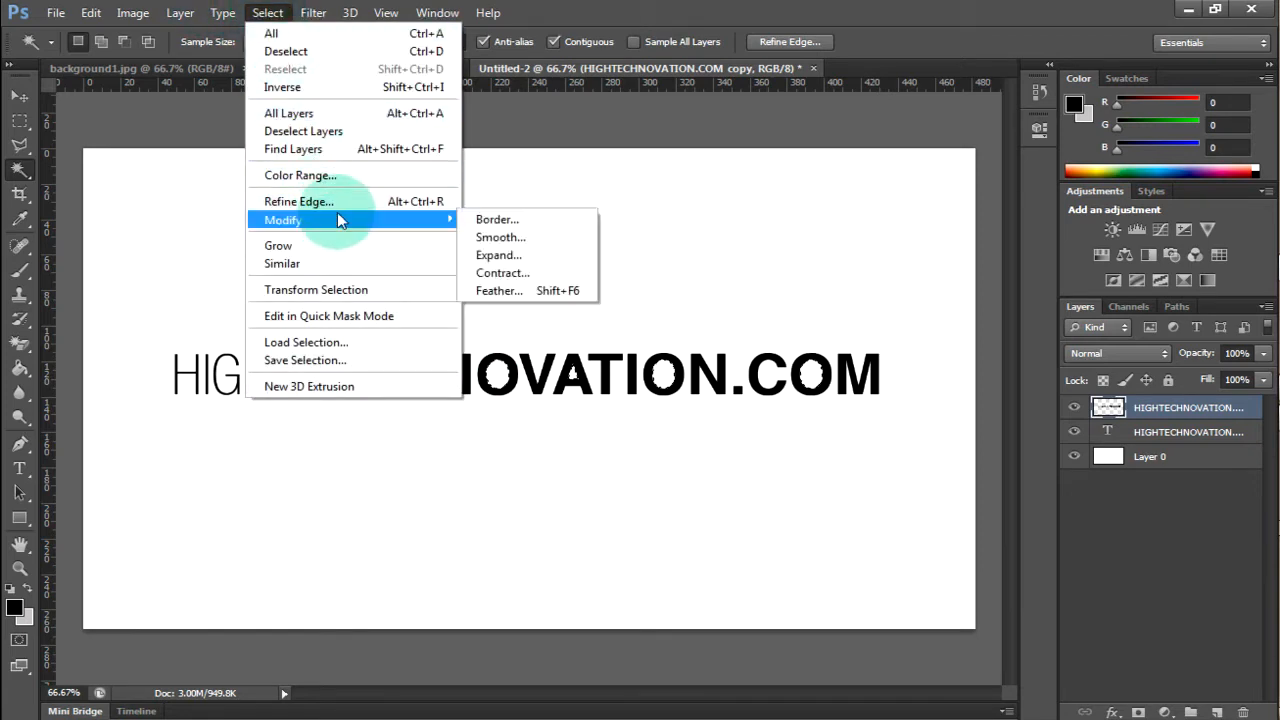
pyautogui.click(545, 256)
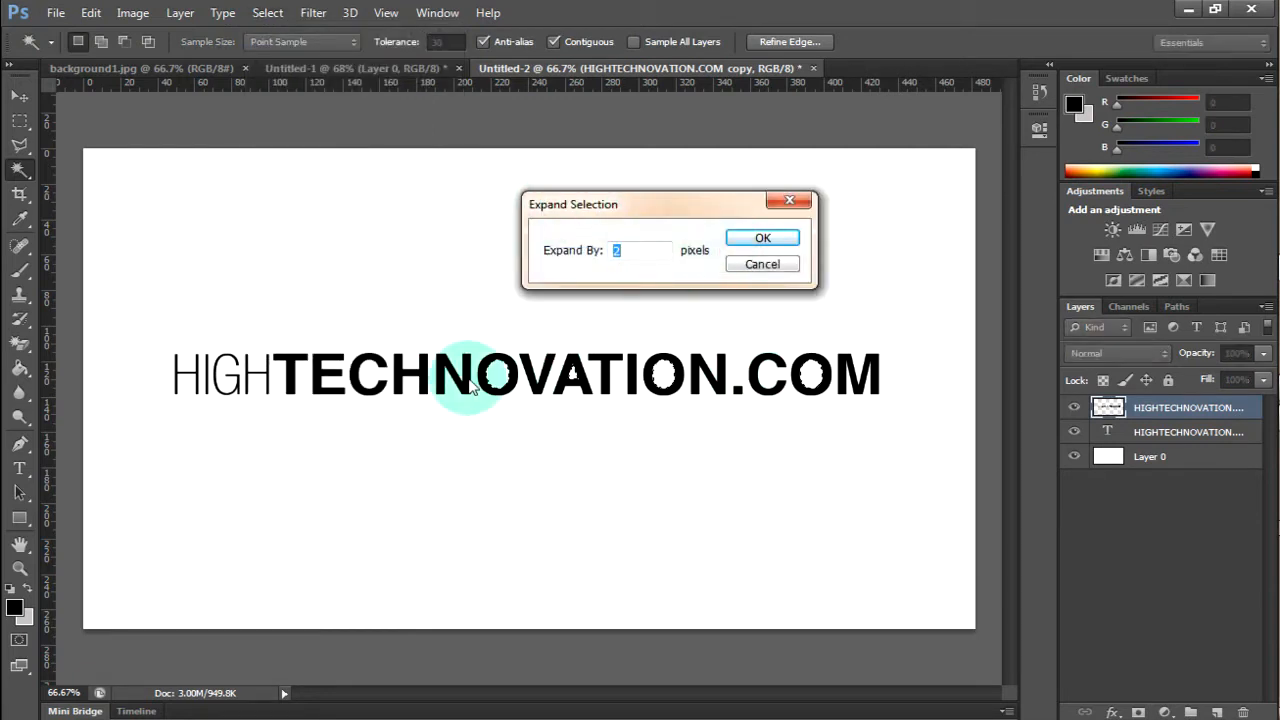
pyautogui.click(751, 239)
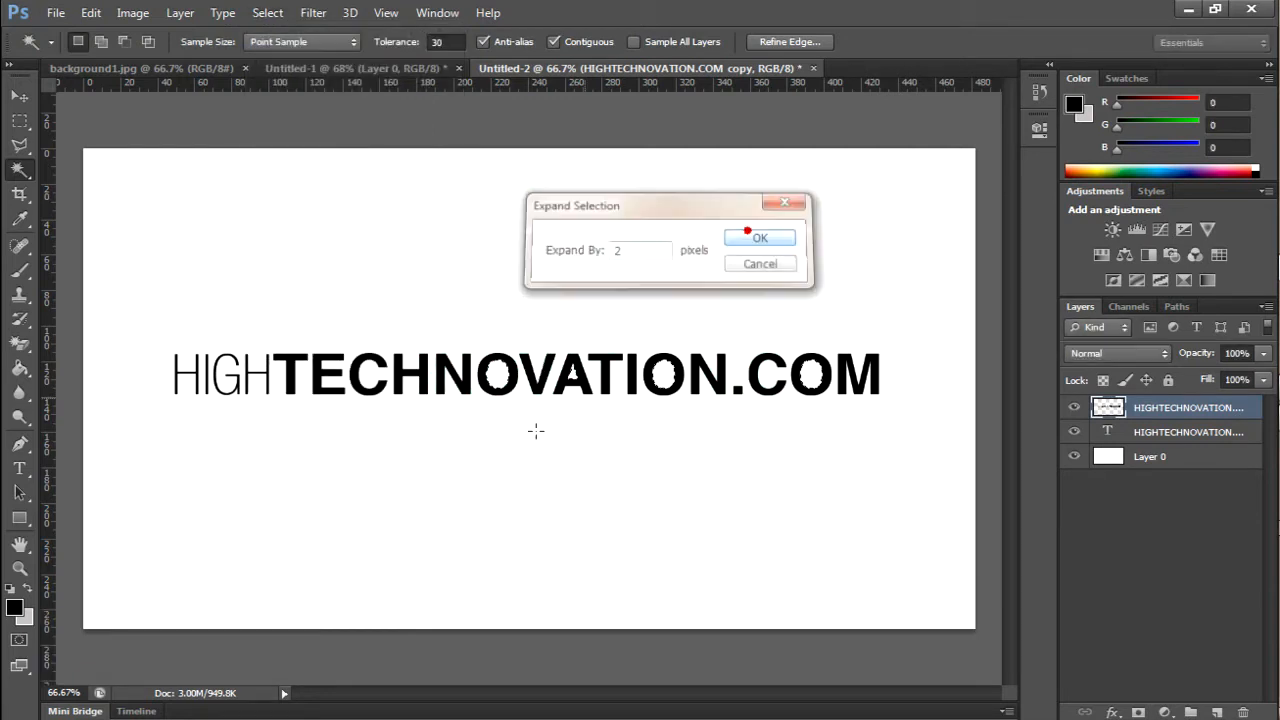
# Step: Fill the selected holes of the O and A letters with black using the Paint Bucket and clear the selection
pyautogui.scroll(5, 520, 376)
pyautogui.scroll(4, 500, 368)
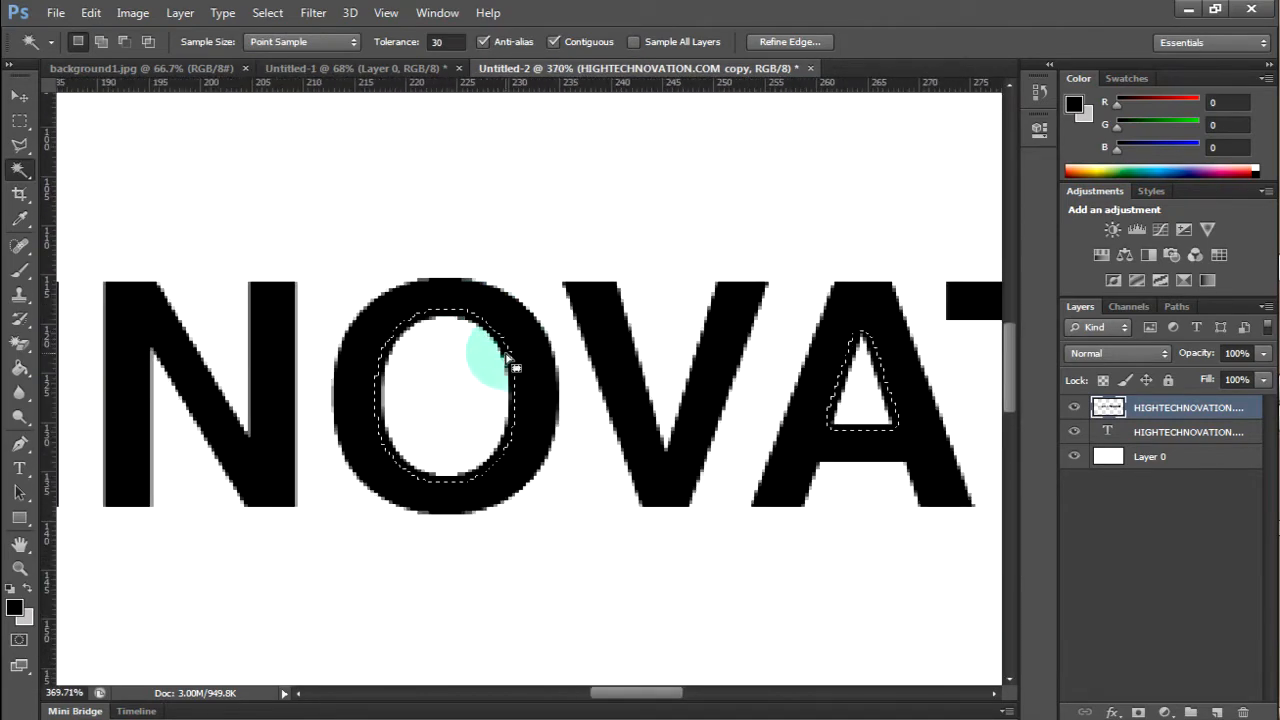
pyautogui.scroll(-6, 352, 365)
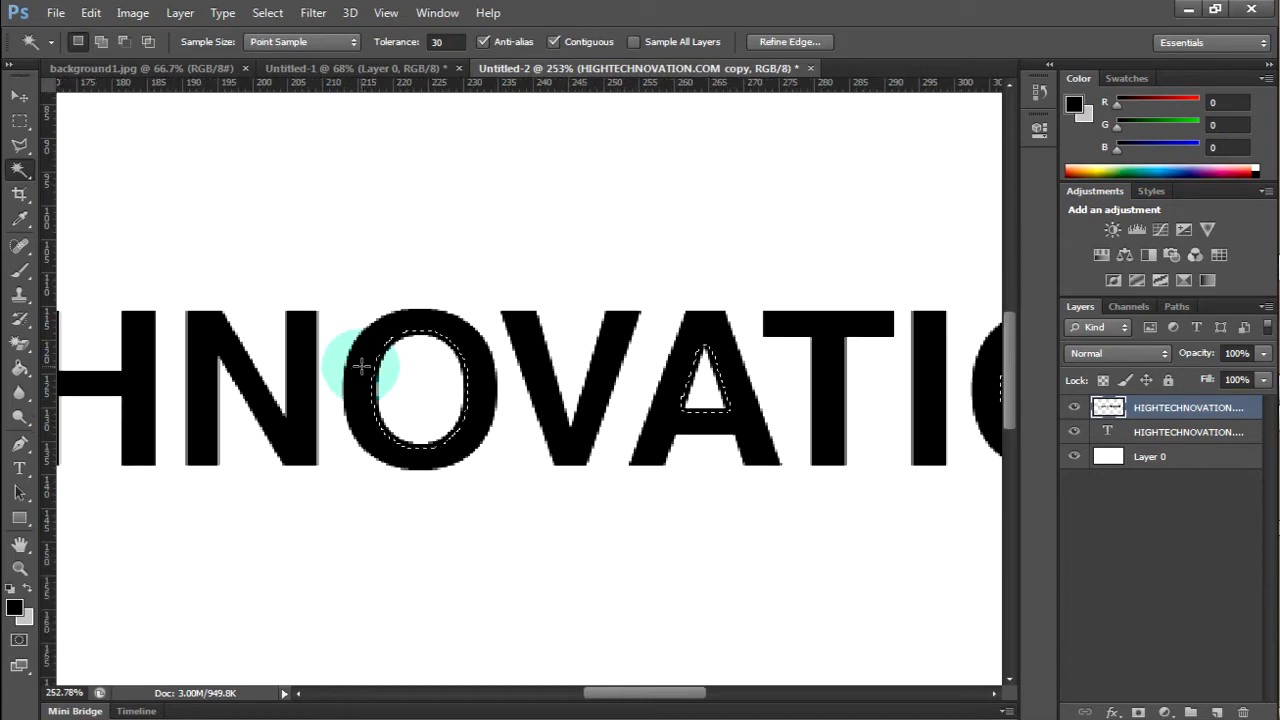
pyautogui.scroll(-3, 352, 365)
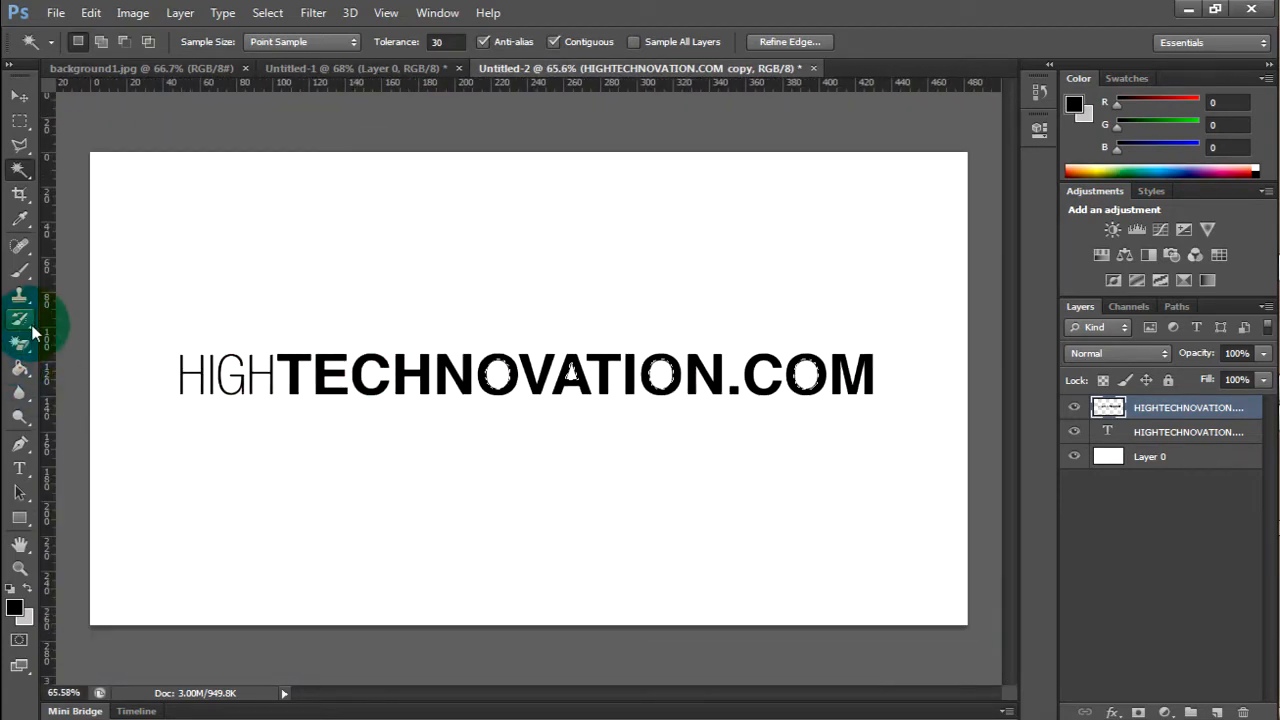
pyautogui.click(20, 370)
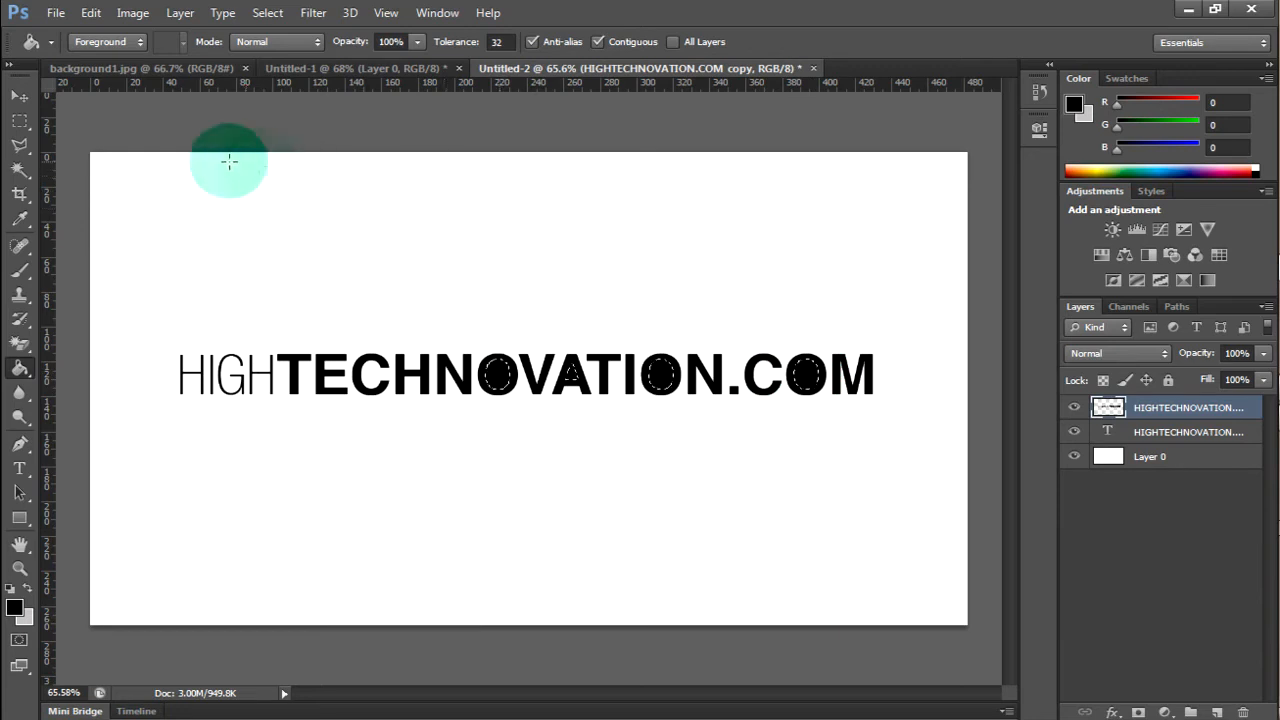
pyautogui.click(19, 96)
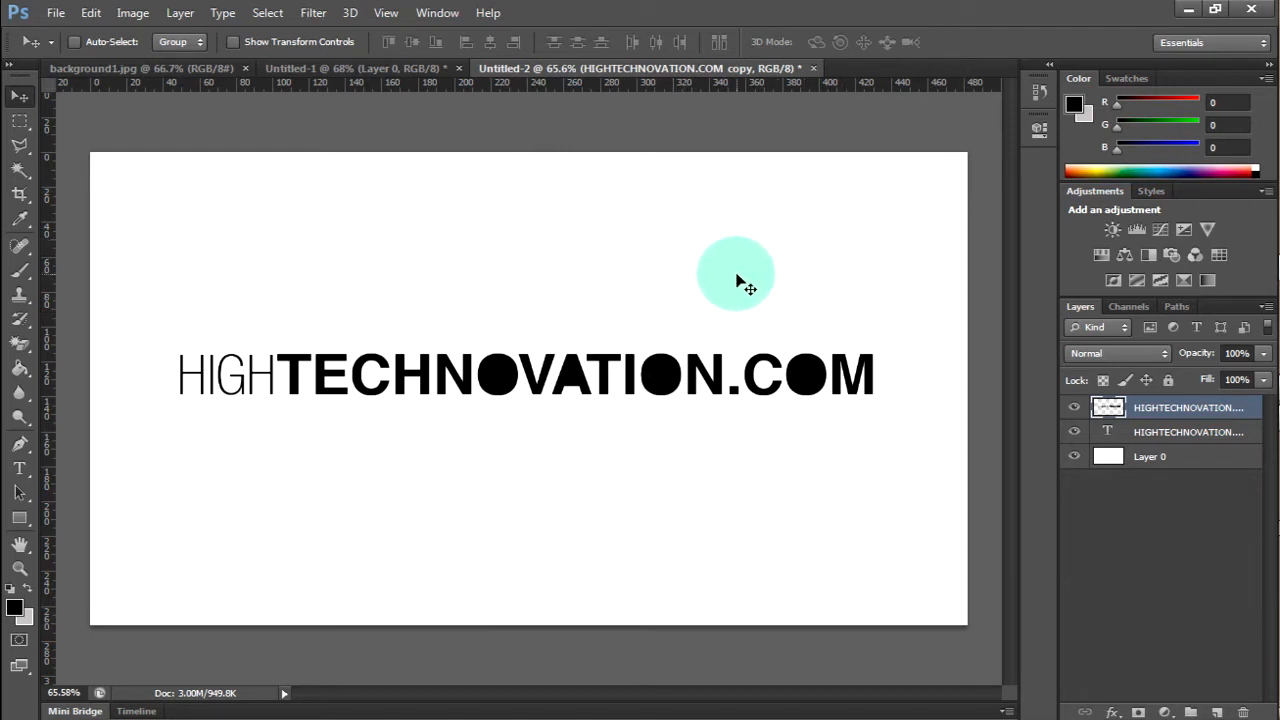
# Step: Duplicate the filled HIGHTECHNOVATION.COM raster layer twice, keeping the suggested layer names
pyautogui.scroll(2, 737, 280)
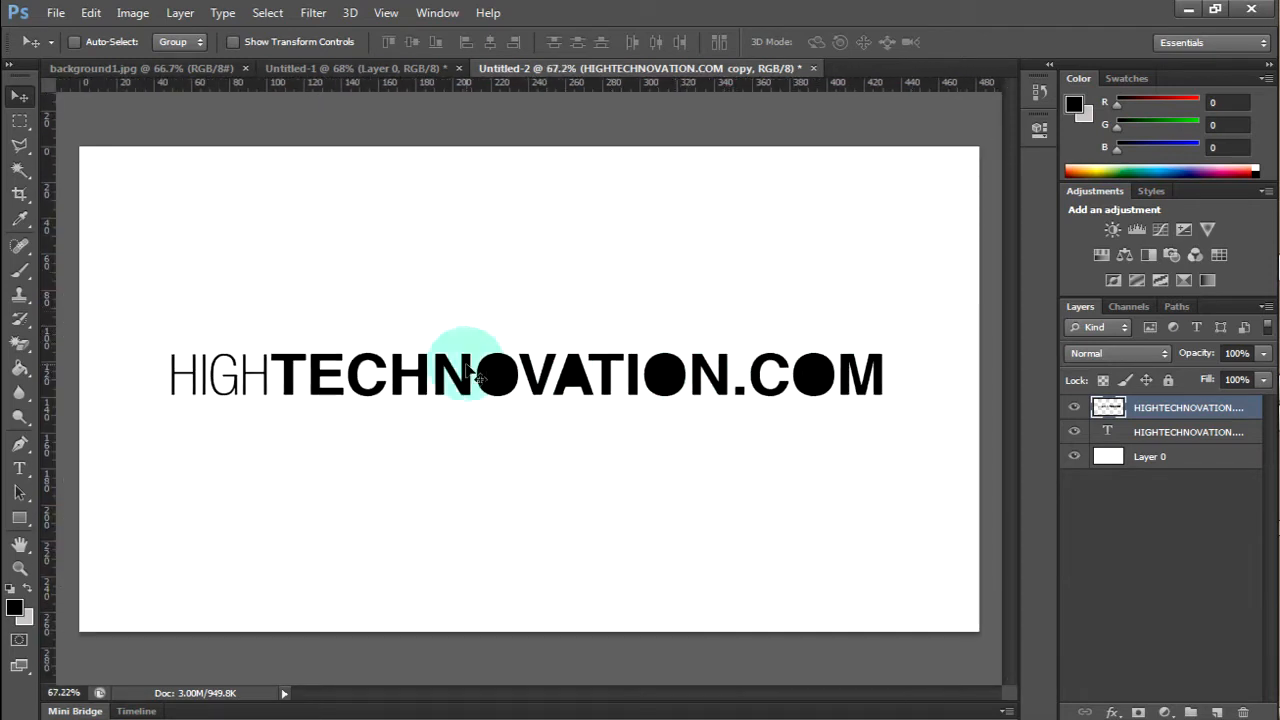
pyautogui.rightClick(1197, 408)
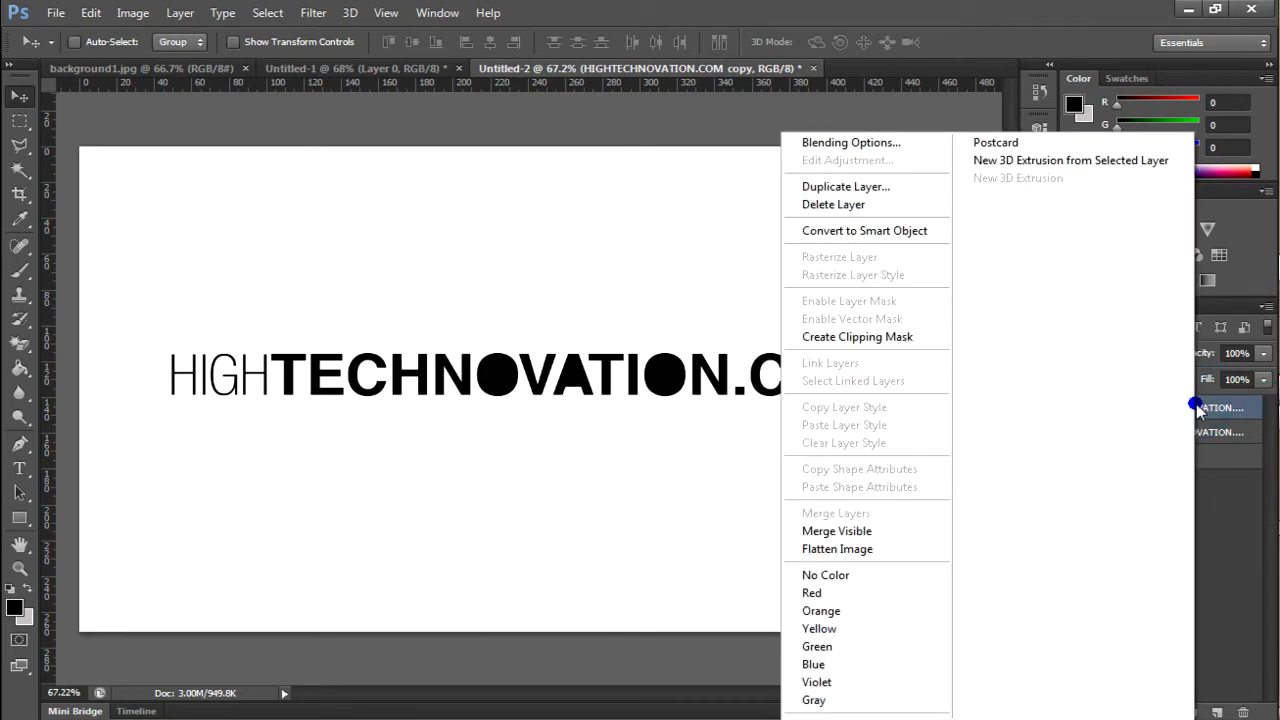
pyautogui.click(868, 187)
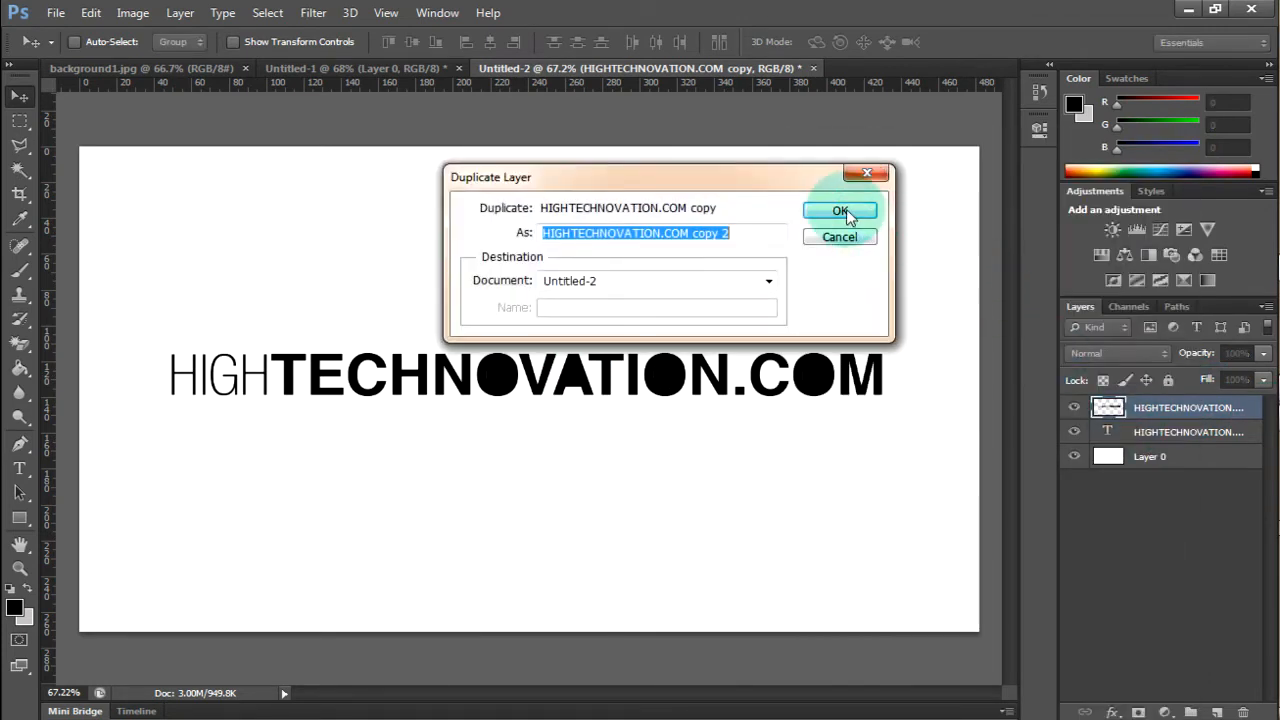
pyautogui.click(840, 210)
pyautogui.rightClick(1180, 418)
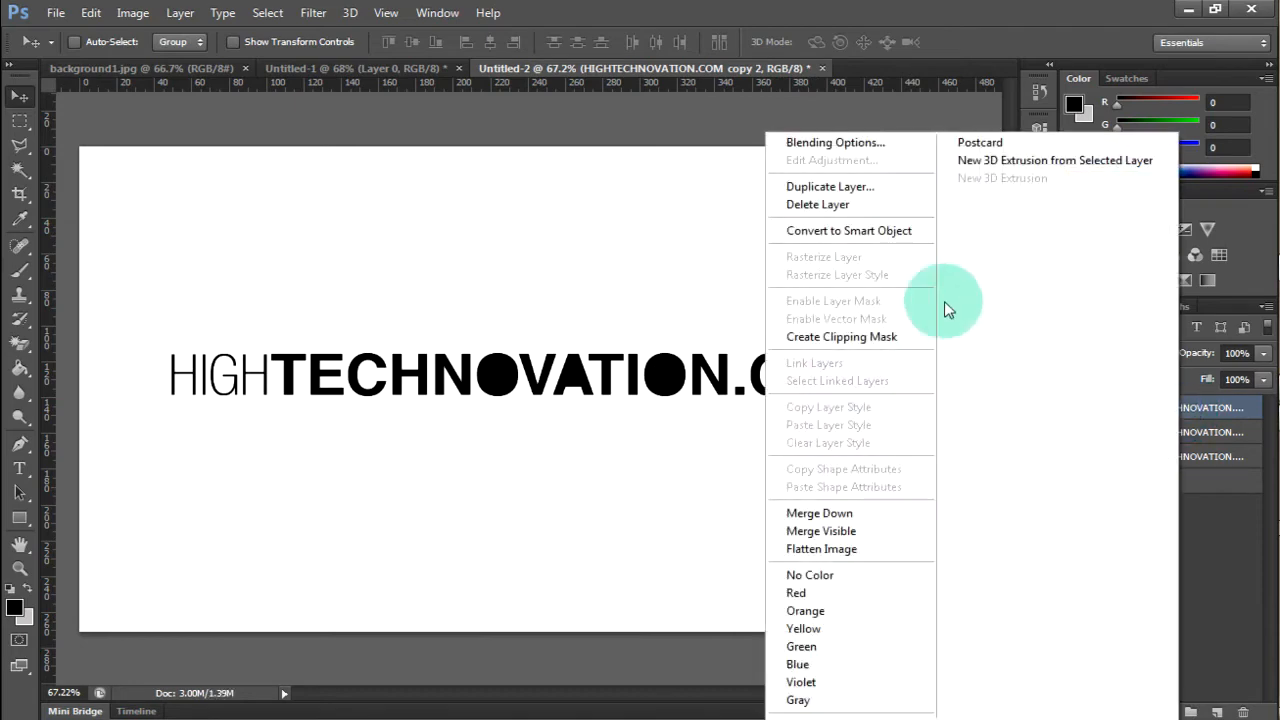
pyautogui.click(884, 190)
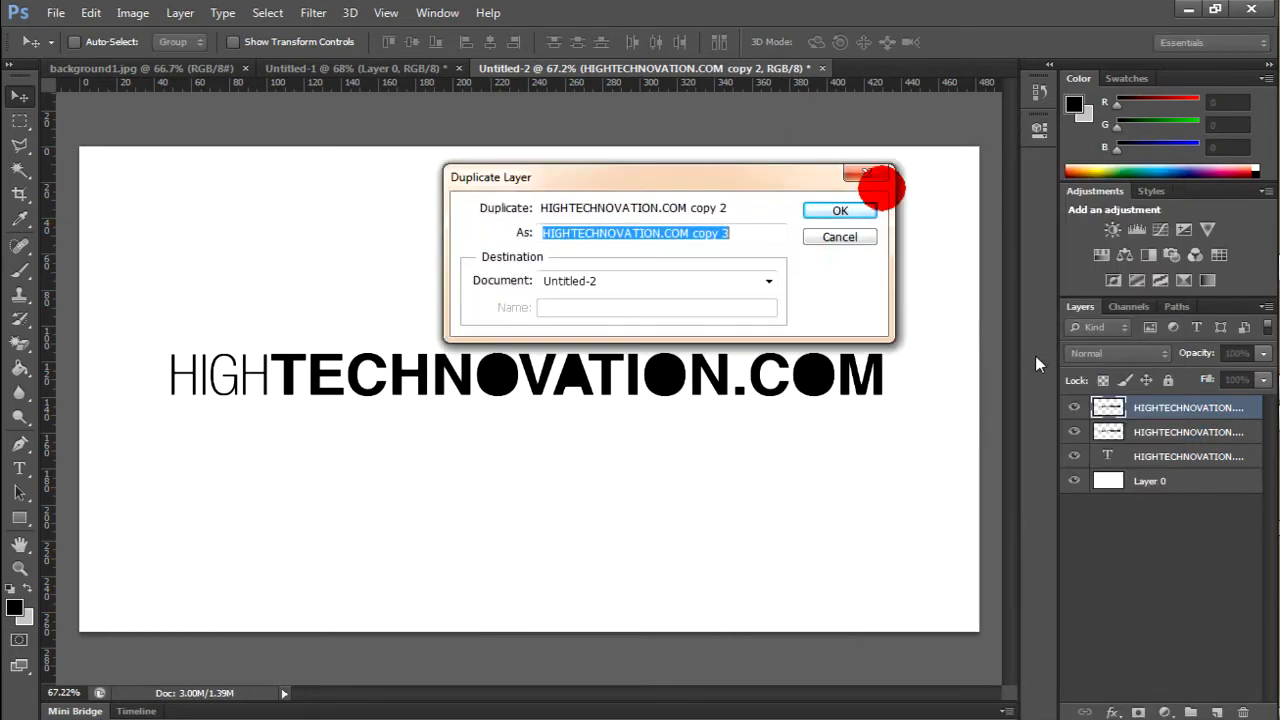
pyautogui.click(846, 211)
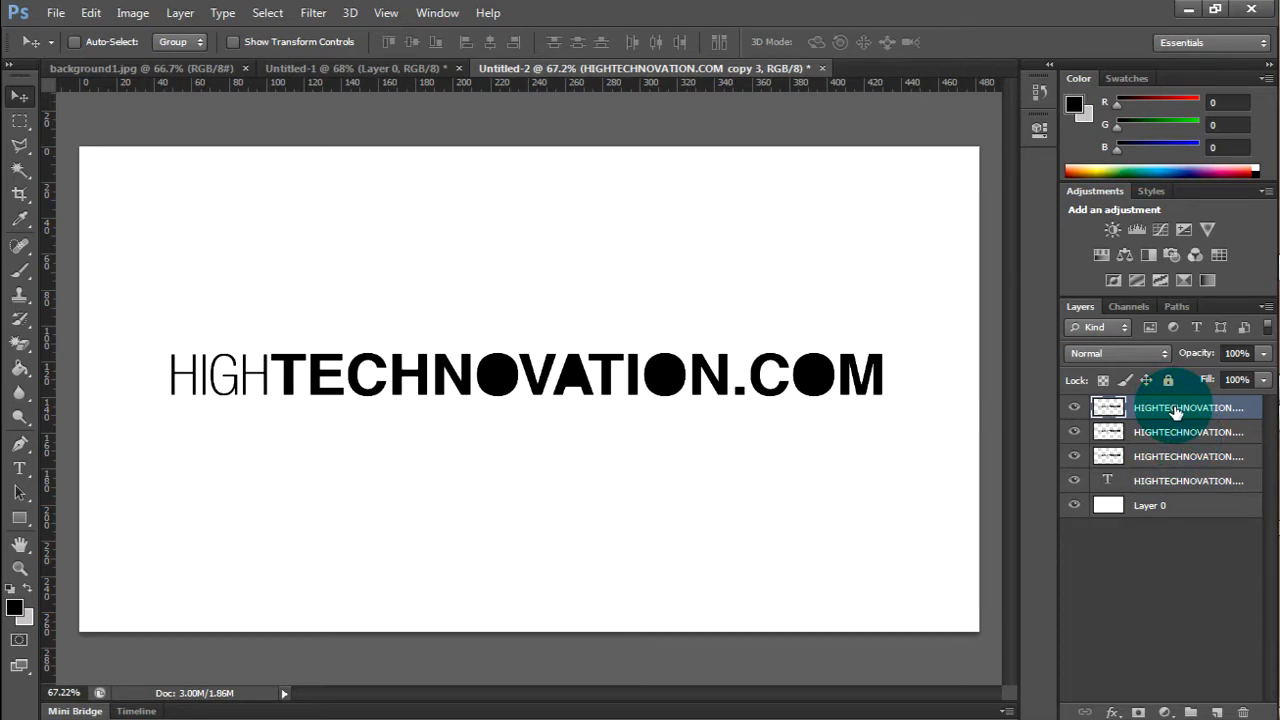
# Step: Lighten the topmost text copy by setting its Hue/Saturation Lightness to 40
pyautogui.click(1172, 409)
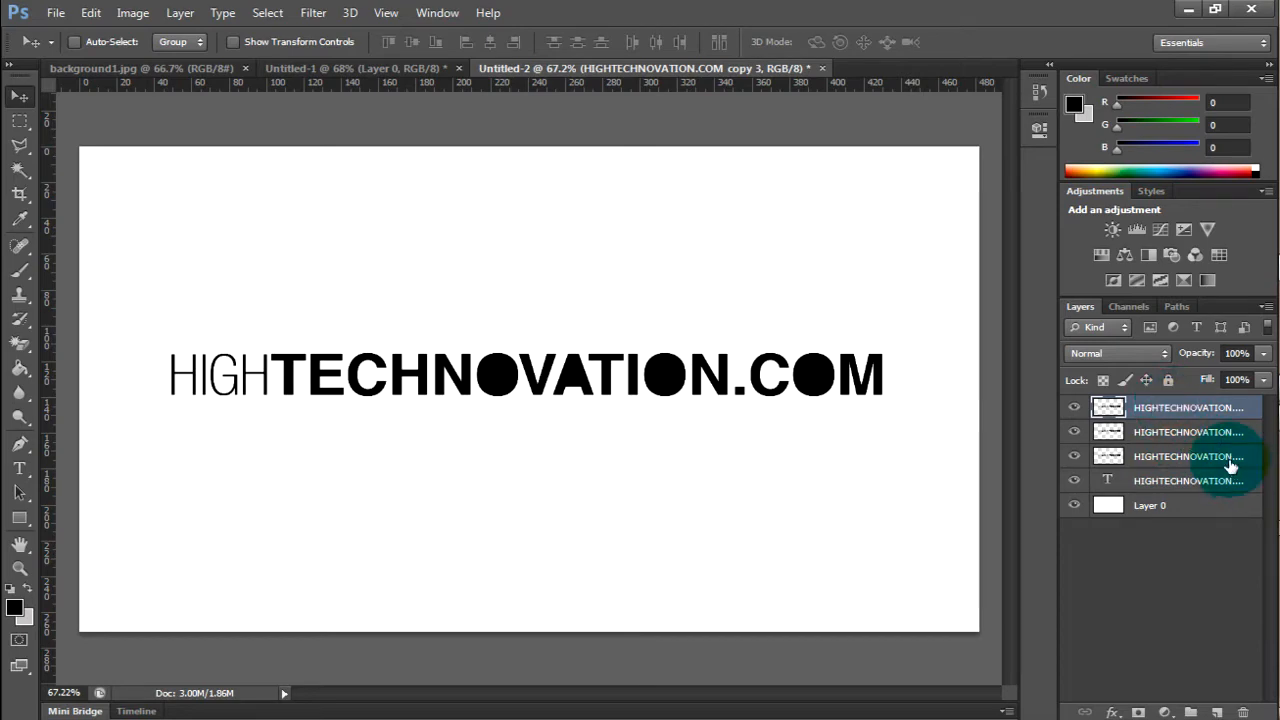
pyautogui.click(133, 12)
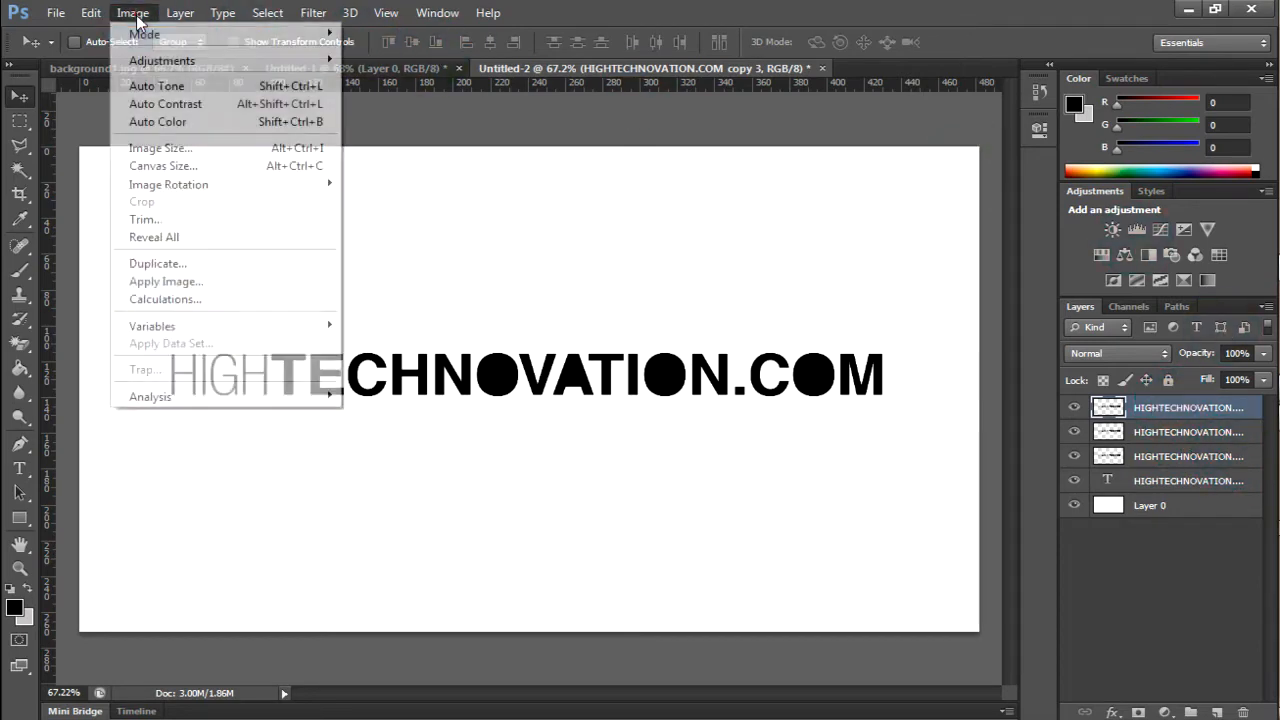
pyautogui.moveTo(175, 60)
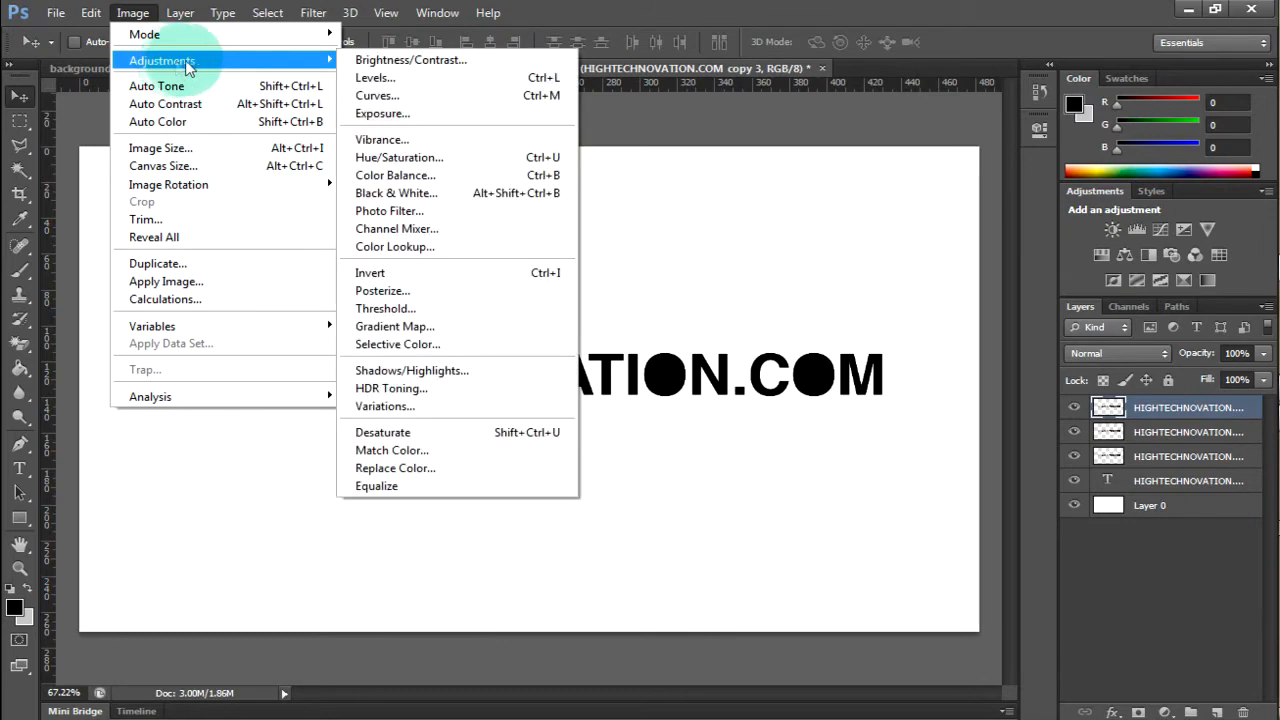
pyautogui.click(430, 158)
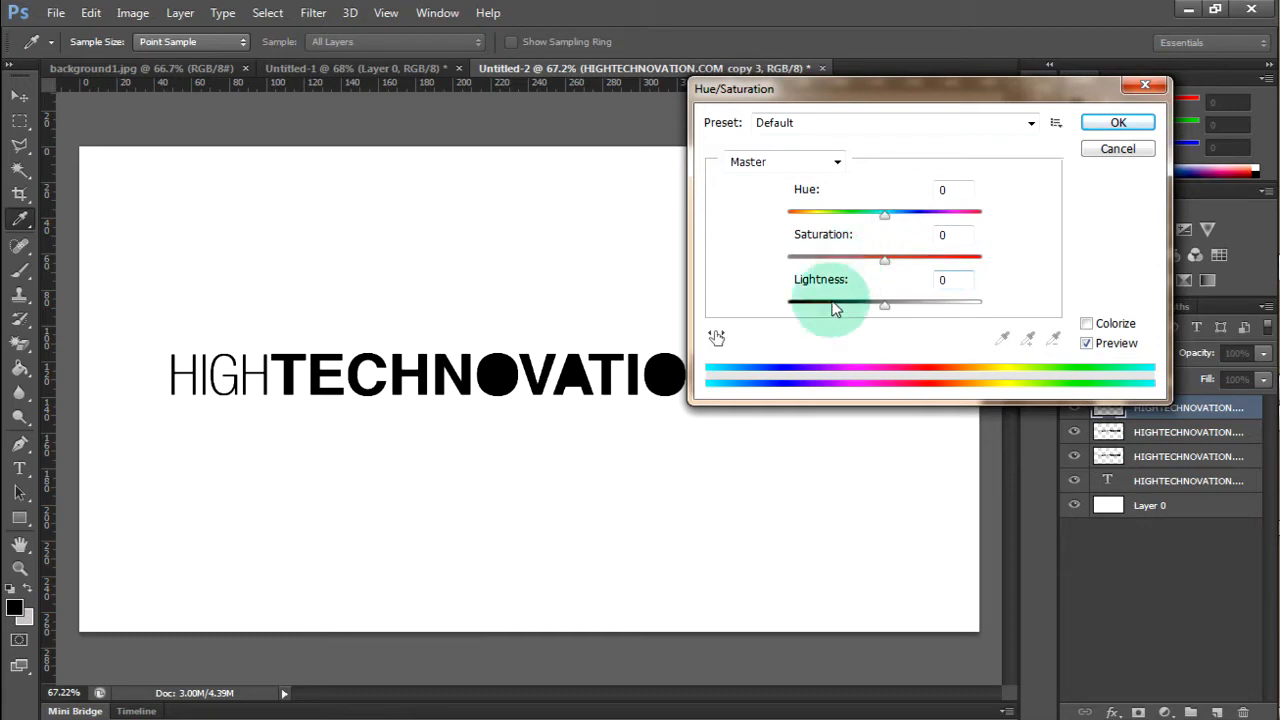
pyautogui.click(961, 281)
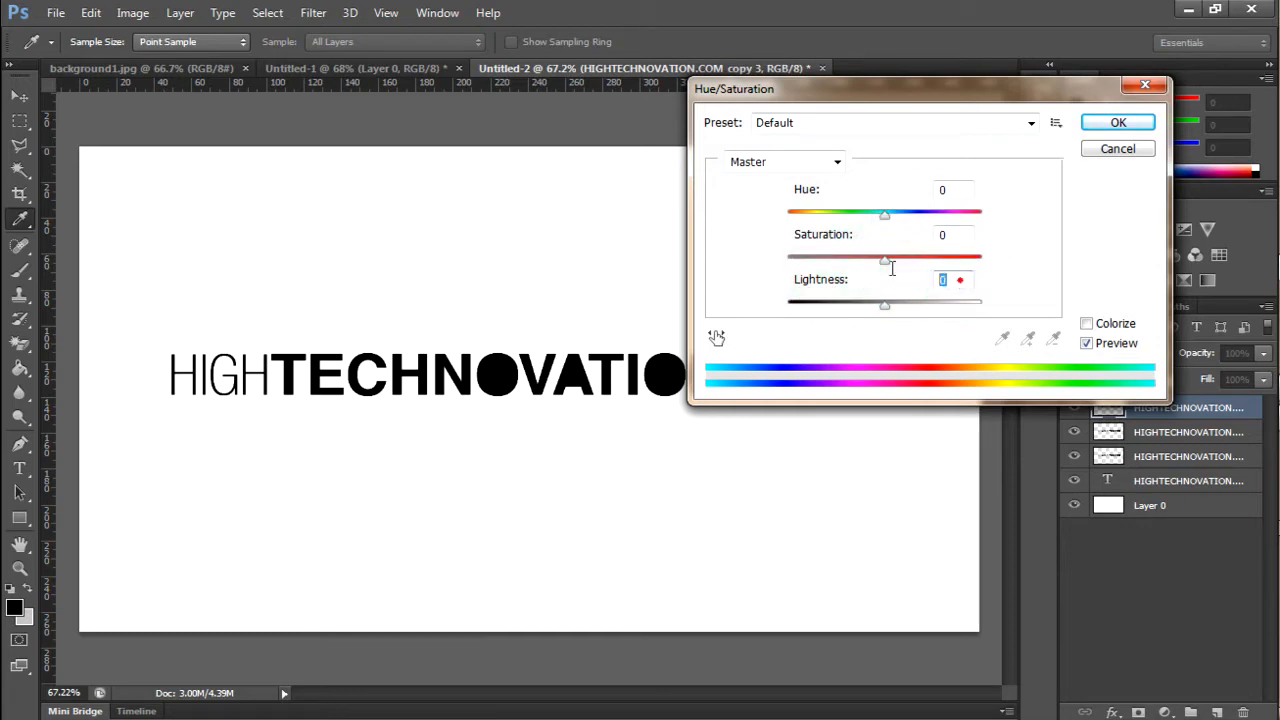
pyautogui.write('40')
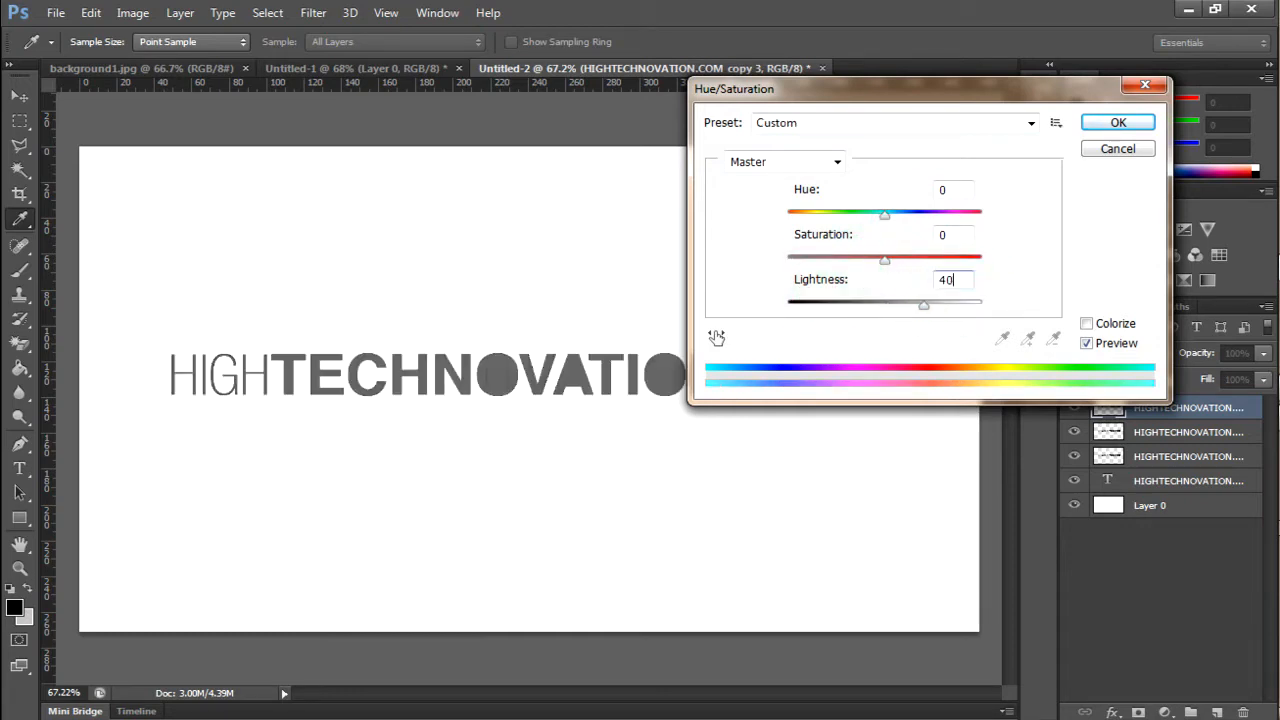
pyautogui.click(1113, 125)
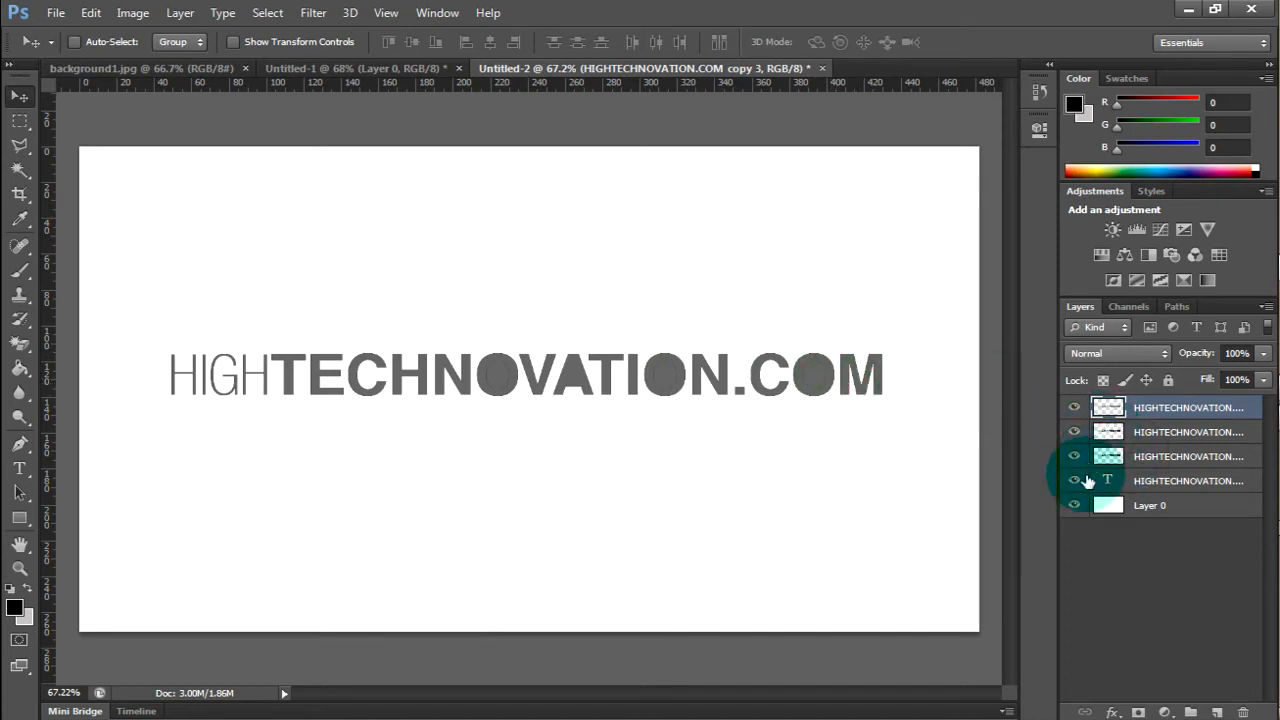
# Step: Compare the text with the grey copy hidden and shown, and move that copy one place down, beneath the black copy
pyautogui.click(1075, 408)
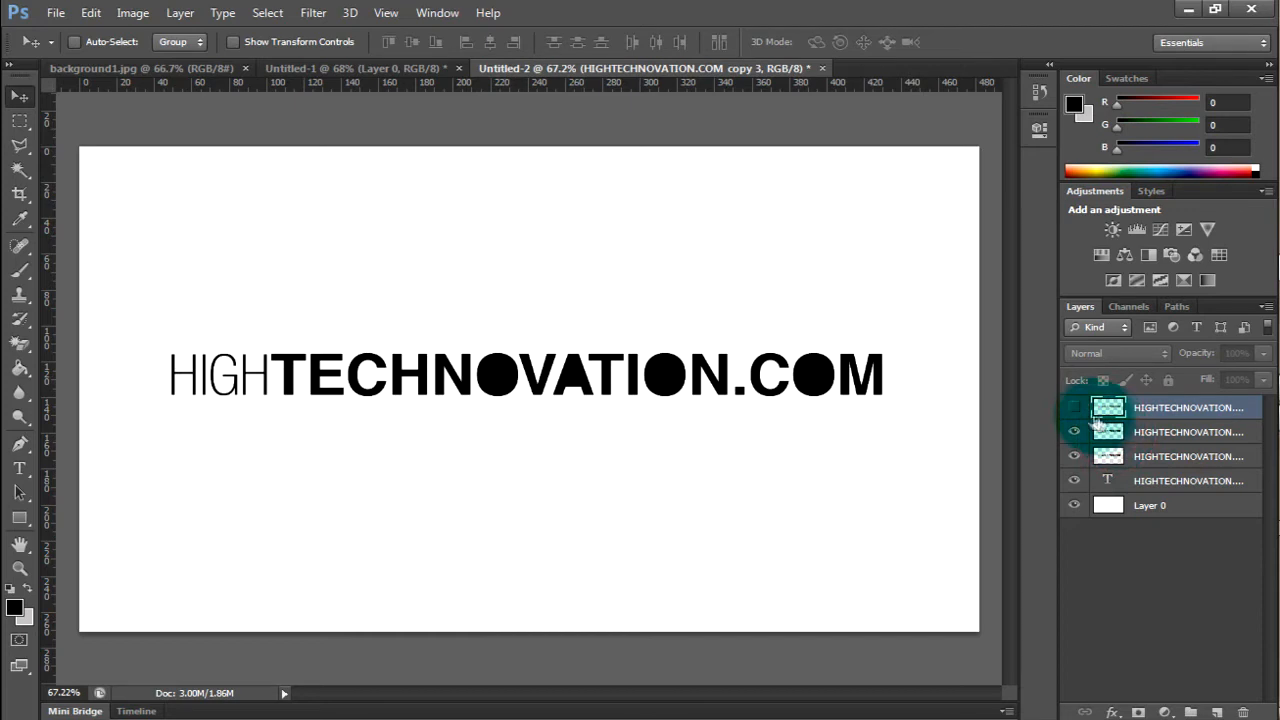
pyautogui.click(1075, 408)
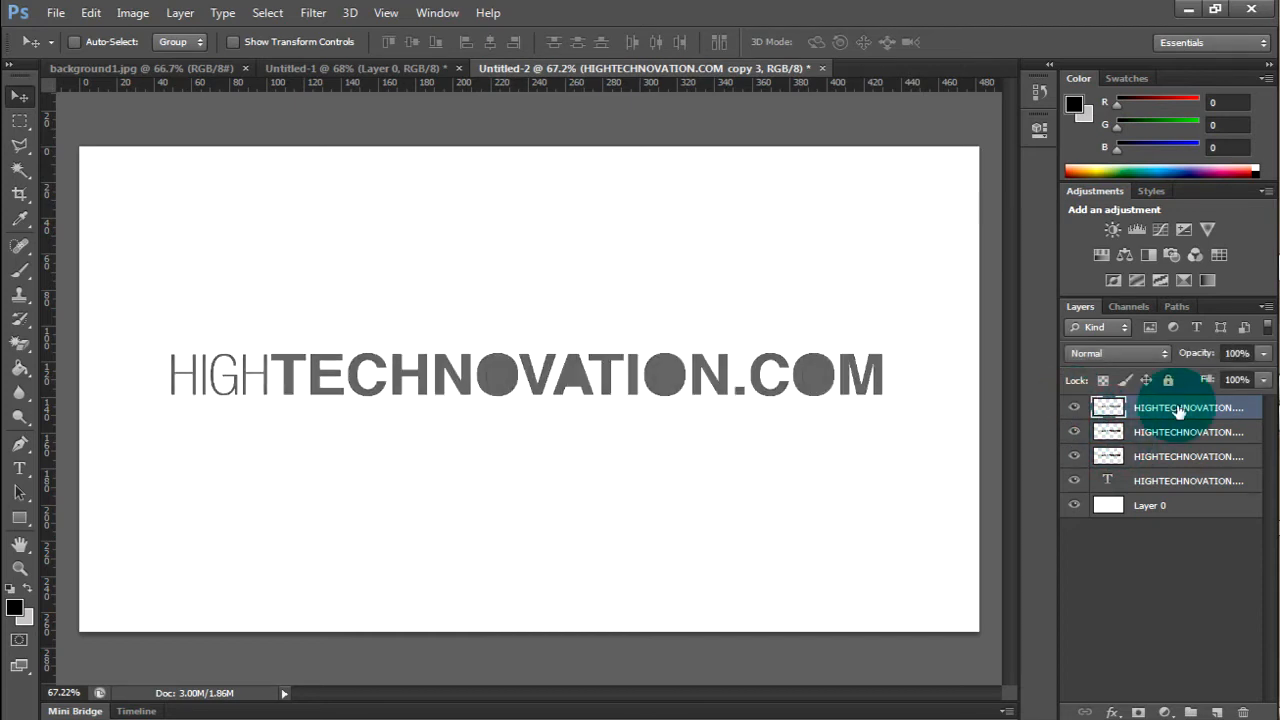
pyautogui.moveTo(1180, 412); pyautogui.dragTo(1190, 444)
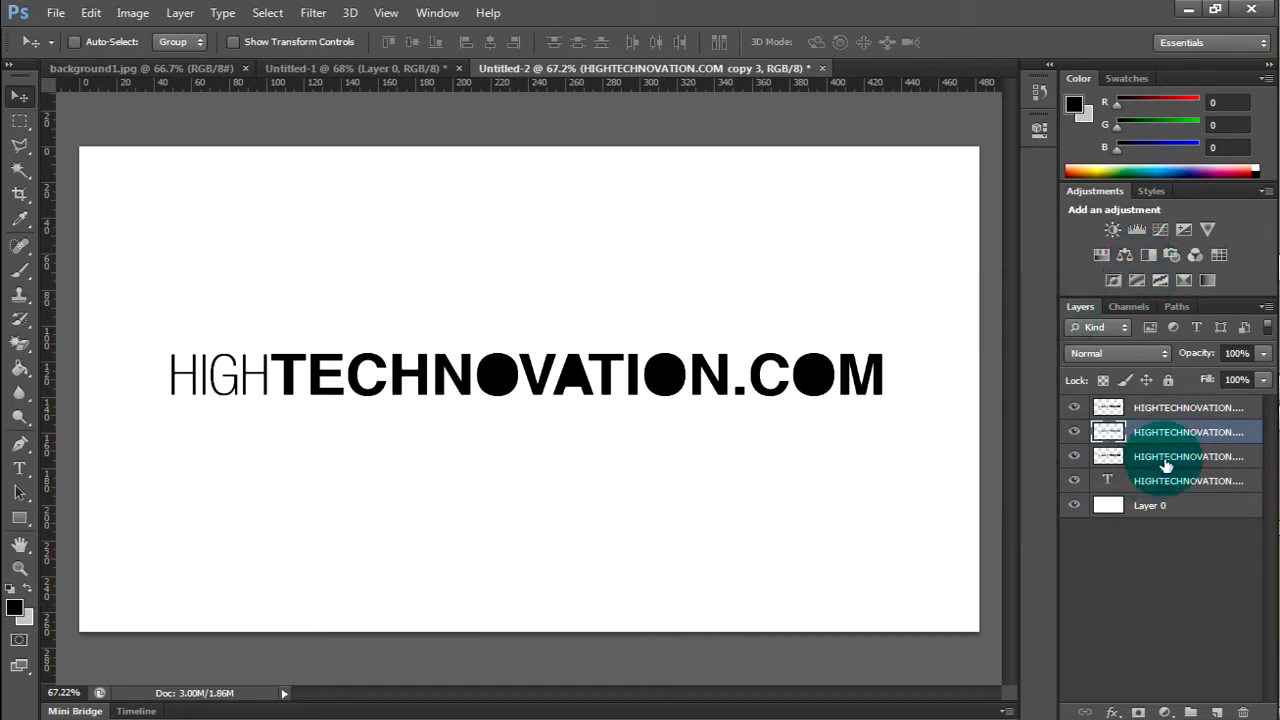
# Step: Apply a Gaussian Blur with a 35-pixel radius to the lowest rasterized text copy
pyautogui.click(1166, 462)
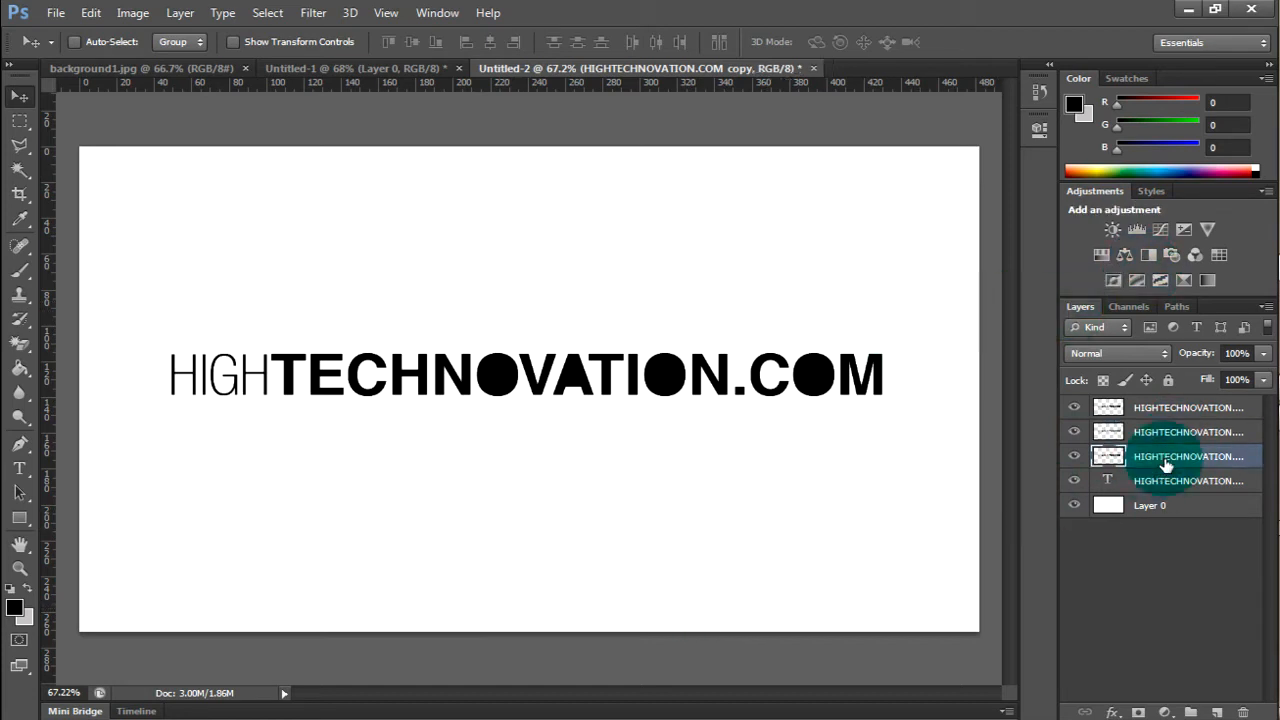
pyautogui.click(315, 14)
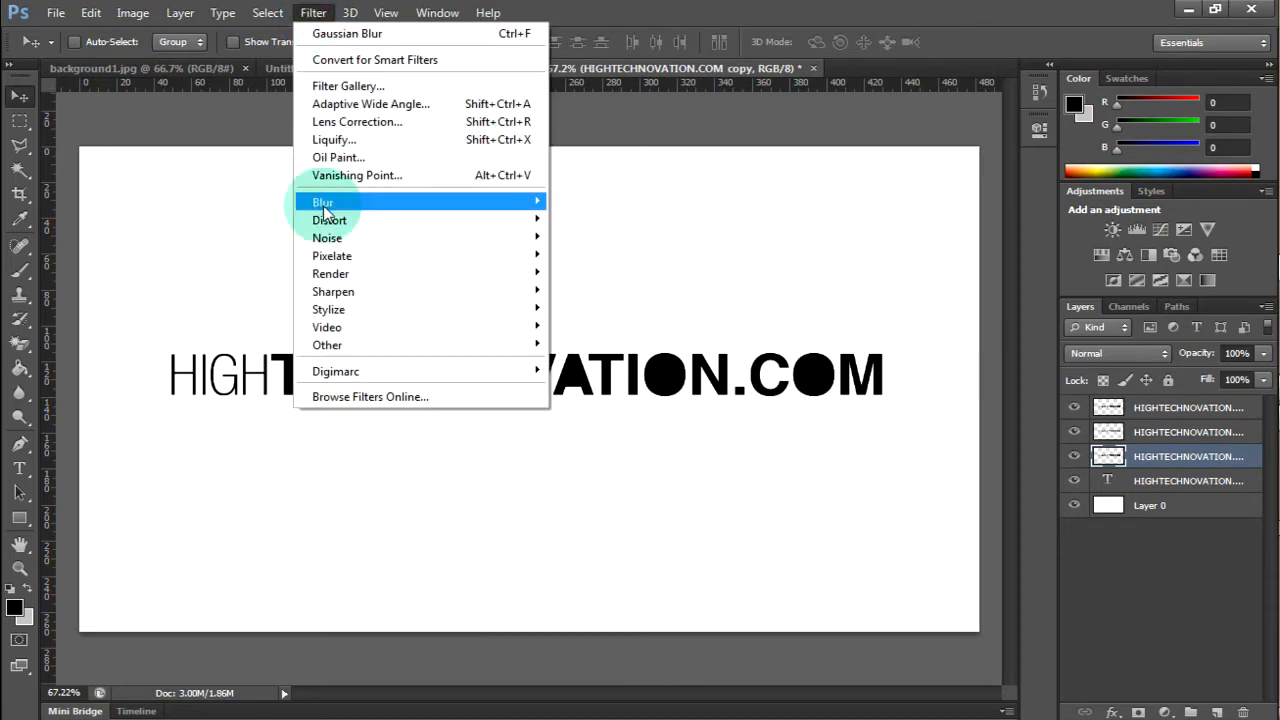
pyautogui.moveTo(324, 206)
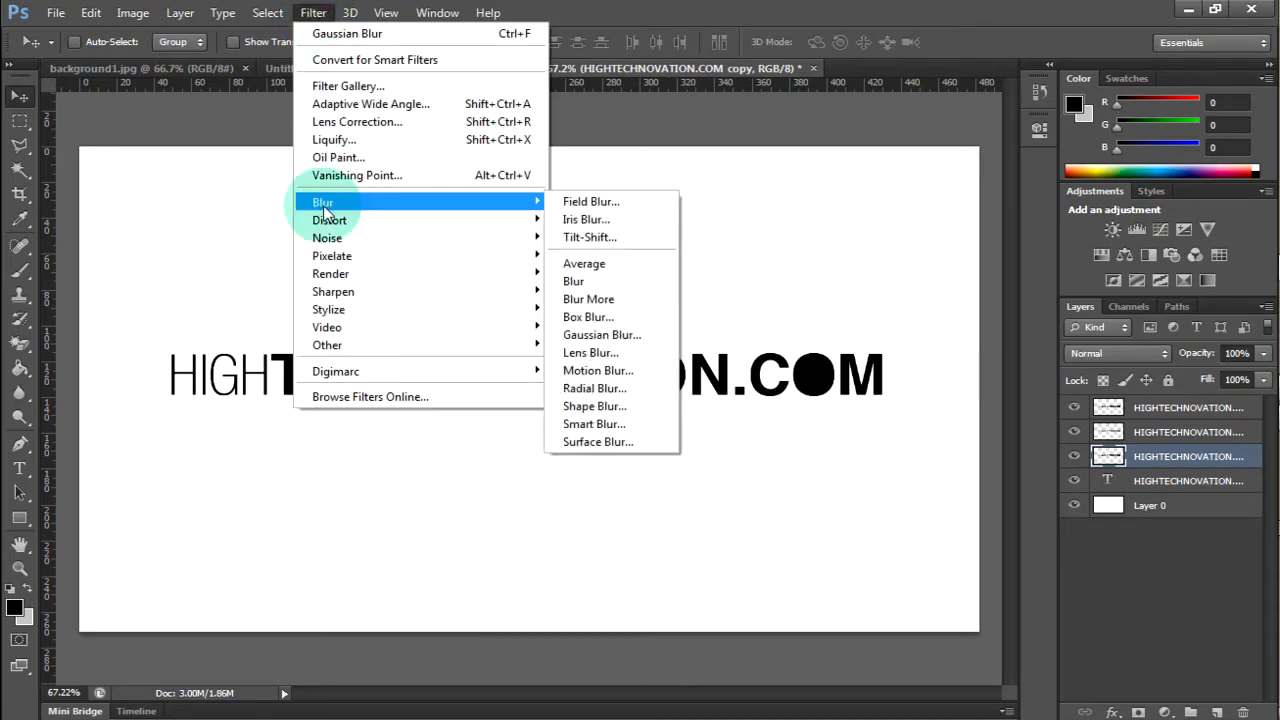
pyautogui.click(655, 336)
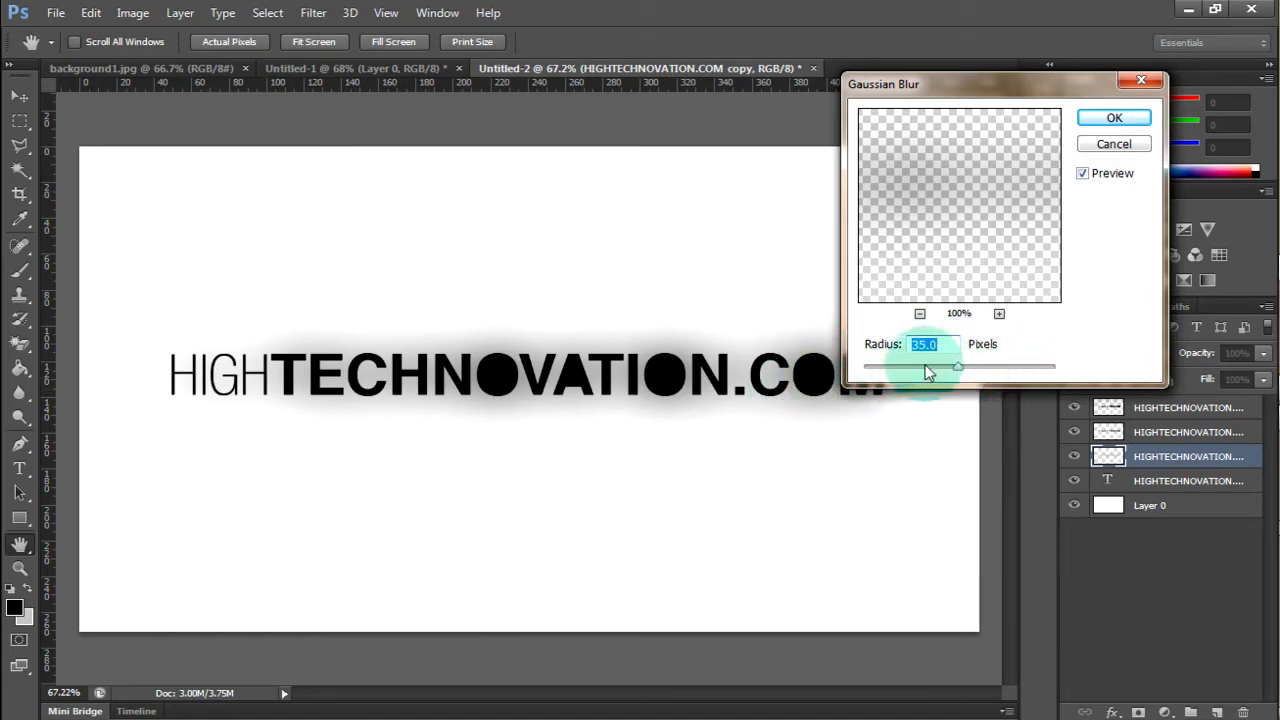
pyautogui.click(1146, 122)
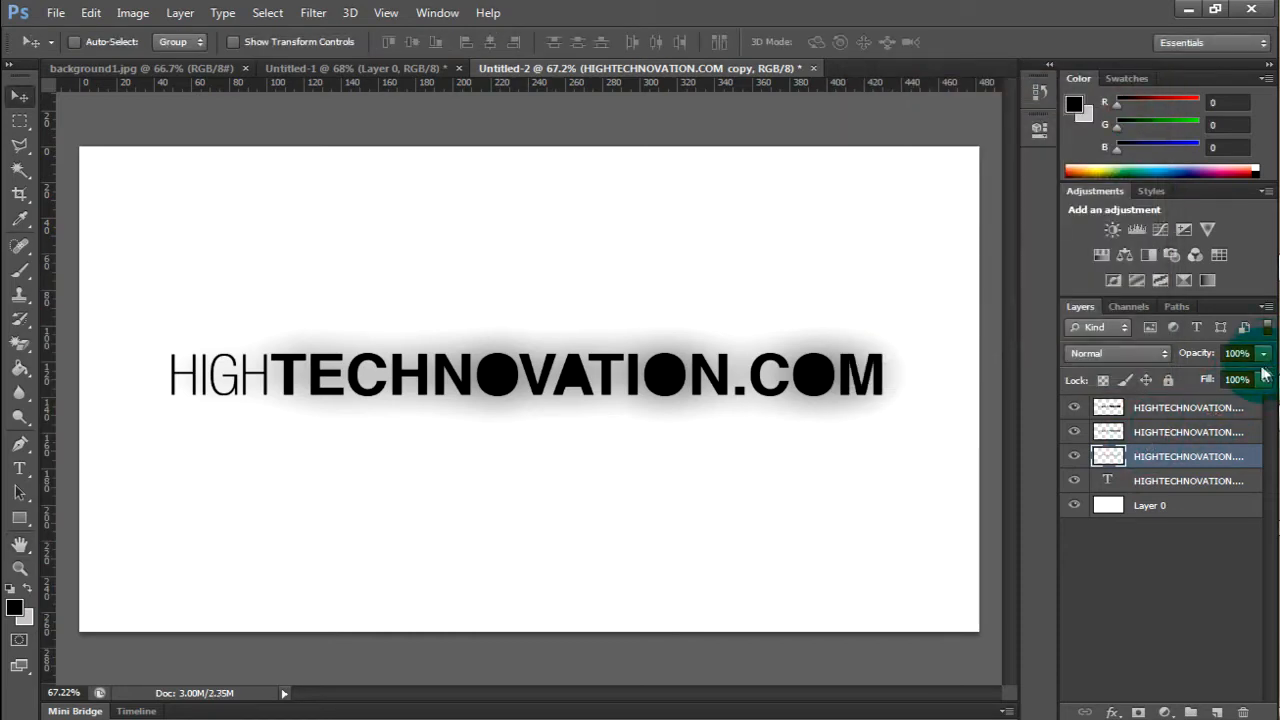
# Step: Set the blurred text layer's opacity to 80%
pyautogui.click(1238, 353)
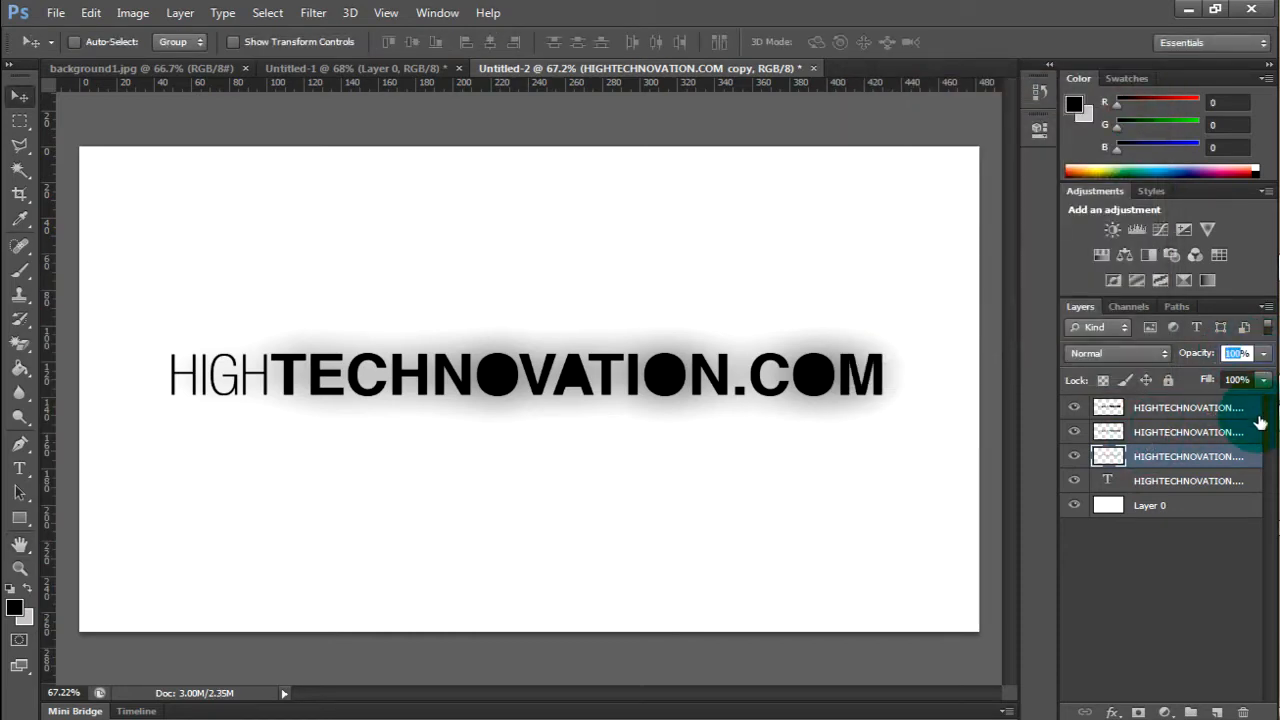
pyautogui.write('80')
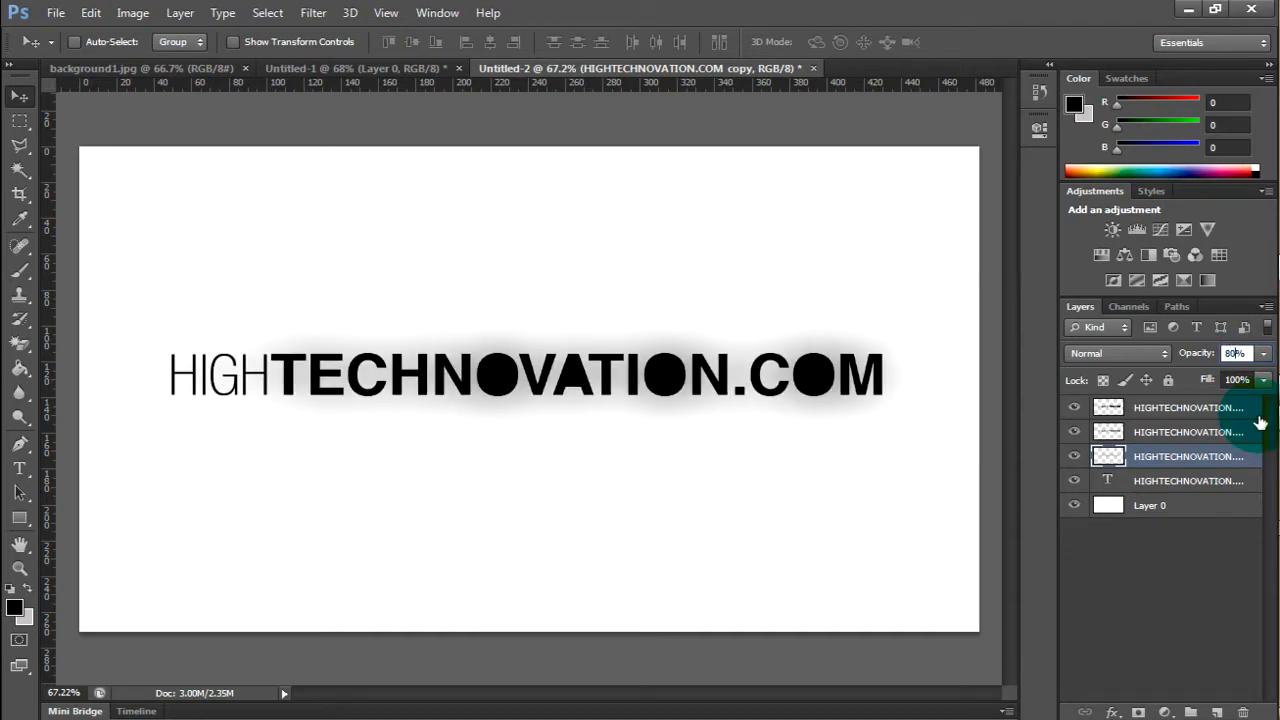
pyautogui.click(903, 470)
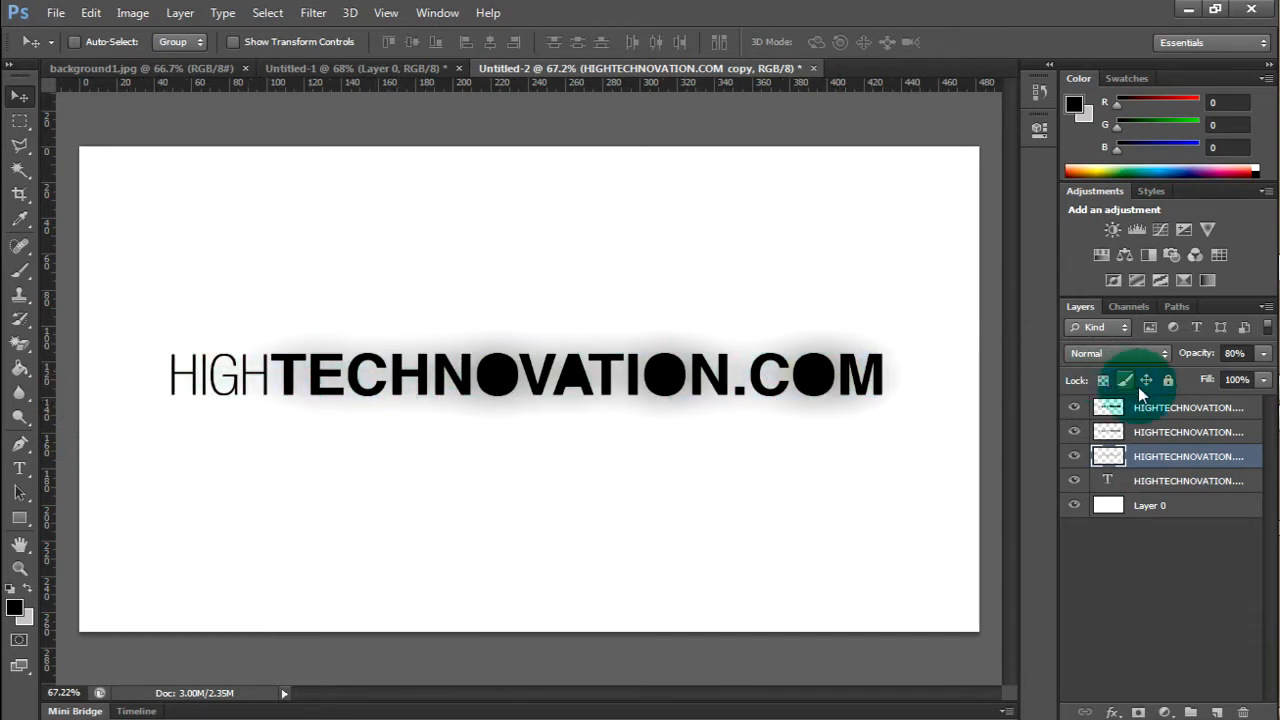
# Step: On the topmost text layer, select evenly spaced thin horizontal stripes about 415 mm wide across the upper part of the lettering with the Rectangular Marquee
pyautogui.click(1180, 407)
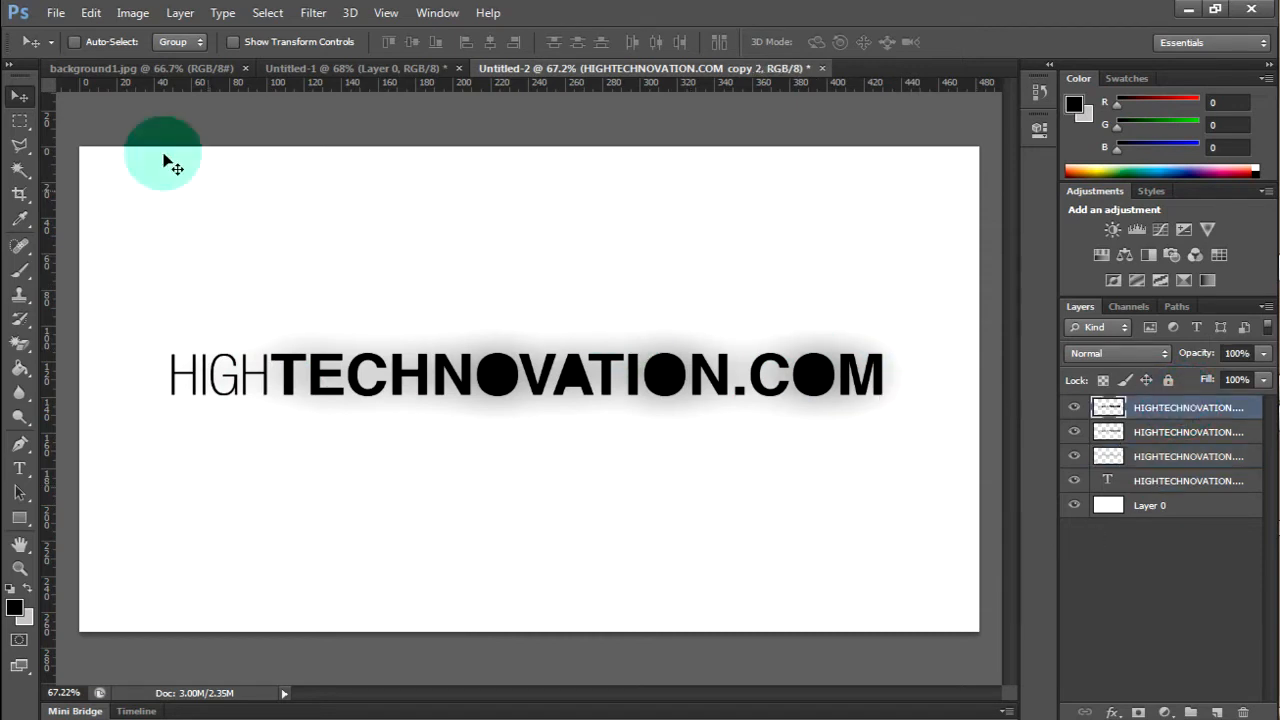
pyautogui.click(21, 121)
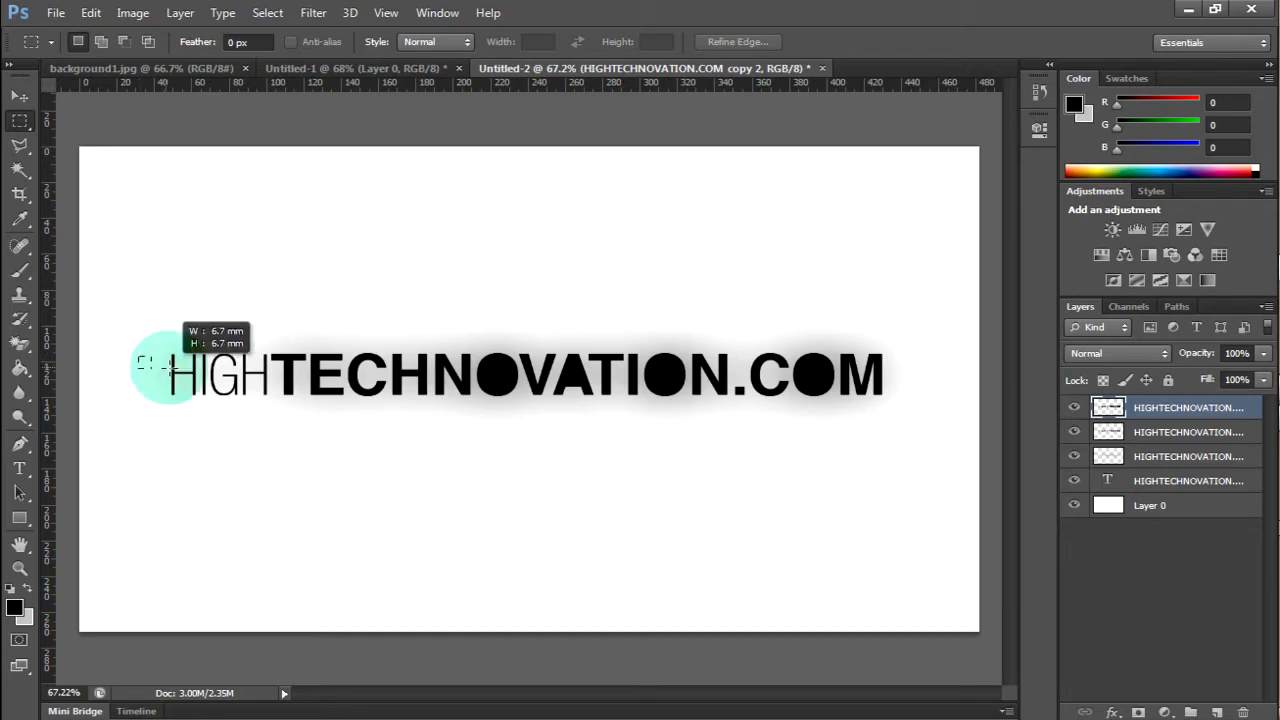
pyautogui.moveTo(345, 370); pyautogui.dragTo(916, 357)
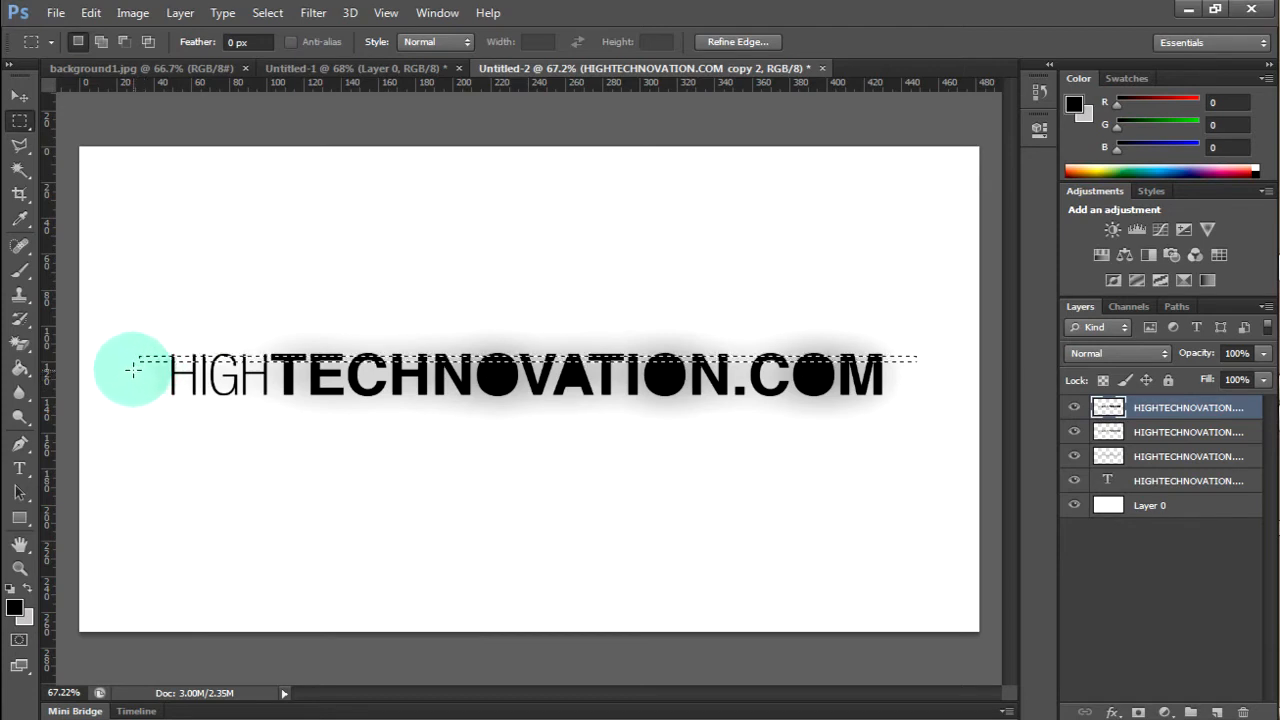
pyautogui.press('shift')
pyautogui.moveTo(373, 378); pyautogui.dragTo(915, 372)
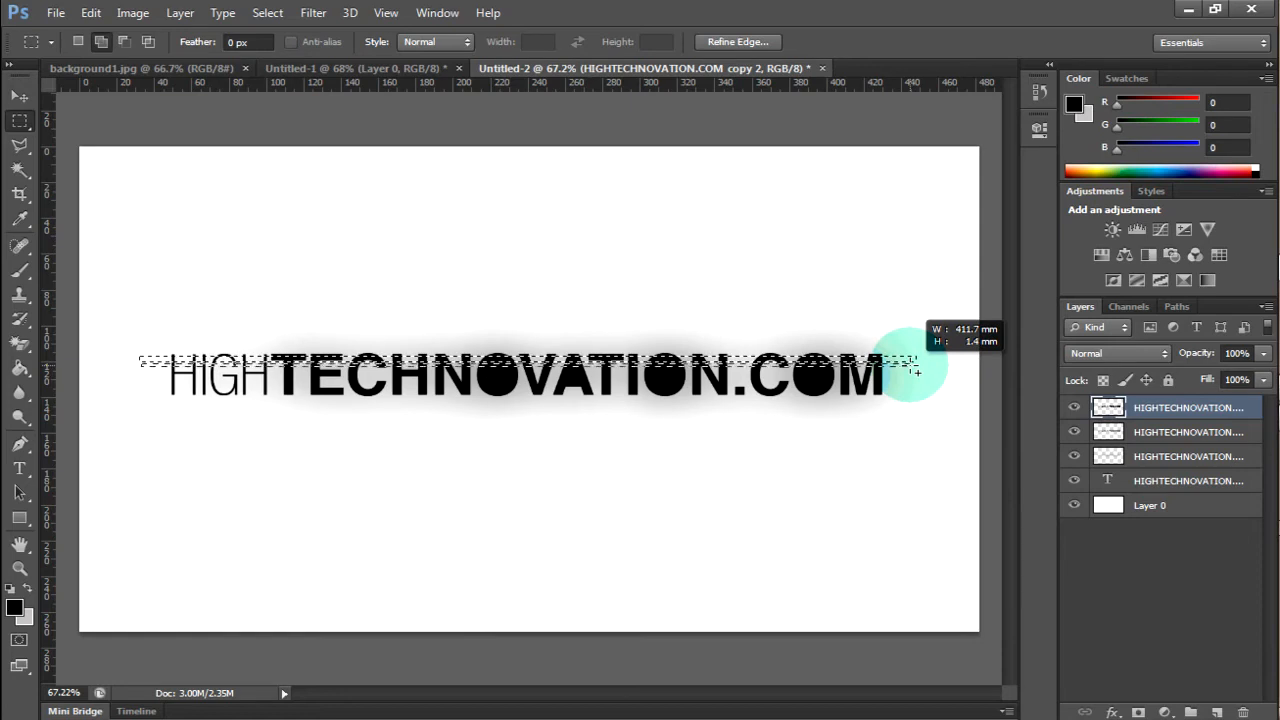
pyautogui.moveTo(915, 372); pyautogui.dragTo(911, 370)
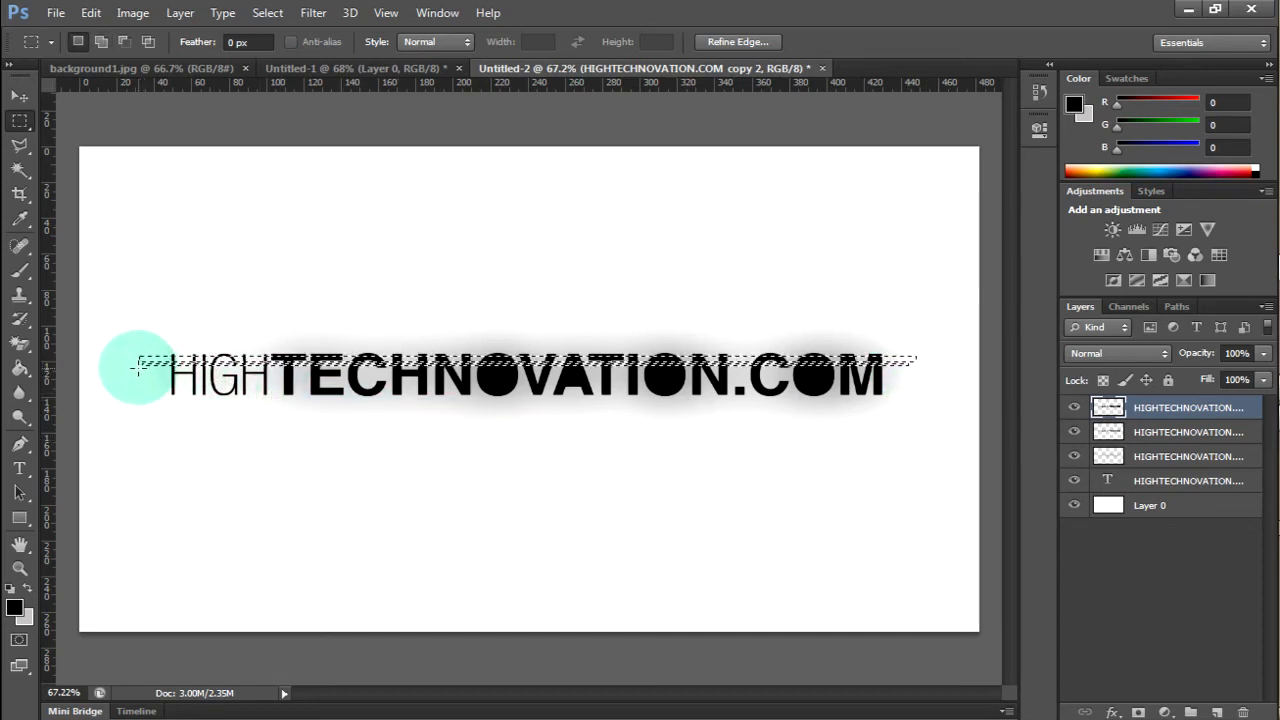
pyautogui.press('shift')
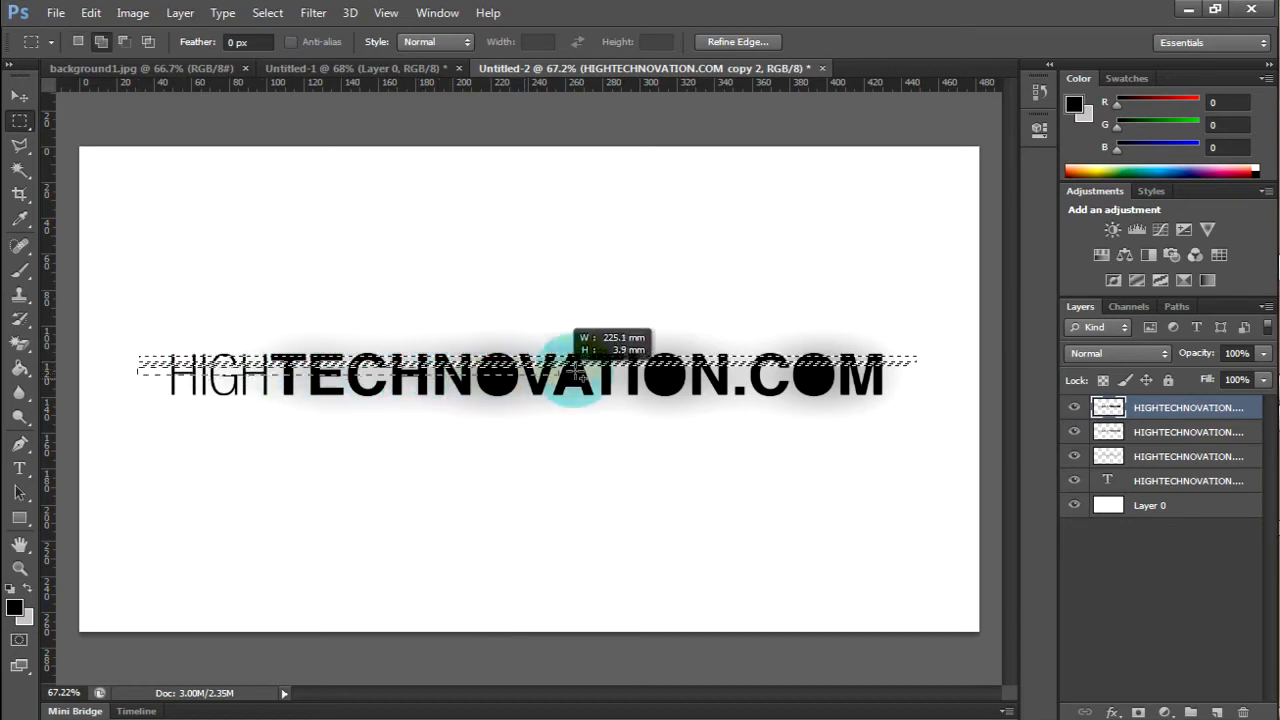
pyautogui.moveTo(577, 370); pyautogui.dragTo(789, 375)
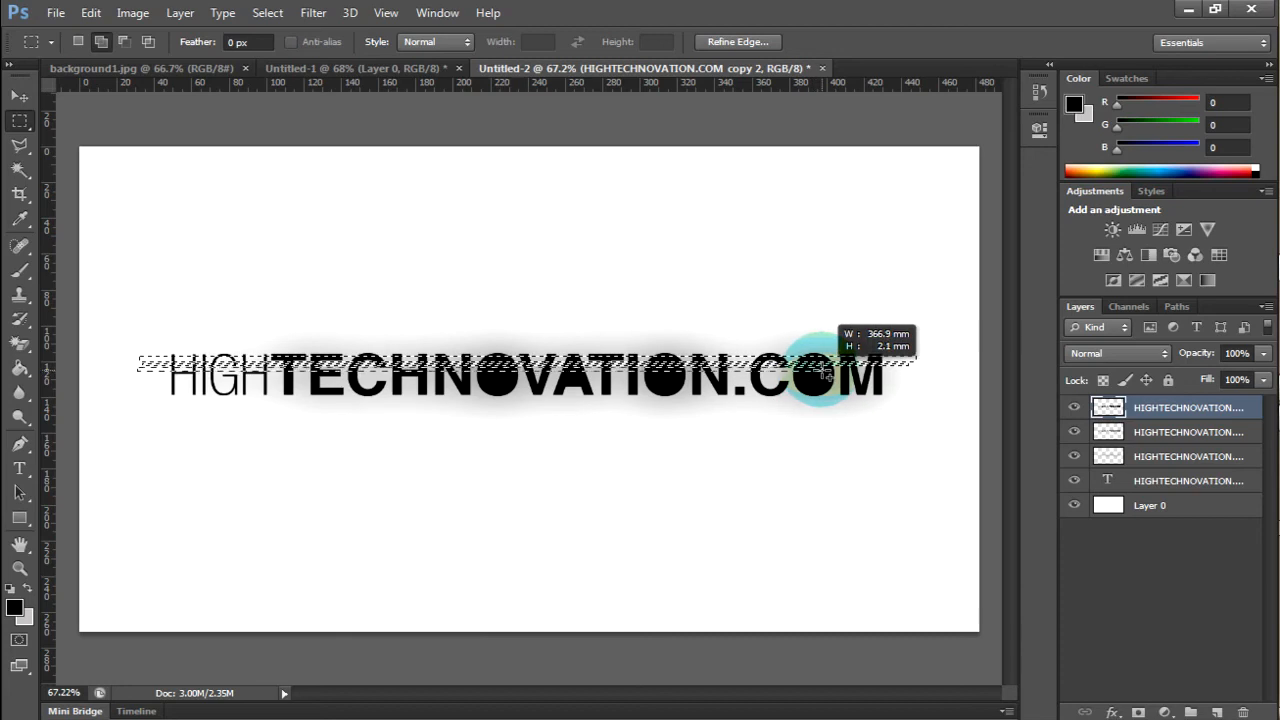
pyautogui.moveTo(825, 373); pyautogui.dragTo(922, 376)
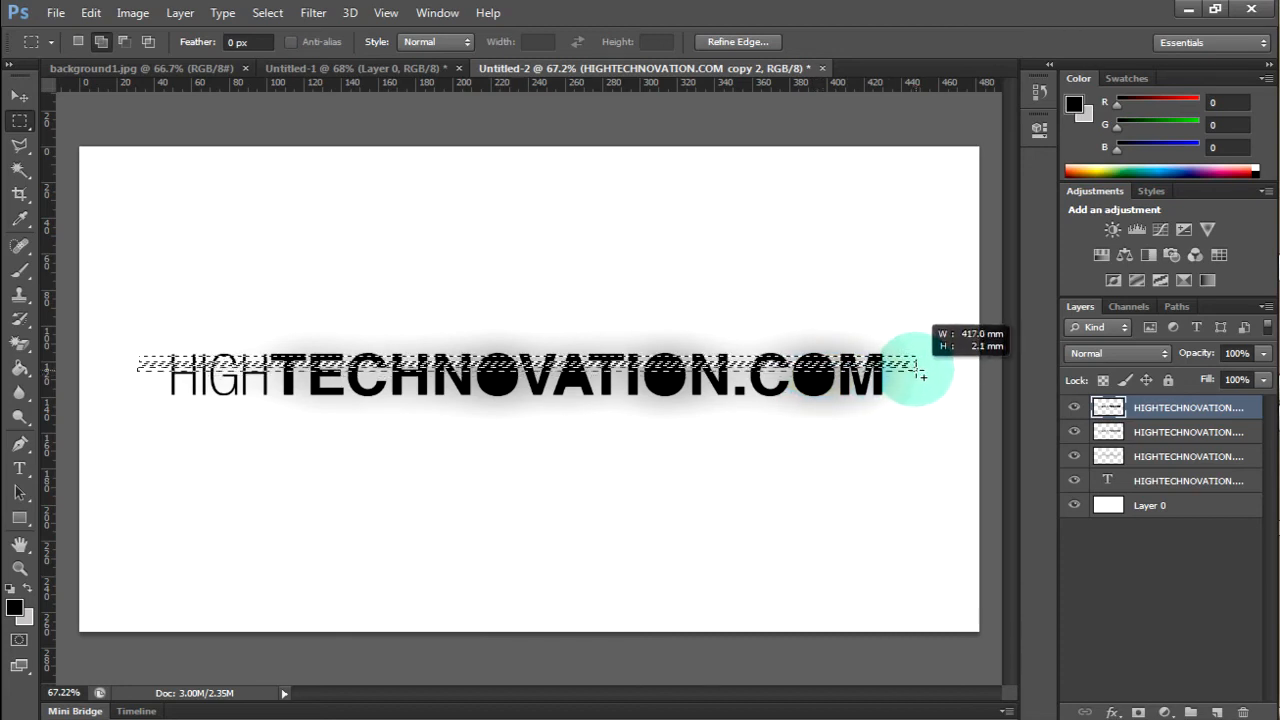
pyautogui.moveTo(922, 376); pyautogui.dragTo(918, 372)
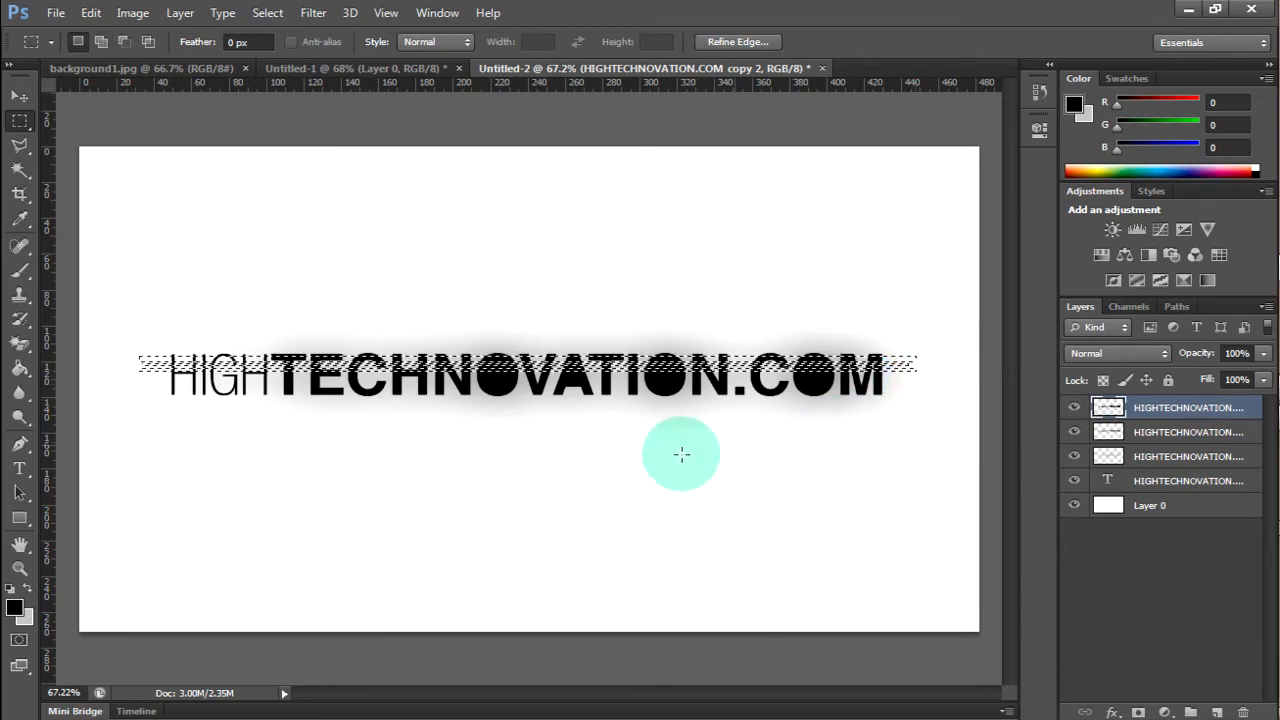
# Step: Add more thin horizontal stripes to the selection down to the base of the lettering, undoing the stripe that replaces the existing selection
pyautogui.press('shift')
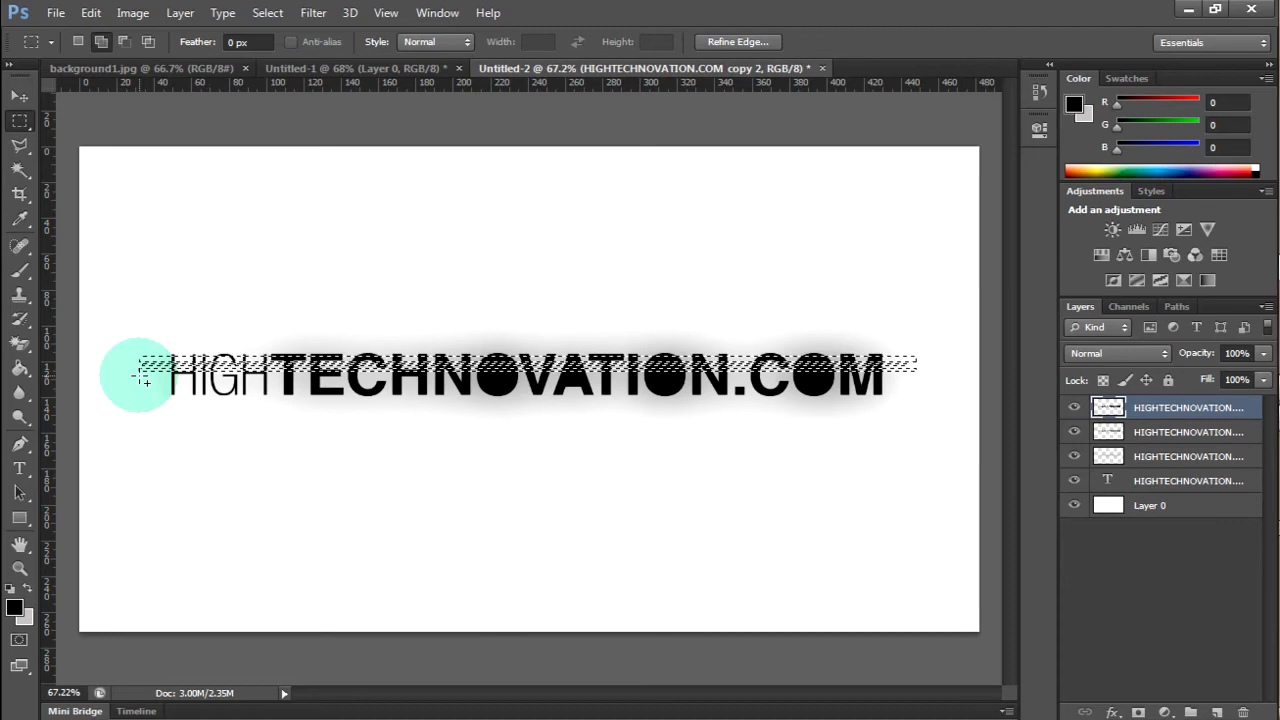
pyautogui.moveTo(432, 381); pyautogui.dragTo(925, 386)
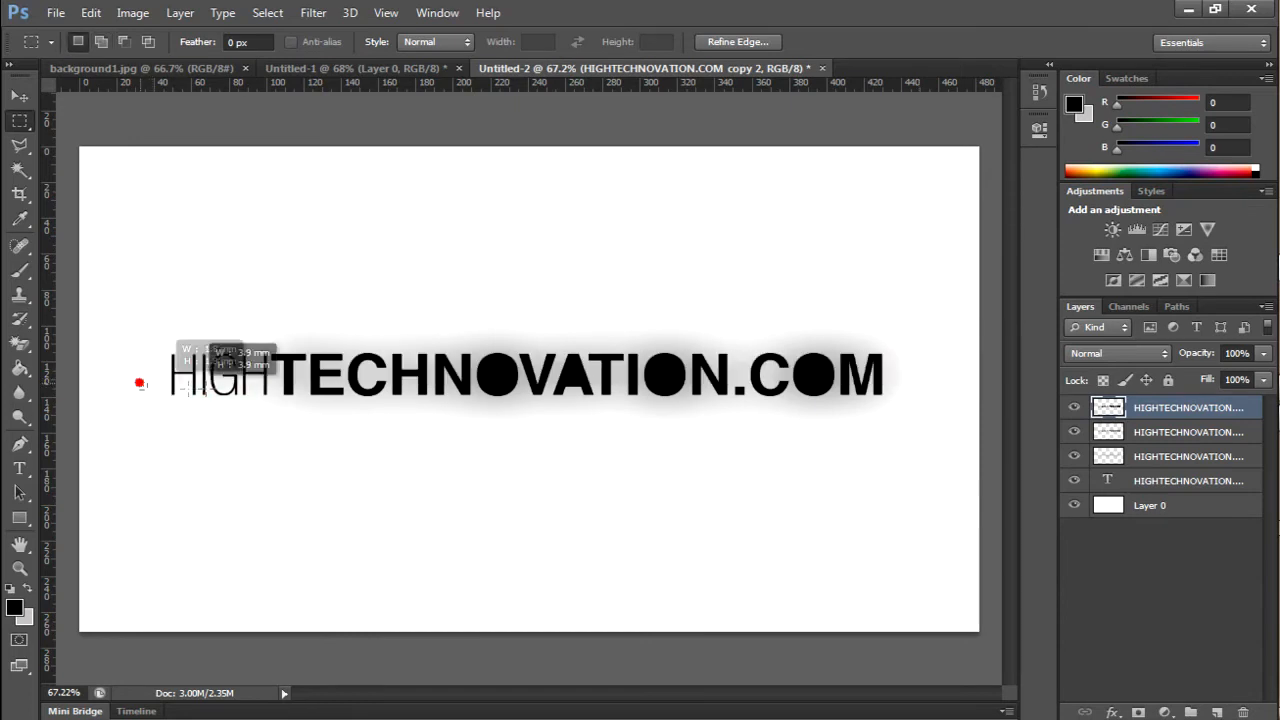
pyautogui.click(100, 13)
pyautogui.click(103, 34)
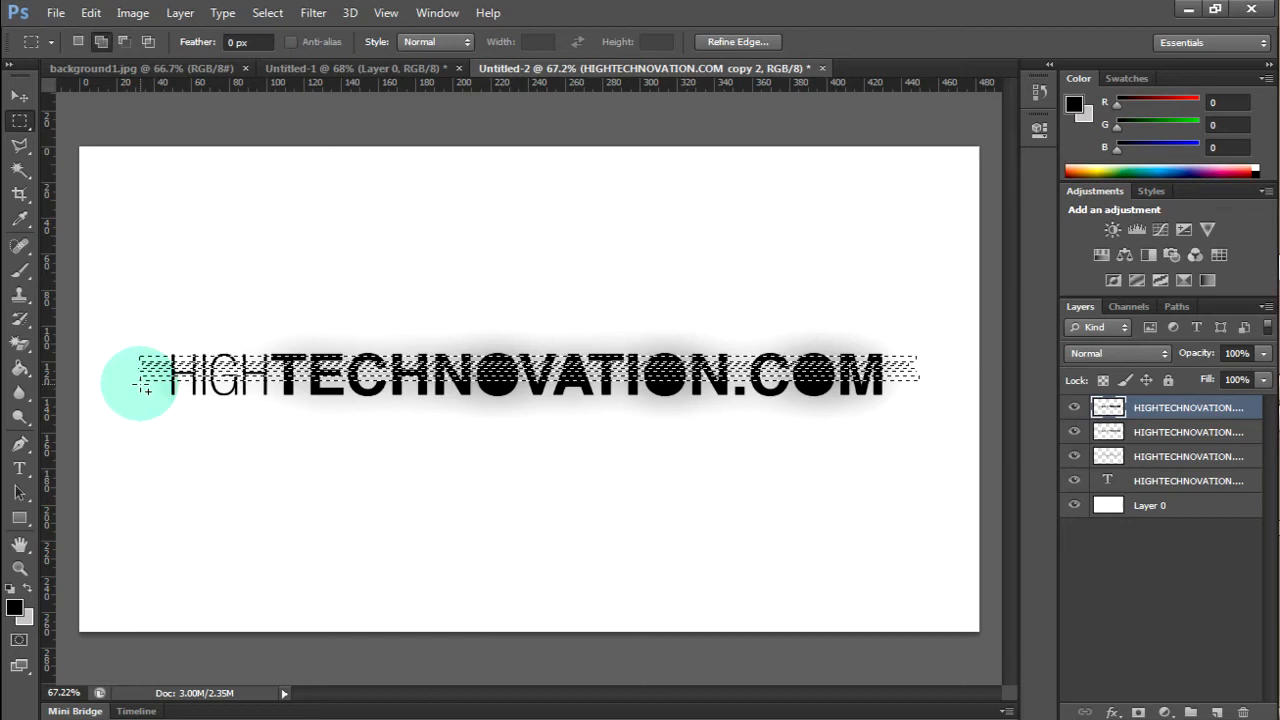
pyautogui.moveTo(793, 399); pyautogui.dragTo(918, 384)
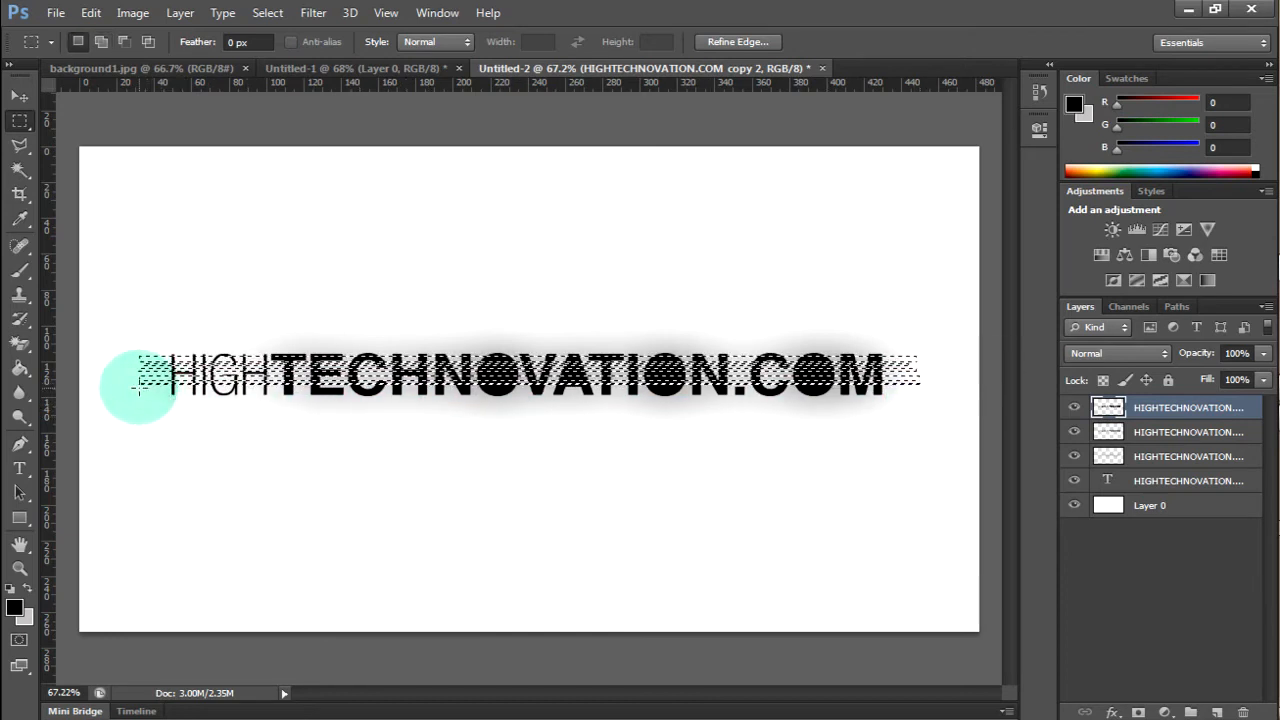
pyautogui.moveTo(139, 388); pyautogui.dragTo(172, 396)
pyautogui.moveTo(499, 405); pyautogui.dragTo(924, 397)
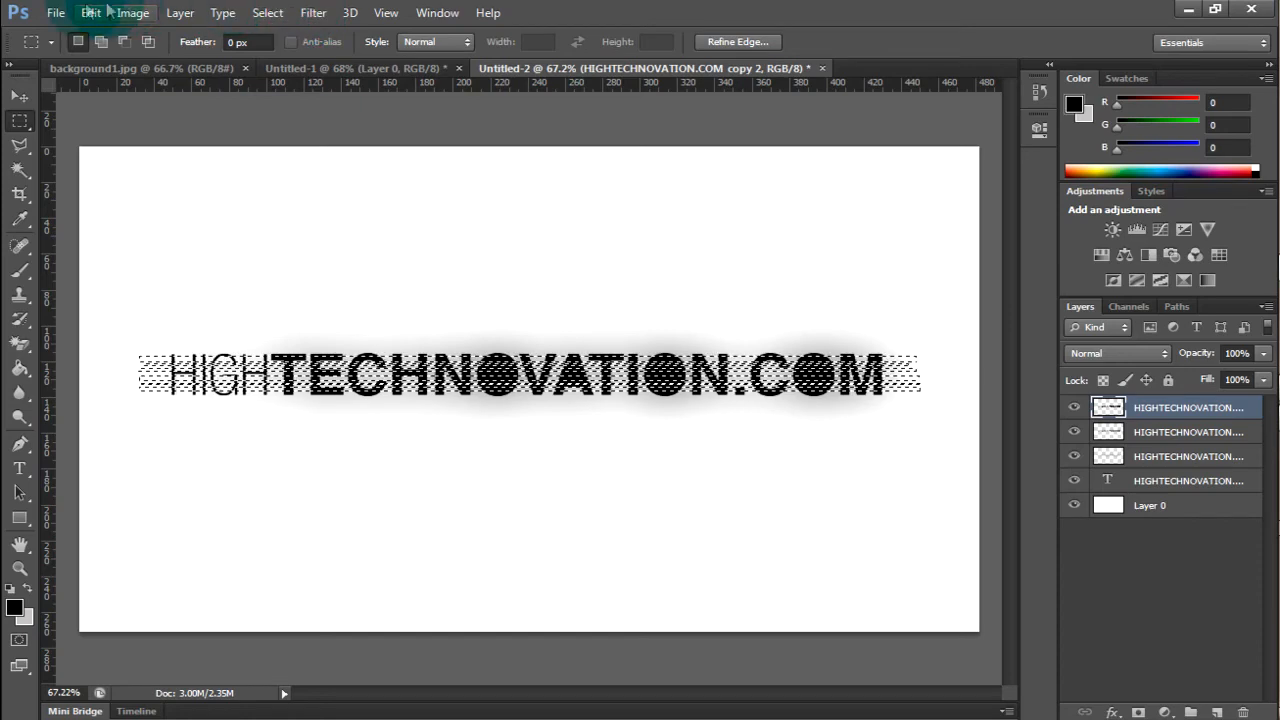
# Step: Contract the striped selection by 1 pixel and delete the selected strips from the topmost text layer, leaving nothing selected
pyautogui.click(318, 16)
pyautogui.moveTo(285, 18)
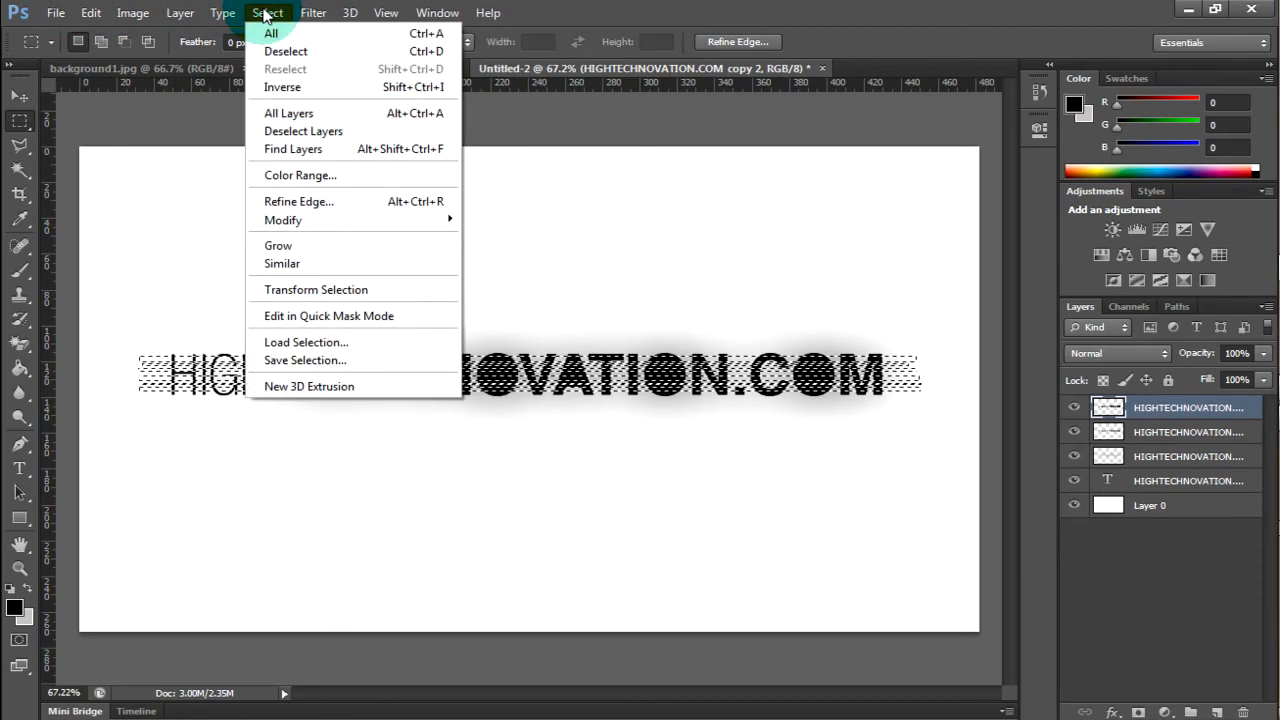
pyautogui.moveTo(327, 226)
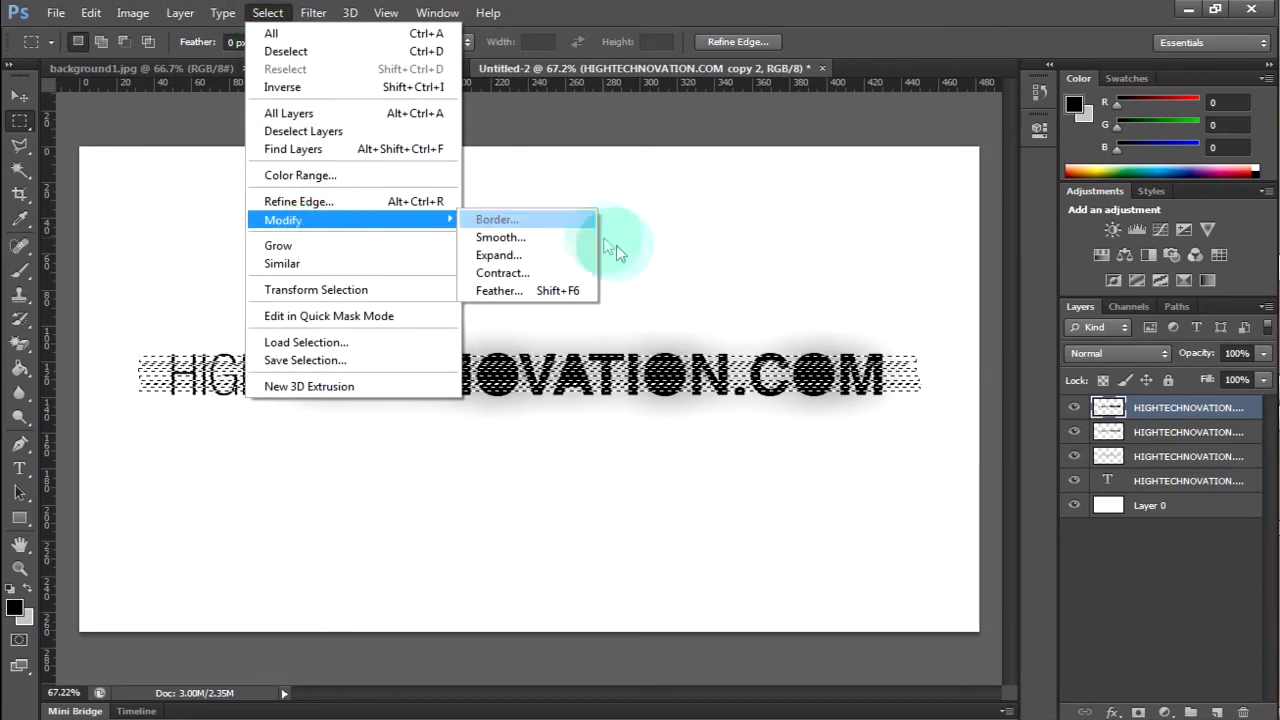
pyautogui.click(548, 273)
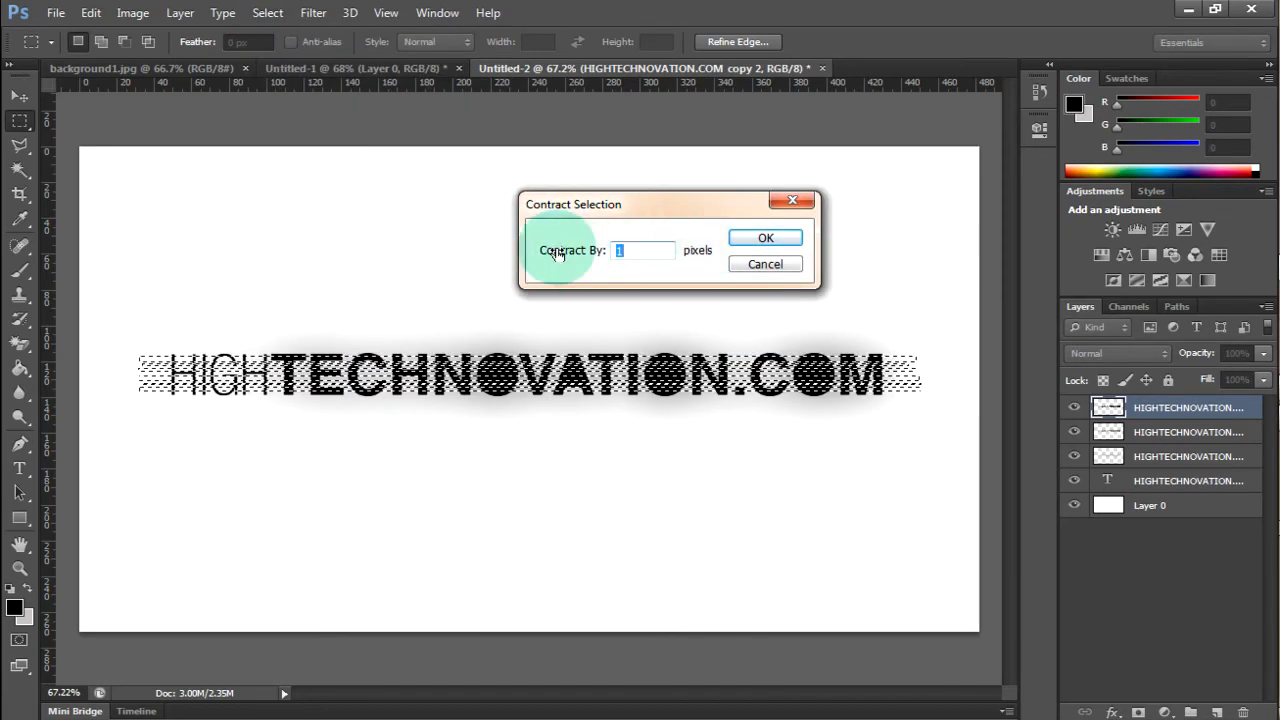
pyautogui.click(765, 238)
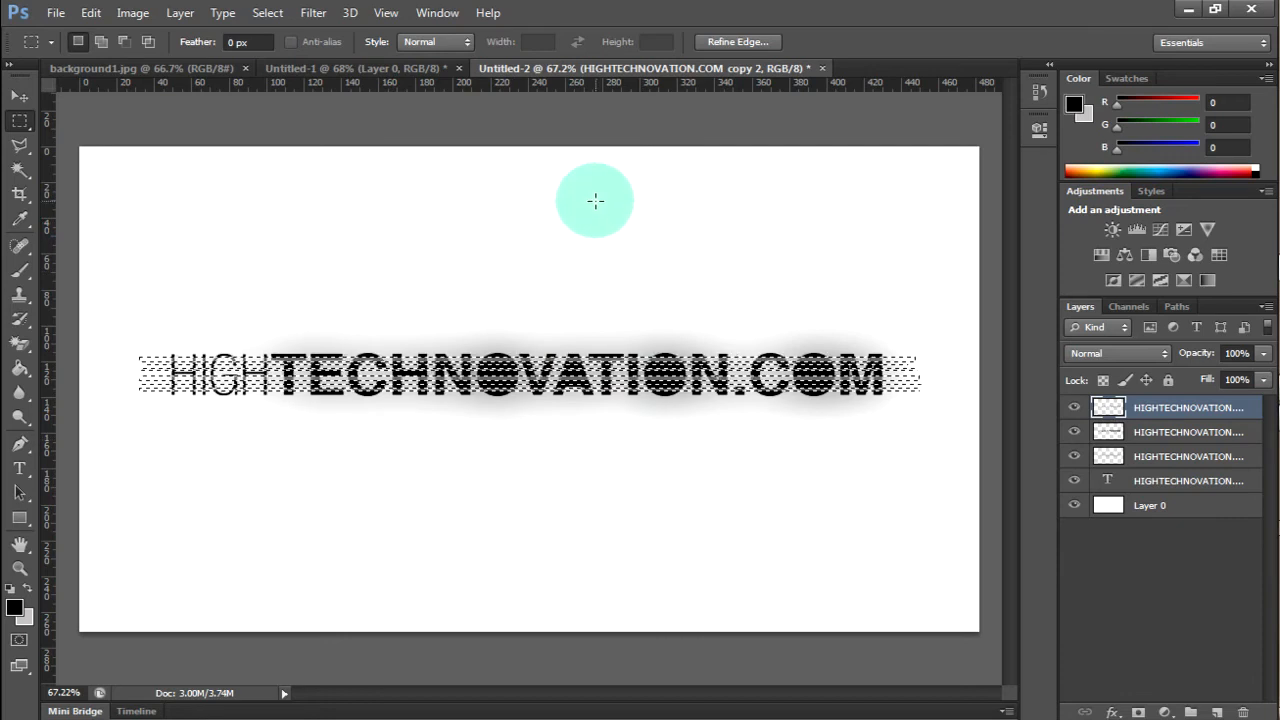
pyautogui.hotkey('ctrl', 'd')
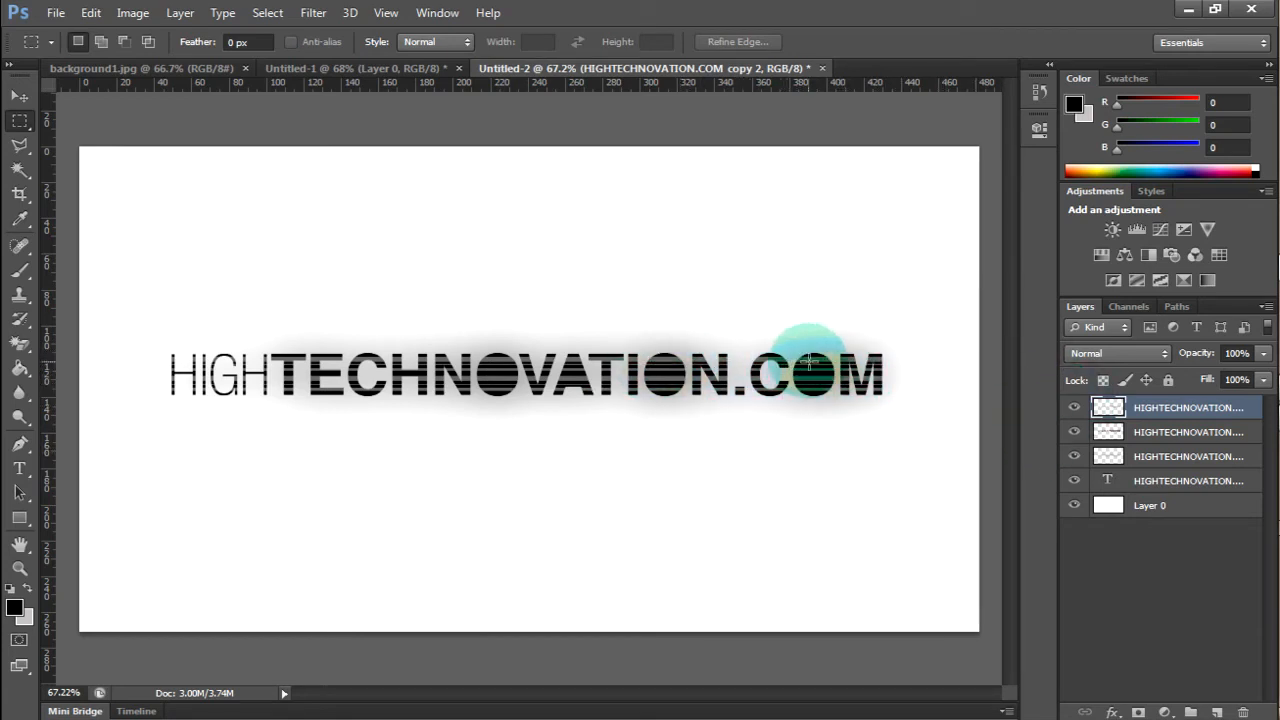
# Step: Compare the lettering with the topmost striped text layer hidden and shown
pyautogui.moveTo(1107, 410); pyautogui.dragTo(1140, 442)
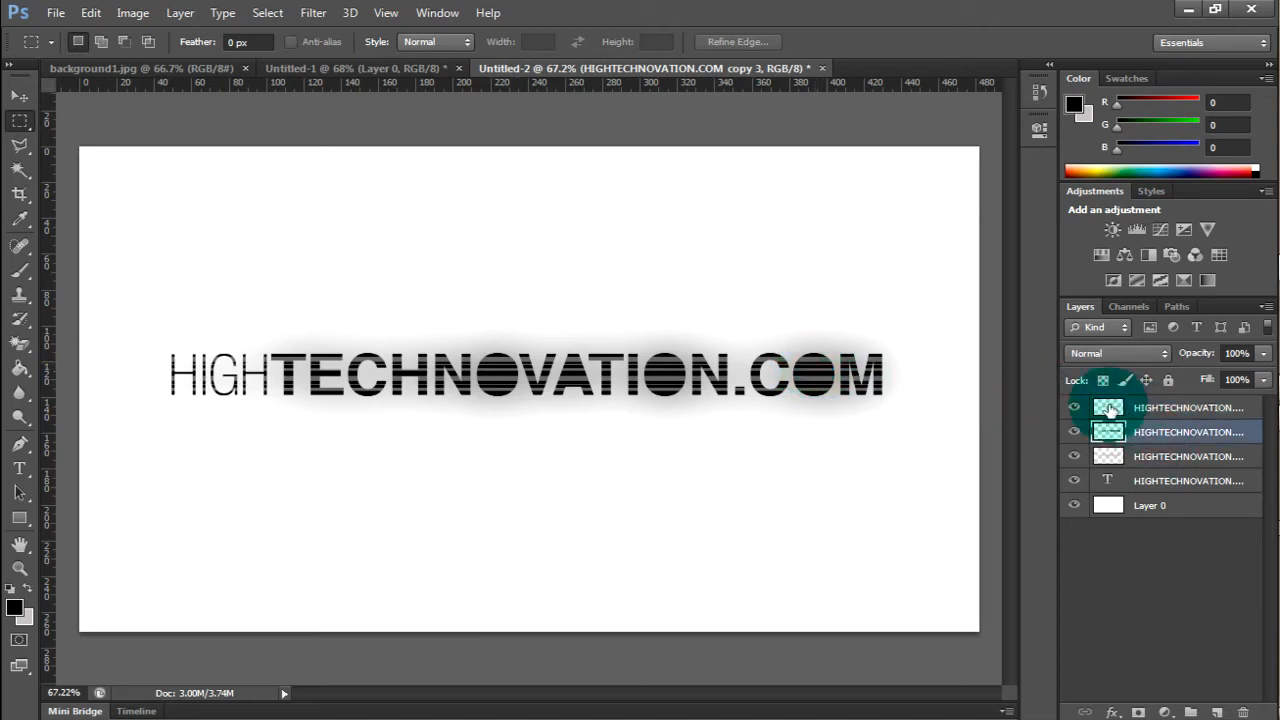
pyautogui.click(1120, 408)
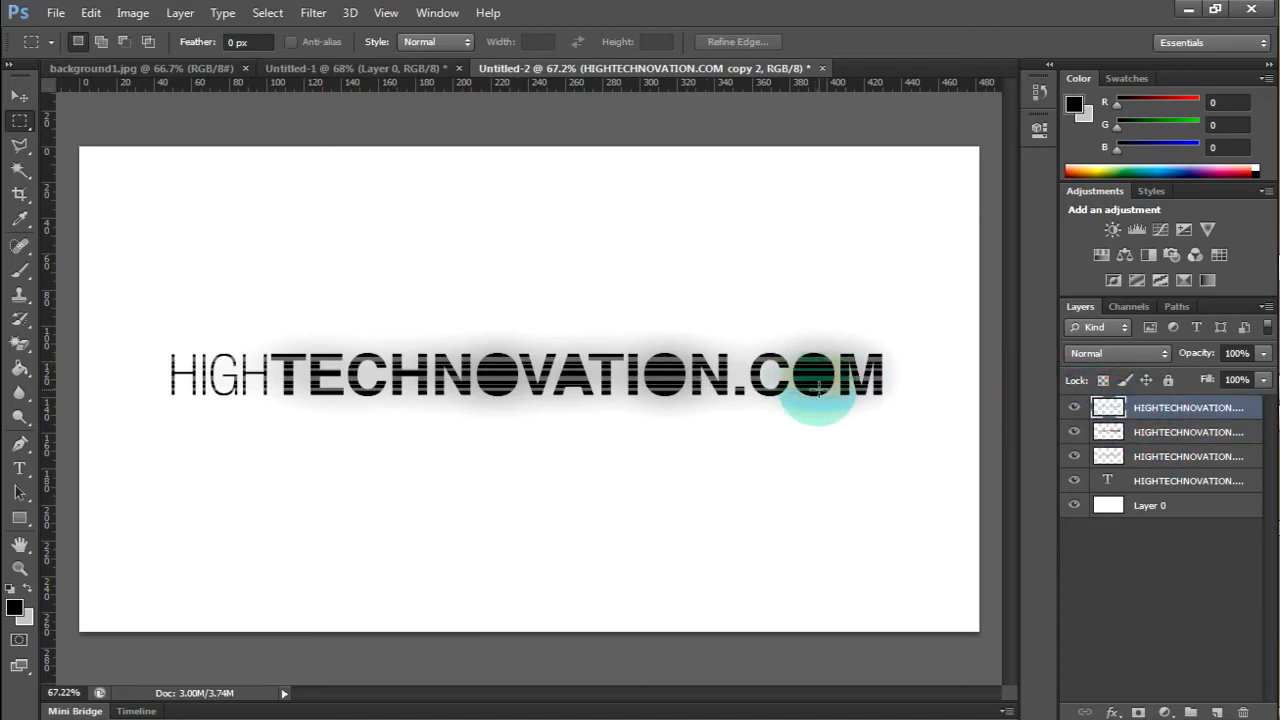
pyautogui.click(1073, 414)
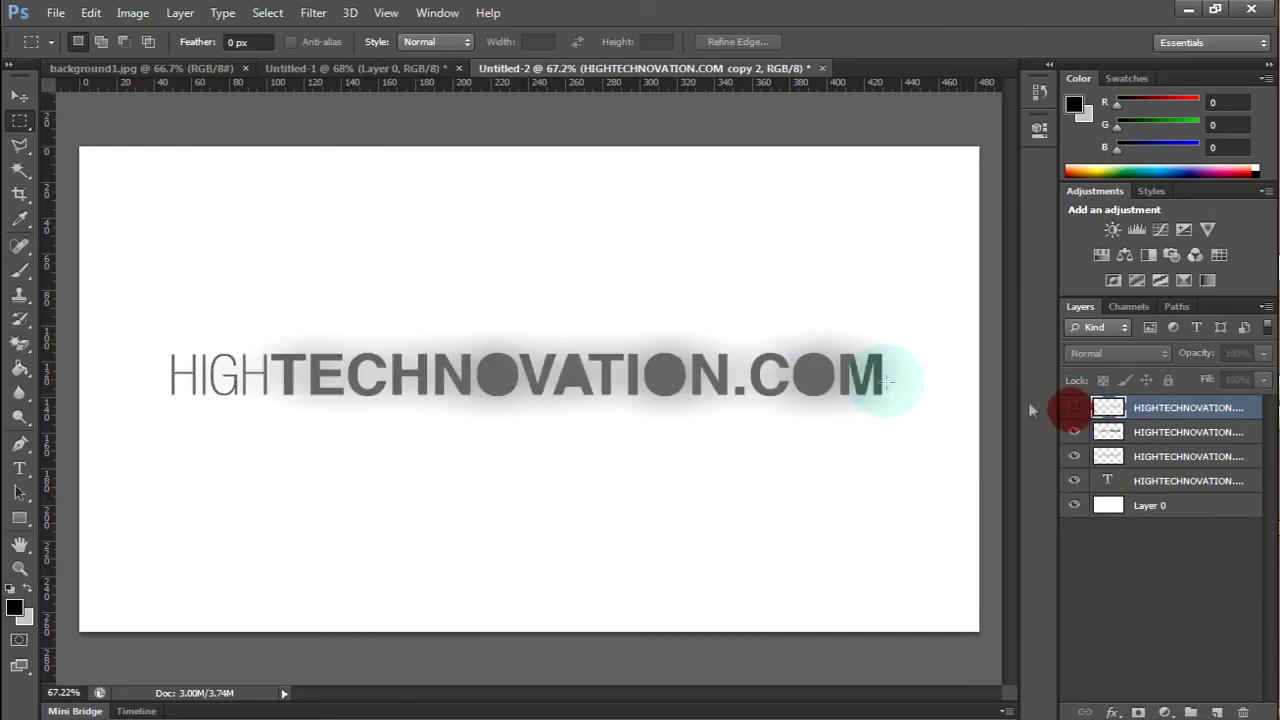
pyautogui.click(1074, 407)
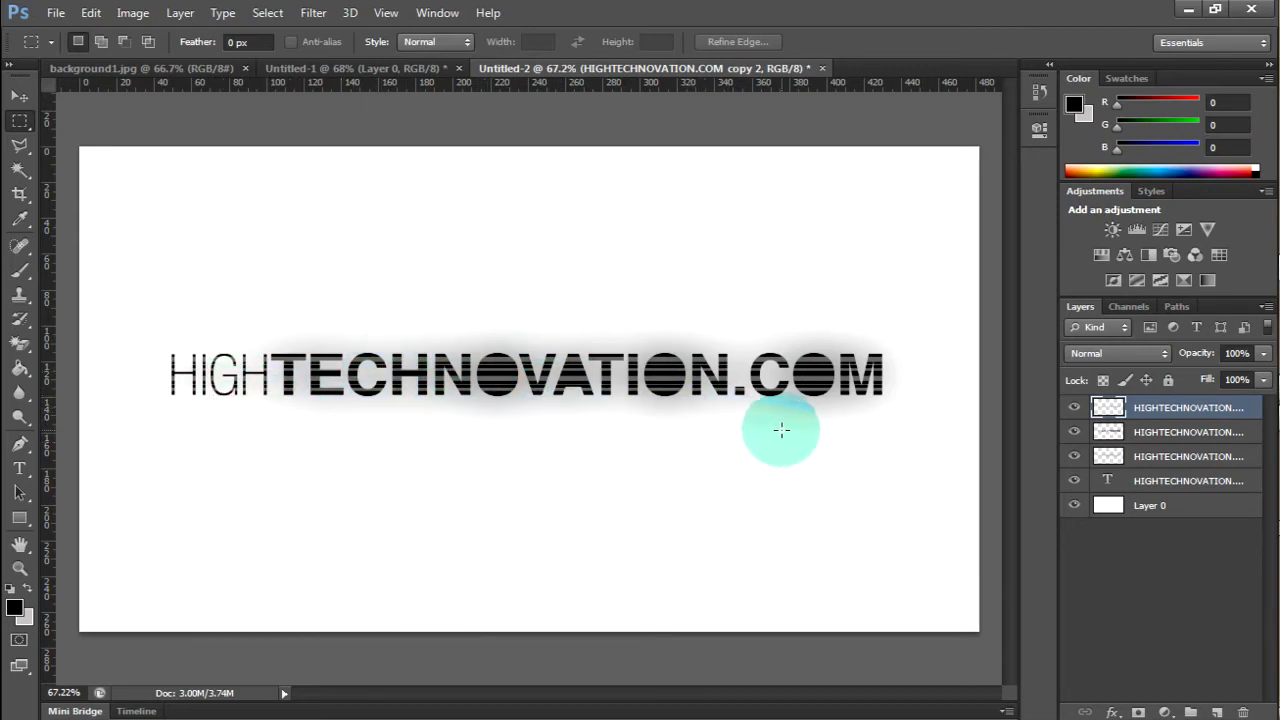
# Step: Duplicate the striped black text layer and the grey copy within Untitled-2, and flip the duplicates vertically
pyautogui.keyDown('ctrl'); pyautogui.click(1173, 441); pyautogui.keyUp('ctrl')
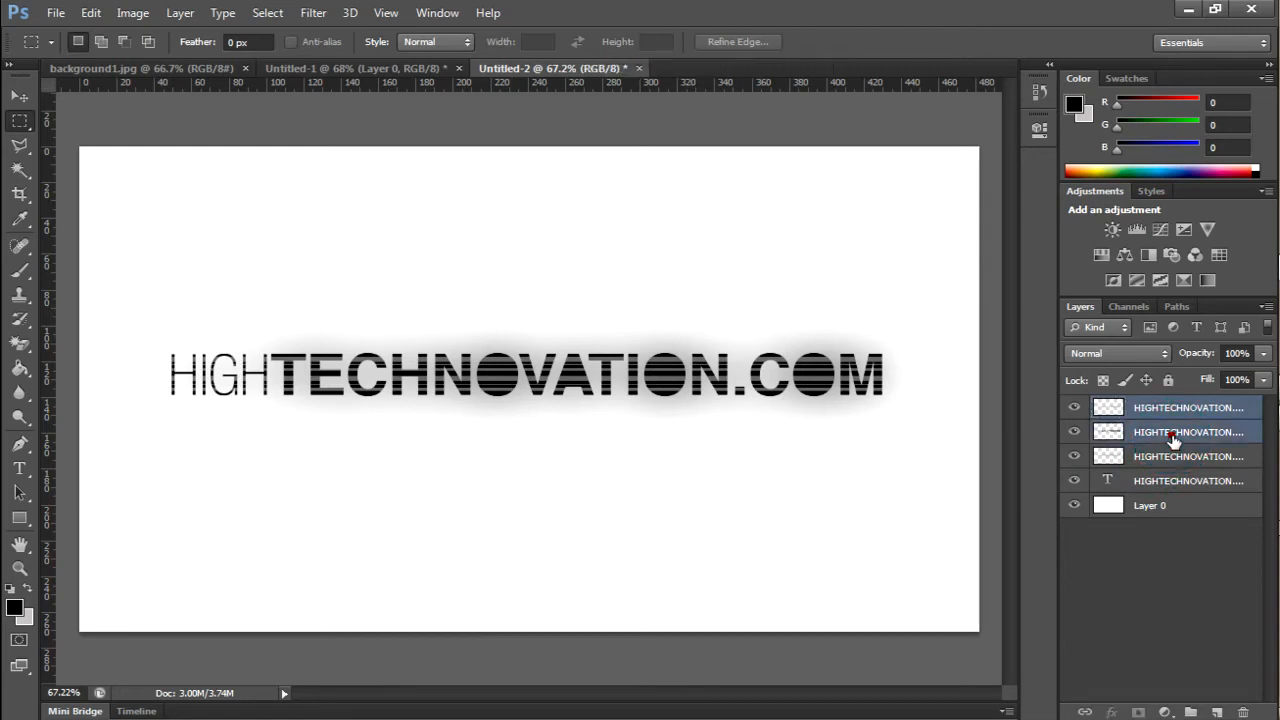
pyautogui.rightClick(1172, 411)
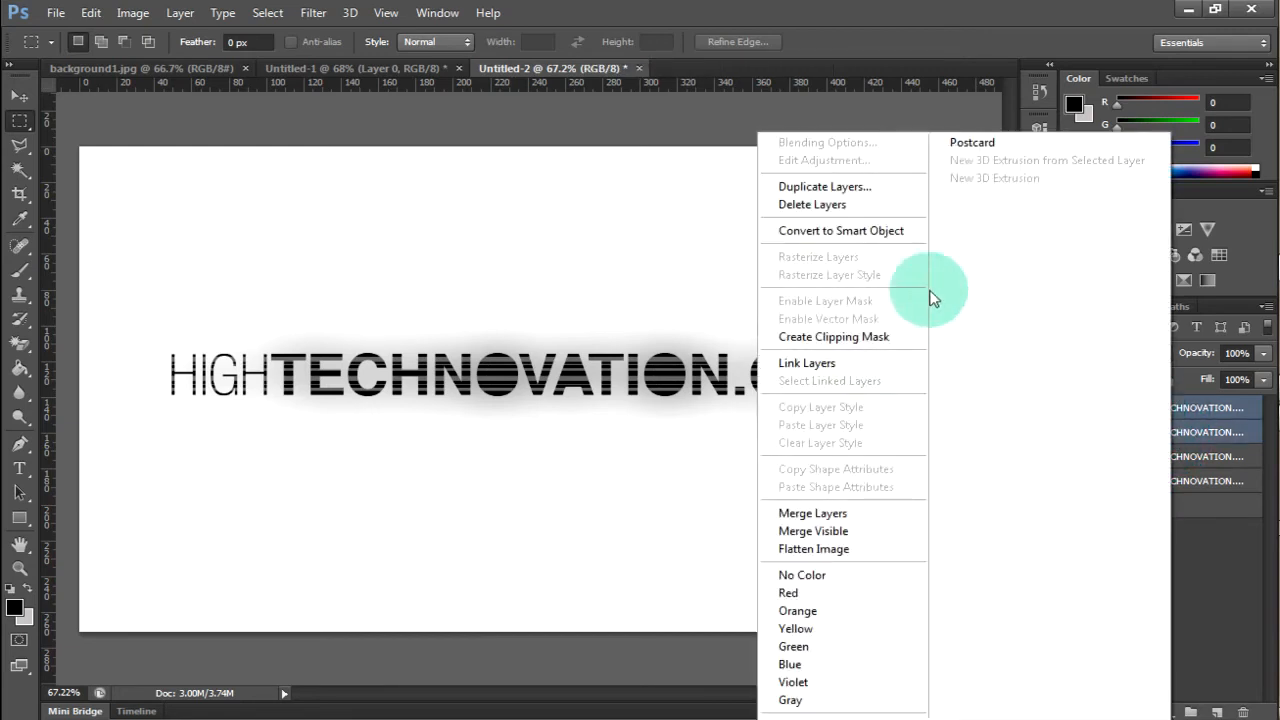
pyautogui.click(853, 188)
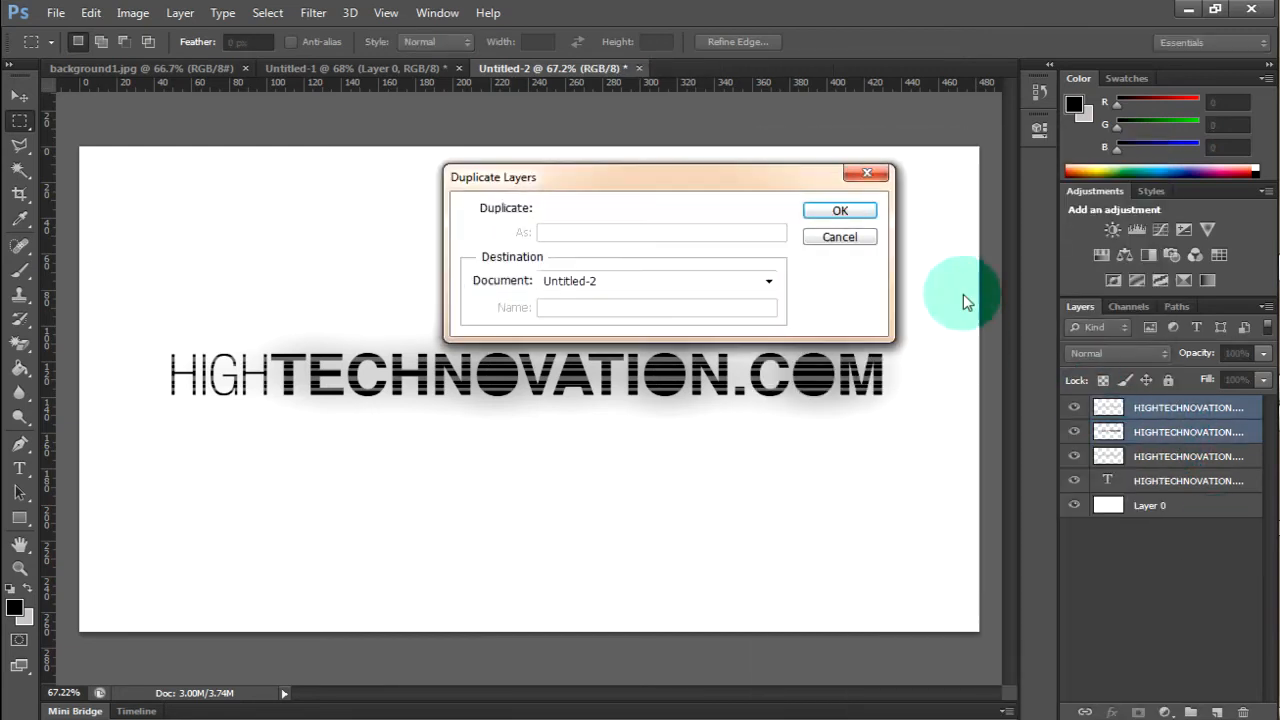
pyautogui.click(845, 212)
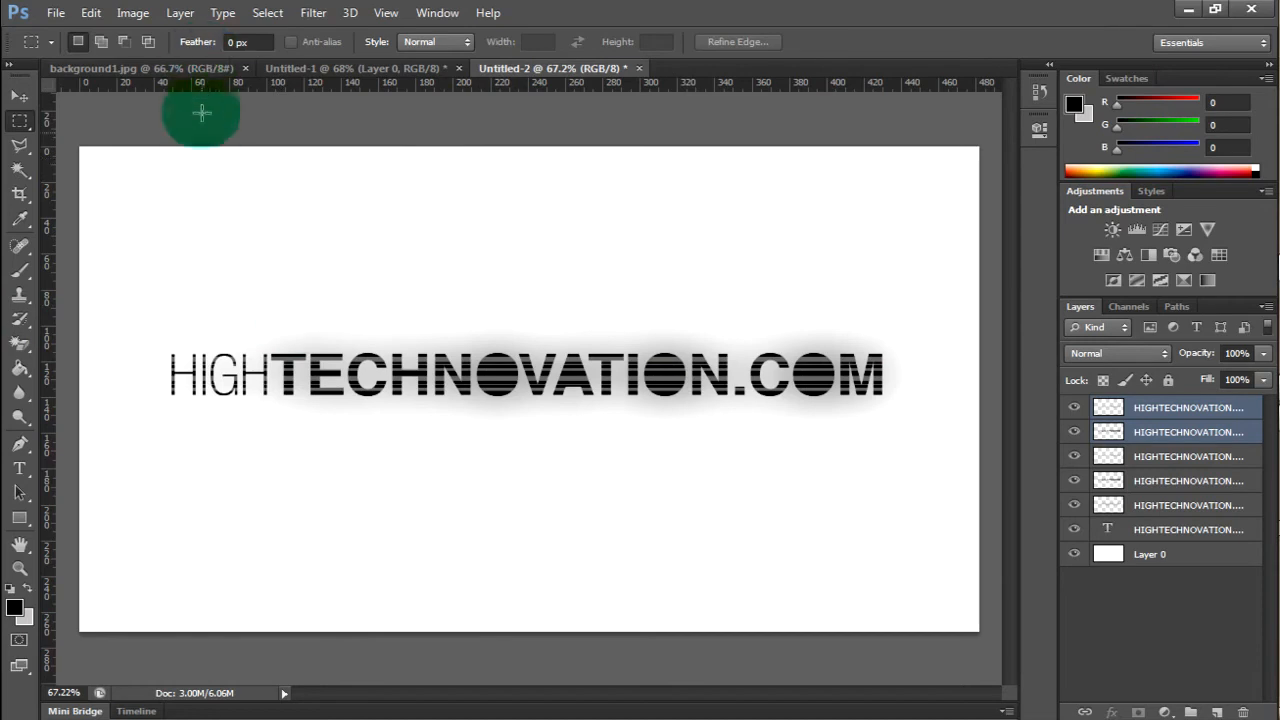
pyautogui.click(92, 14)
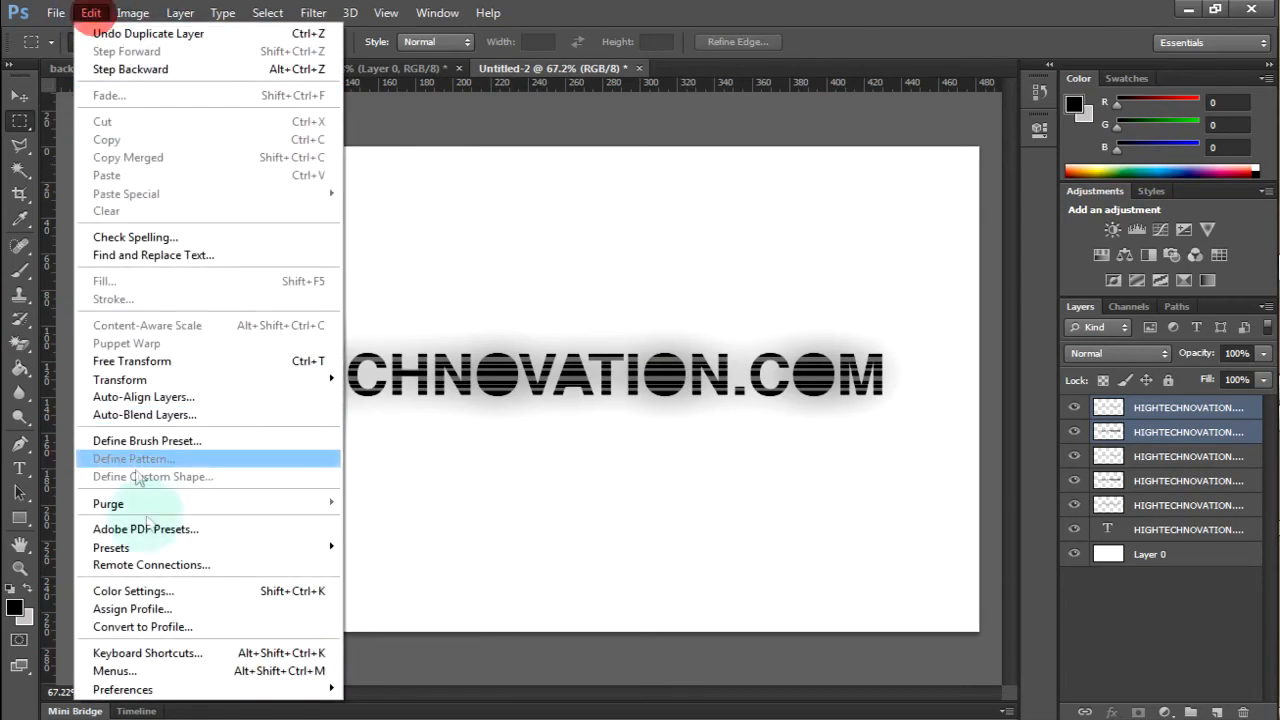
pyautogui.moveTo(172, 382)
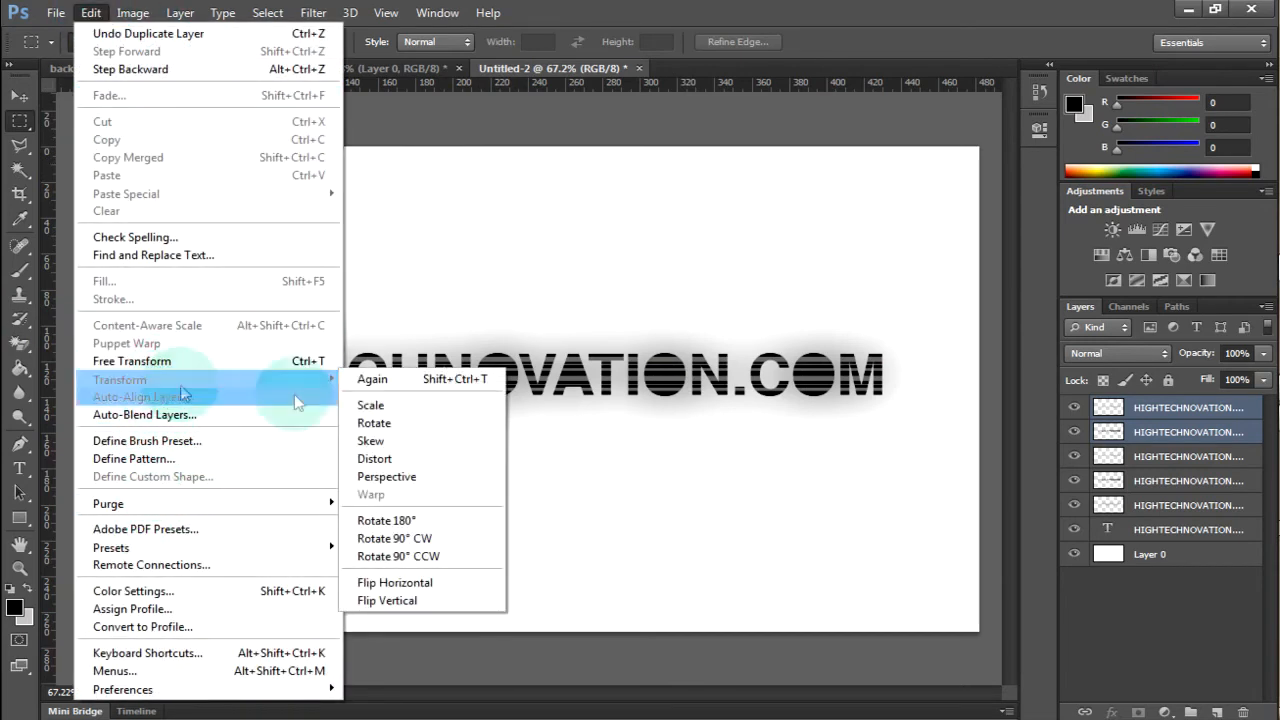
pyautogui.click(449, 600)
# Step: Move the two flipped text copies straight down so they sit directly beneath the original lettering as a reflection
pyautogui.click(19, 95)
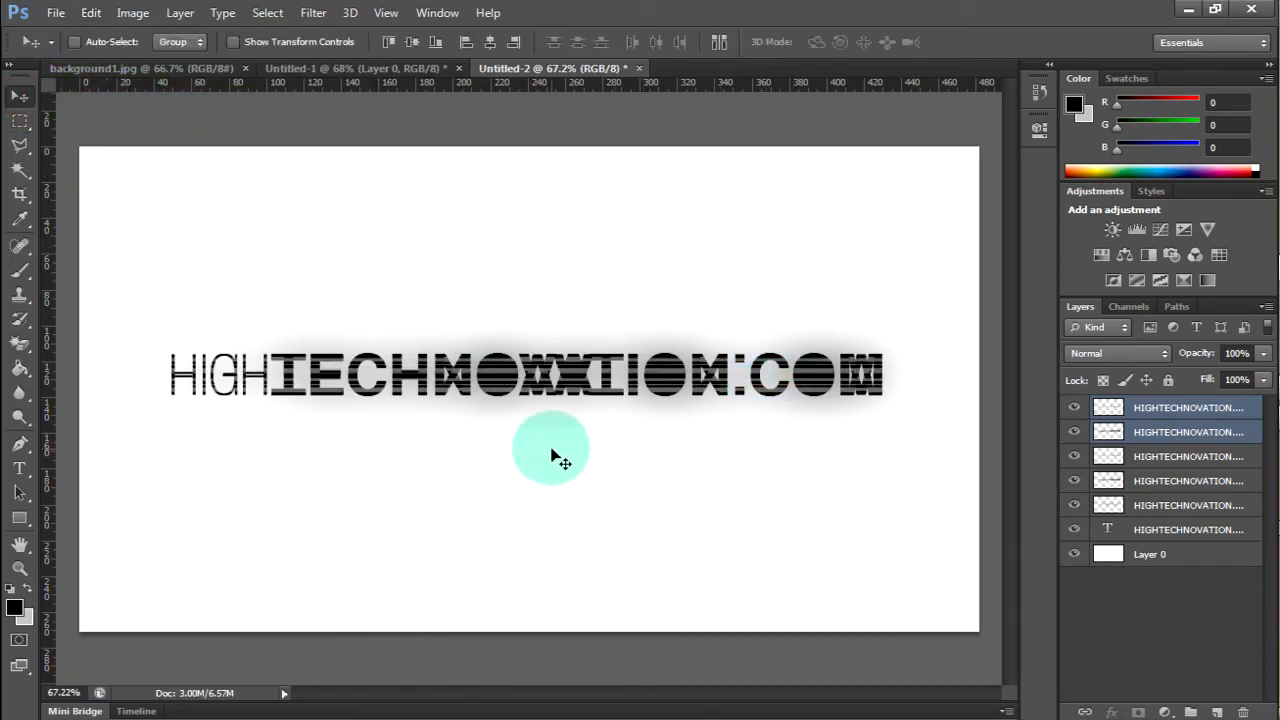
pyautogui.moveTo(556, 345); pyautogui.dragTo(558, 422)
pyautogui.moveTo(497, 434); pyautogui.dragTo(590, 411)
pyautogui.click(583, 403)
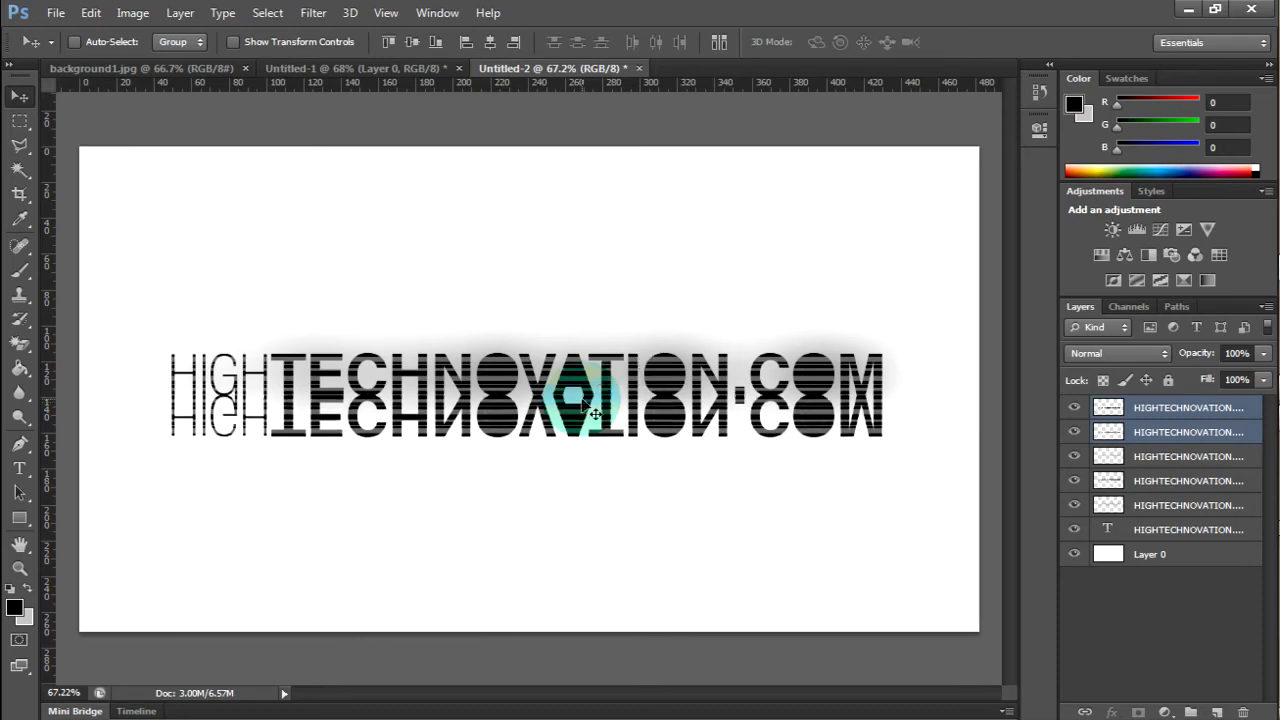
pyautogui.moveTo(502, 414); pyautogui.dragTo(500, 417)
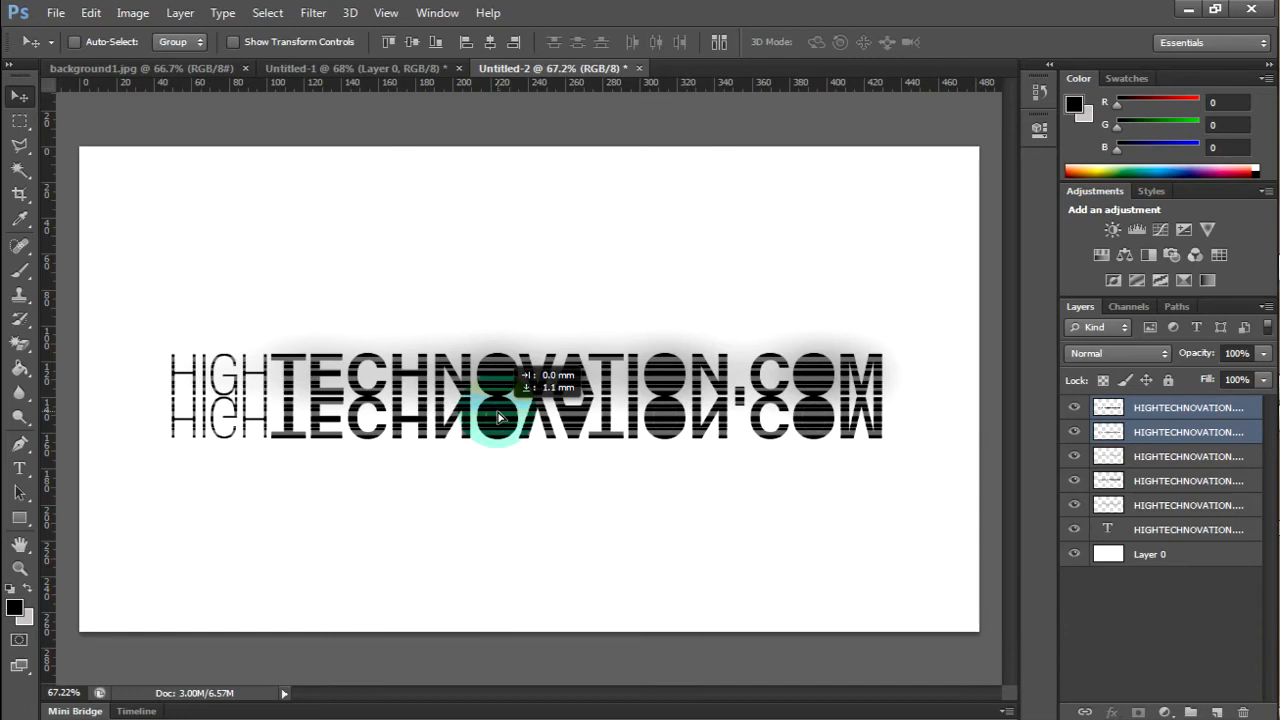
pyautogui.moveTo(500, 417); pyautogui.dragTo(495, 423)
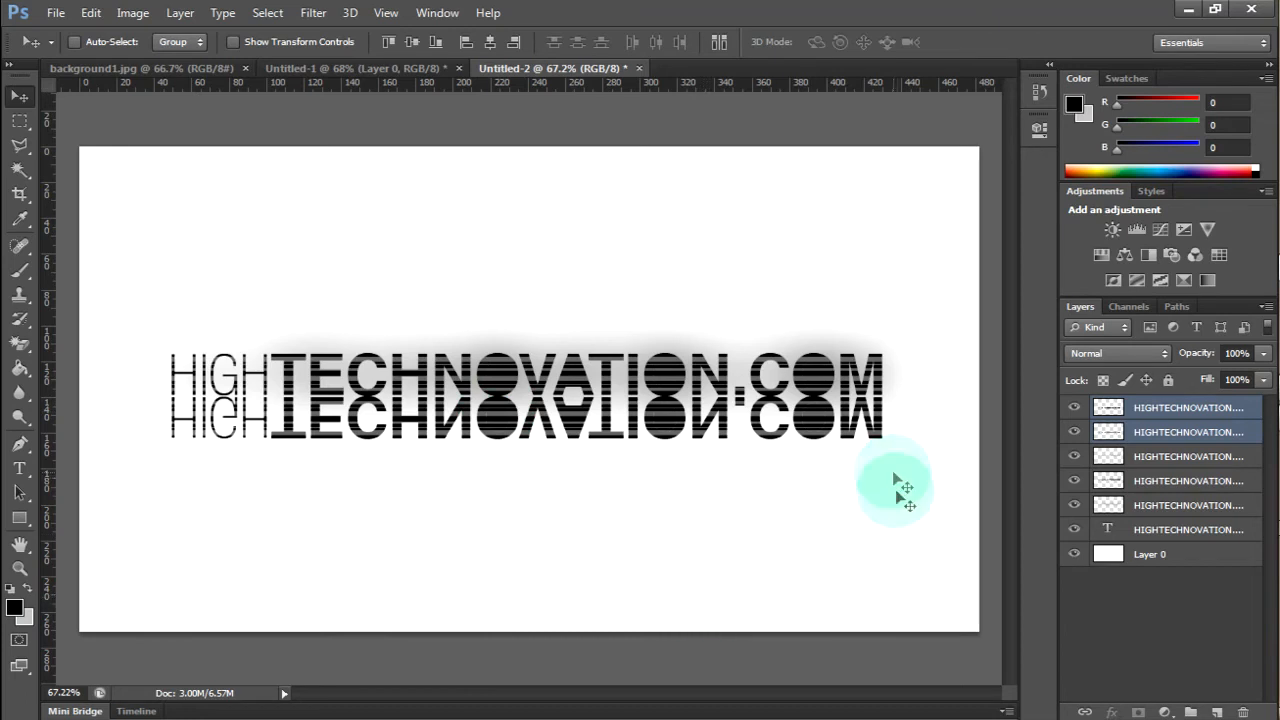
# Step: Fade the lower part of both flipped text layers by deleting a rectangular selection feathered by 30 pixels from each, leaving nothing selected
pyautogui.click(1188, 411)
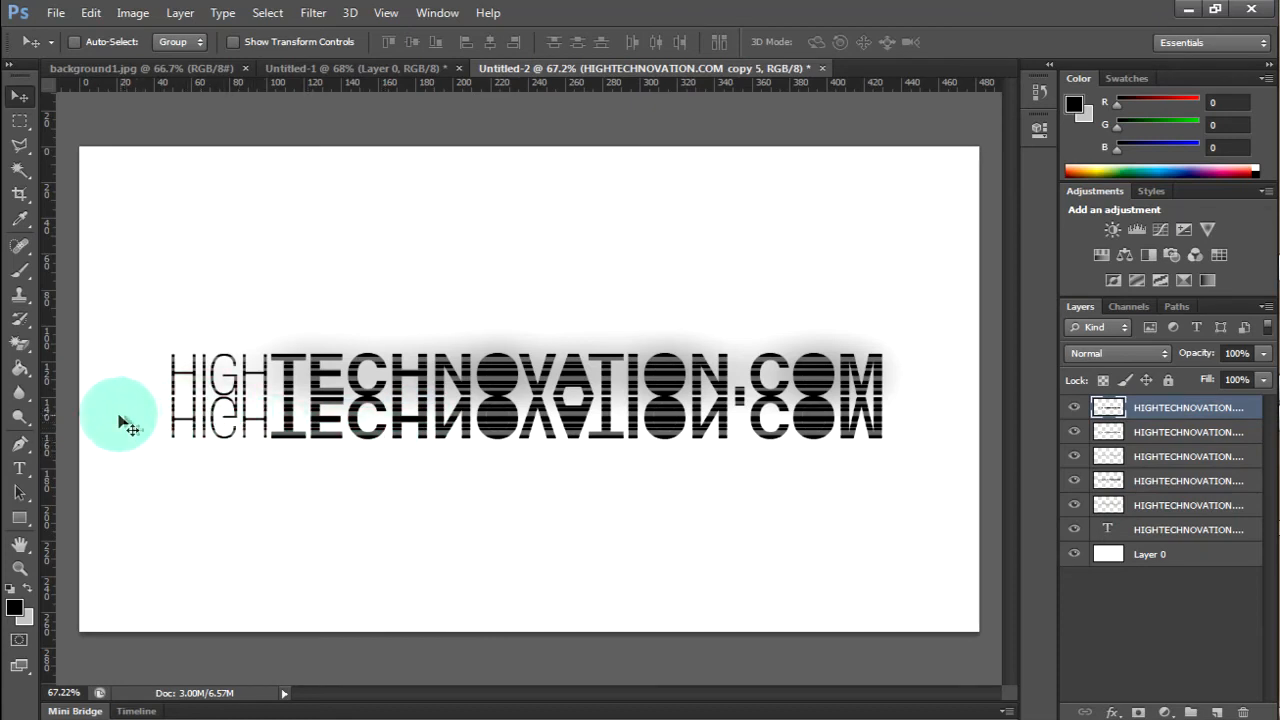
pyautogui.click(22, 128)
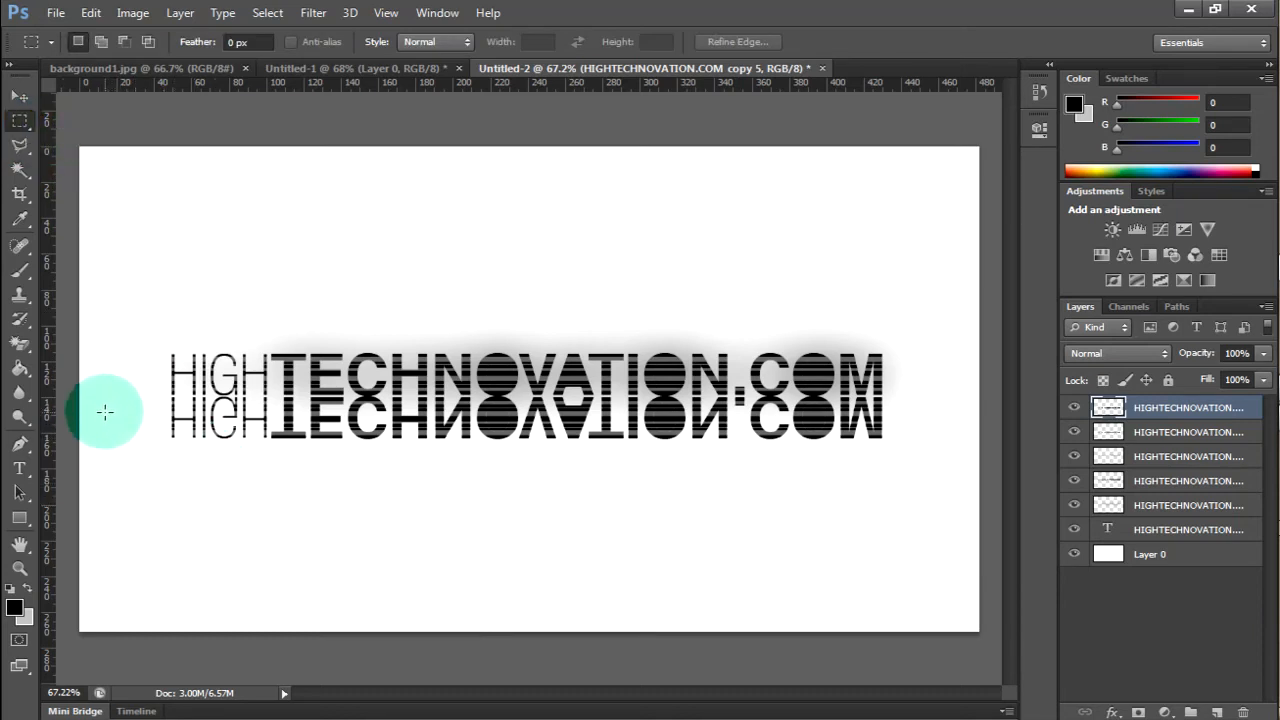
pyautogui.moveTo(412, 441); pyautogui.dragTo(952, 535)
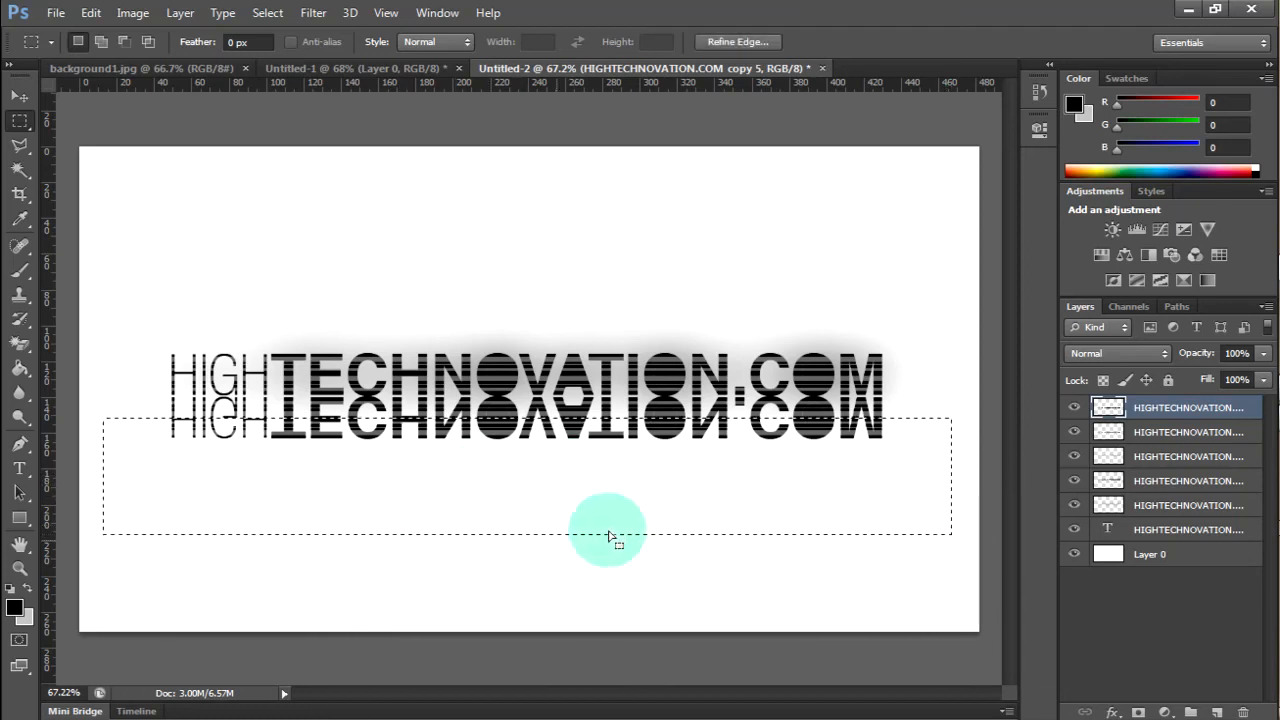
pyautogui.rightClick(621, 497)
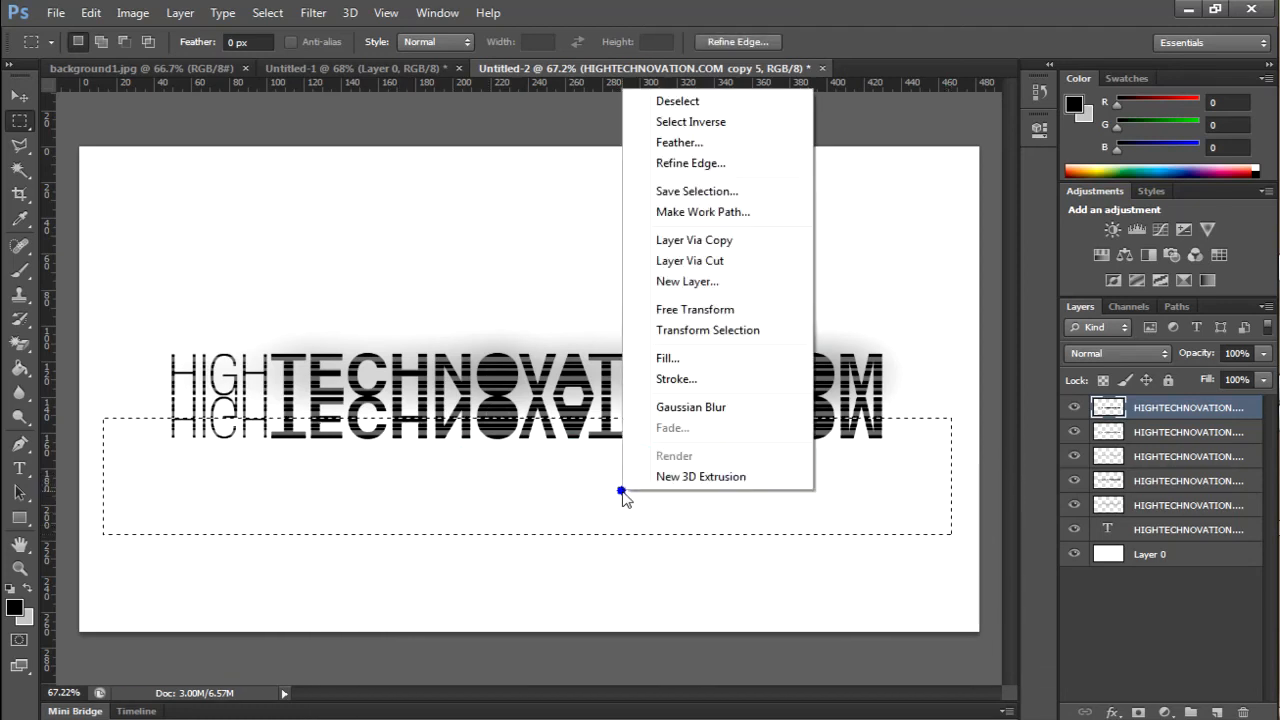
pyautogui.click(680, 140)
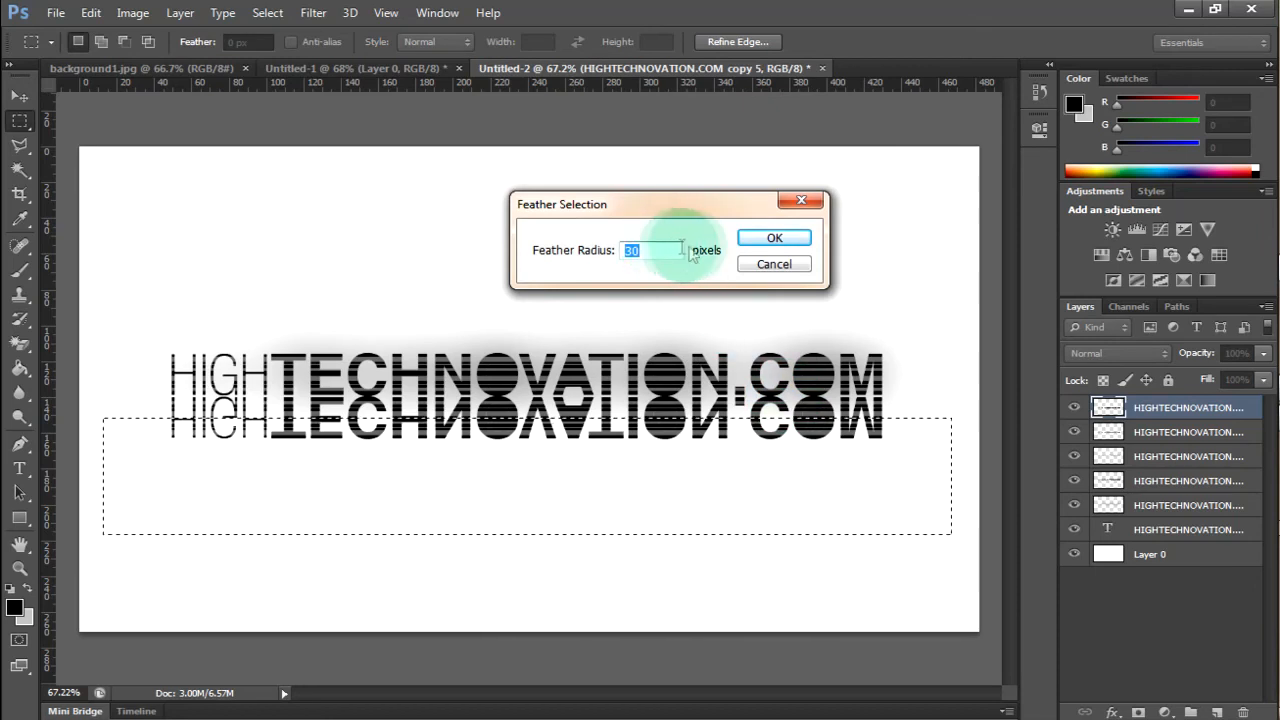
pyautogui.click(790, 244)
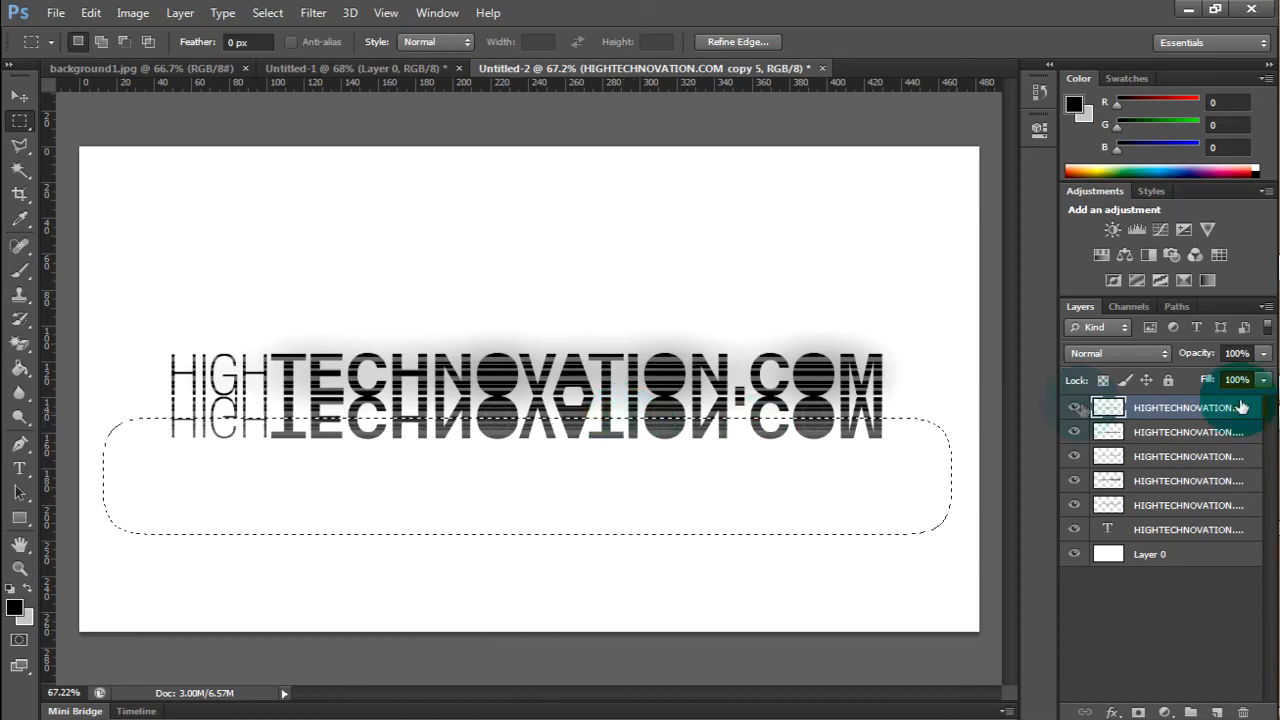
pyautogui.click(1200, 436)
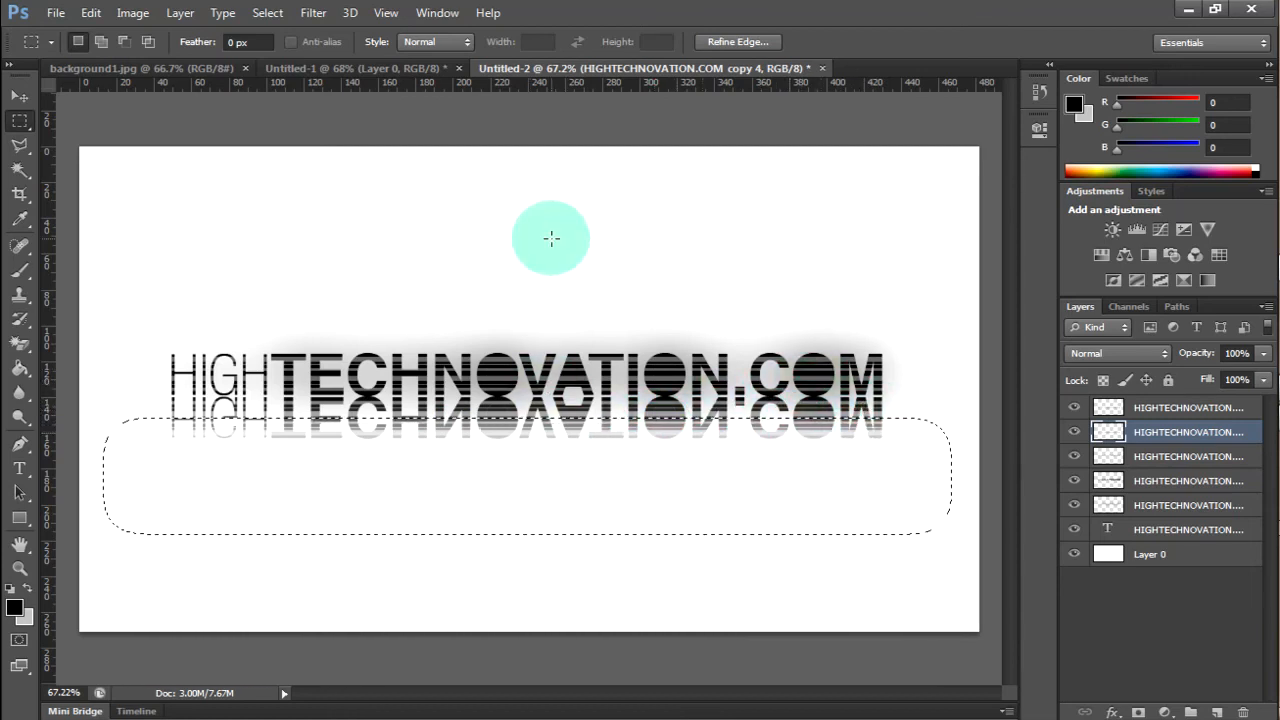
pyautogui.hotkey('ctrl', 'd')
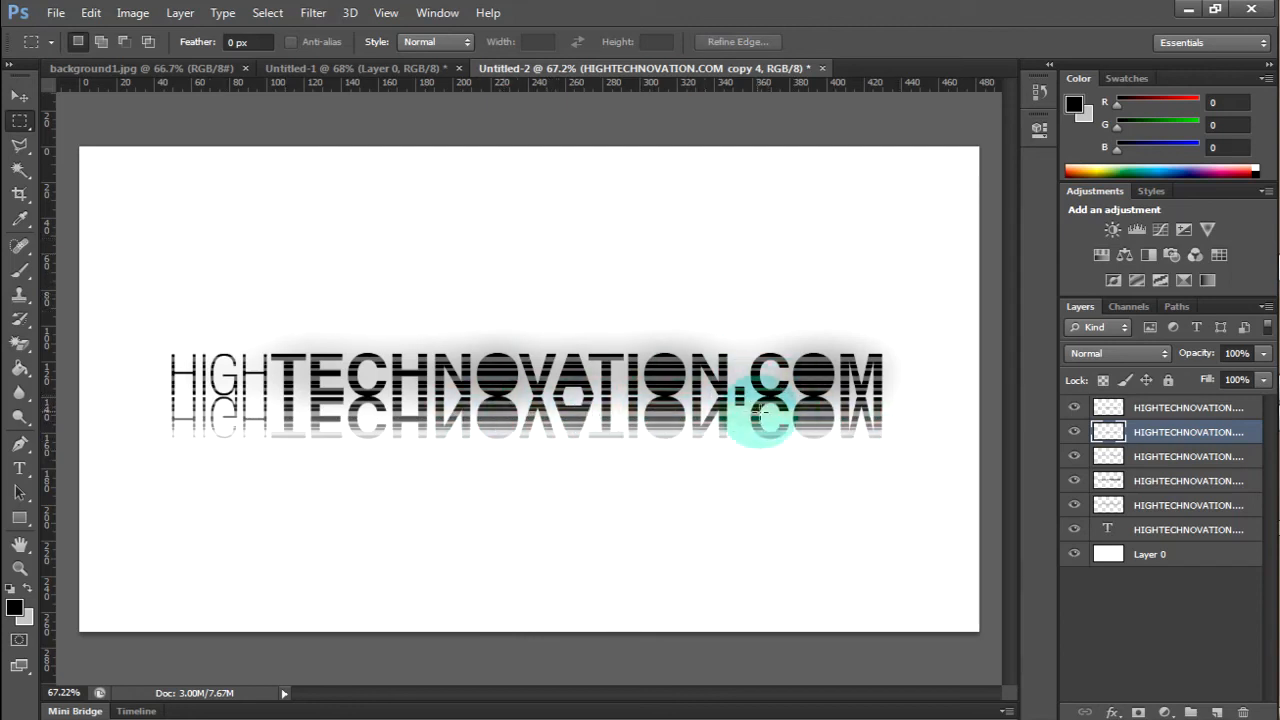
# Step: Set the opacity of both flipped reflection layers to 30%
pyautogui.click(1240, 350)
pyautogui.write('30')
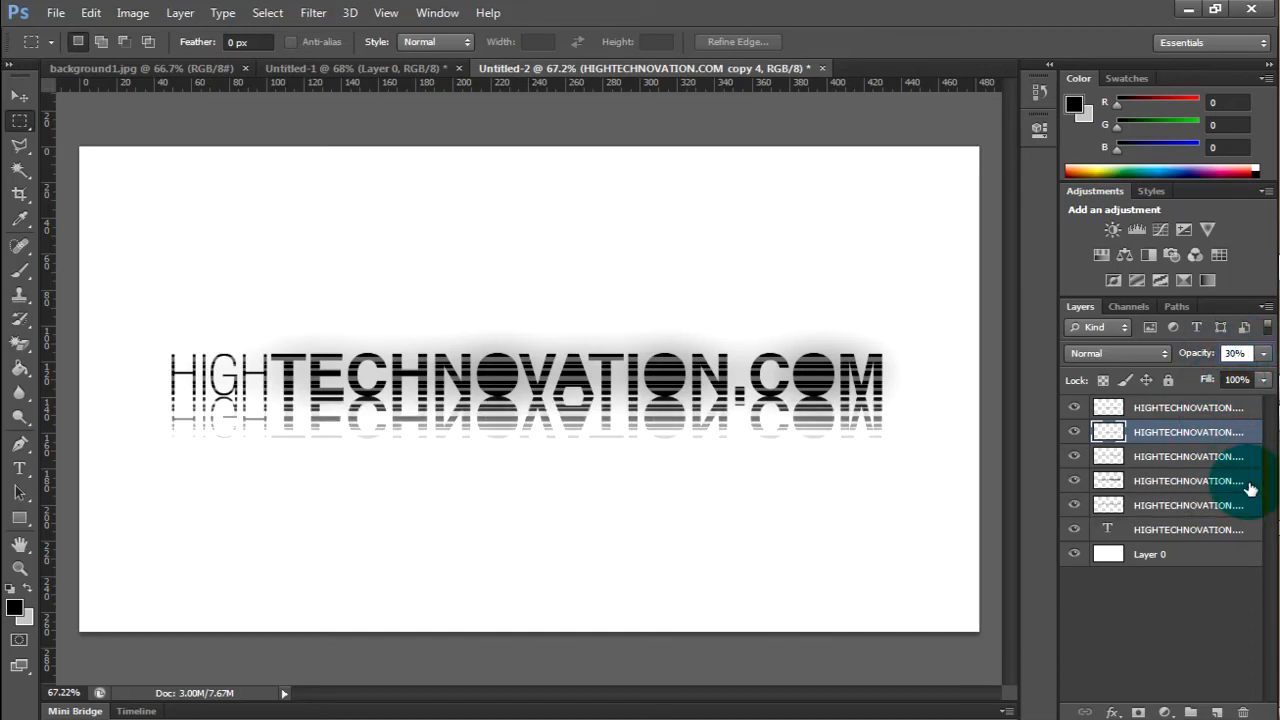
pyautogui.click(1232, 408)
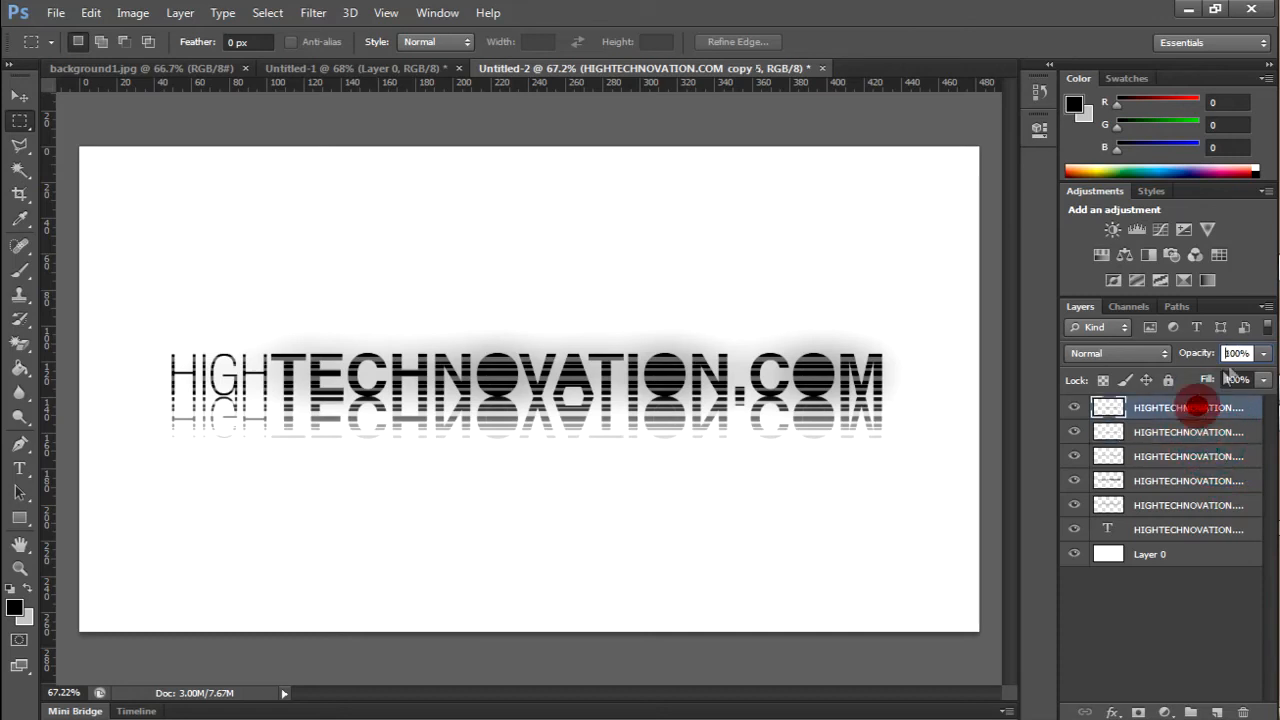
pyautogui.click(1238, 352)
pyautogui.write('30')
pyautogui.click(827, 212)
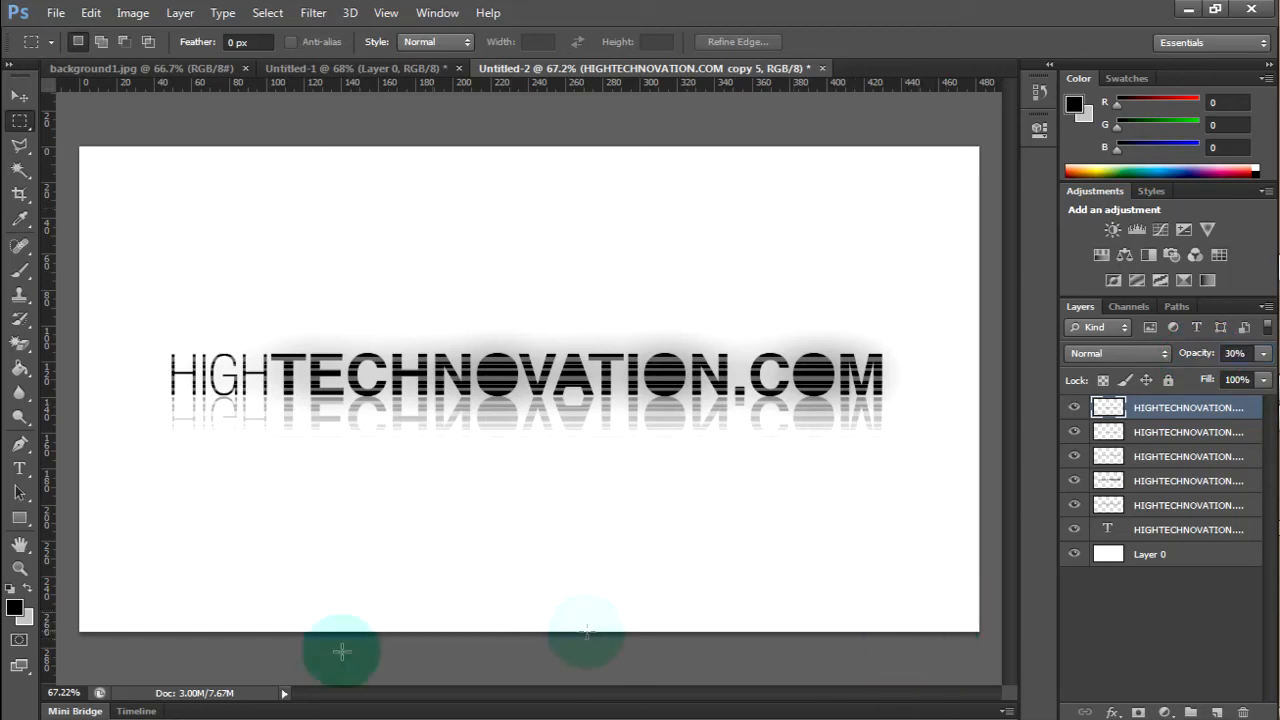
# Step: Make Layer 0 active and set the foreground colour to a very light grey, RGB 230, 226, 226
pyautogui.click(1180, 557)
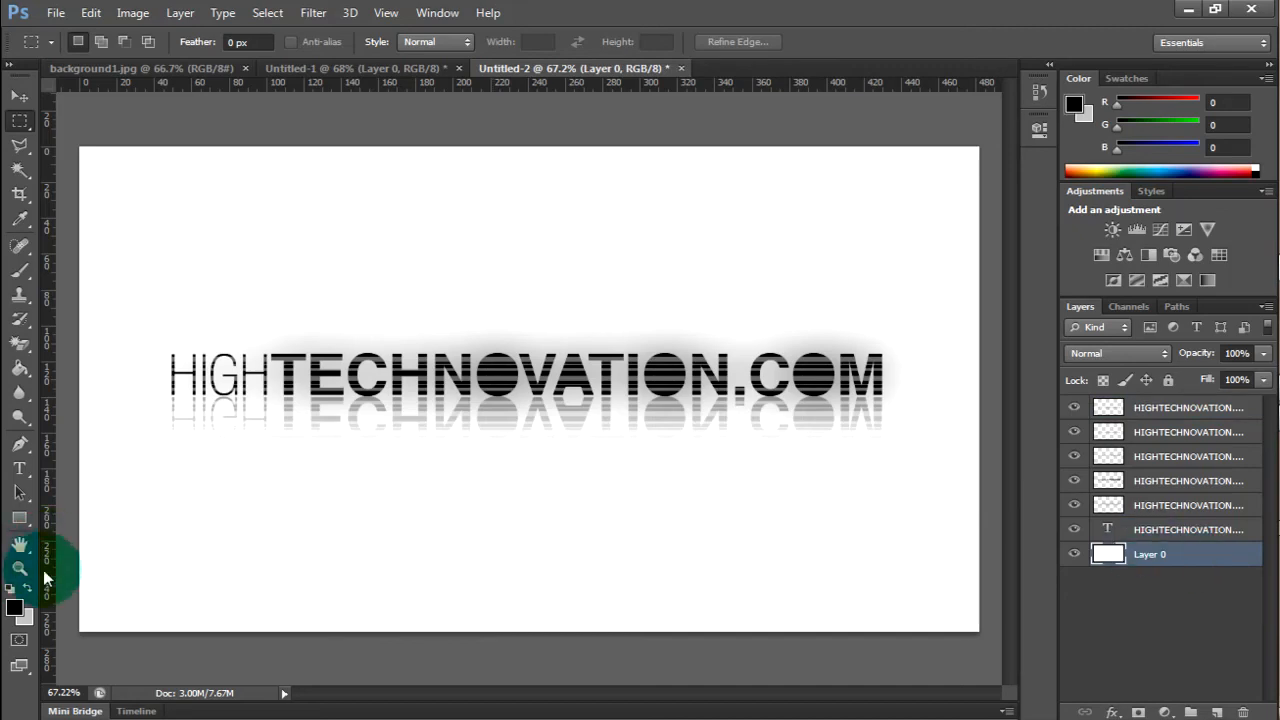
pyautogui.click(14, 608)
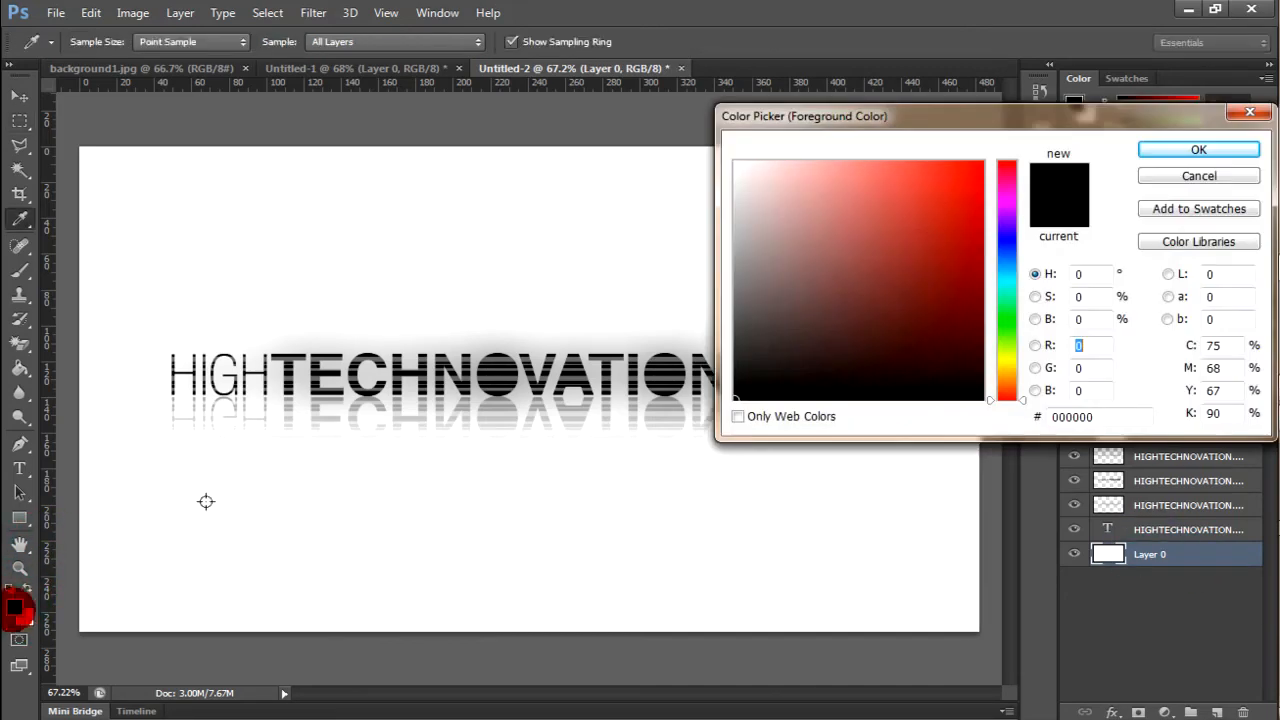
pyautogui.click(735, 165)
pyautogui.moveTo(735, 165)
pyautogui.mouseDown()
pyautogui.moveTo(731, 152)
pyautogui.moveTo(738, 184)
pyautogui.mouseUp()
pyautogui.click(1190, 152)
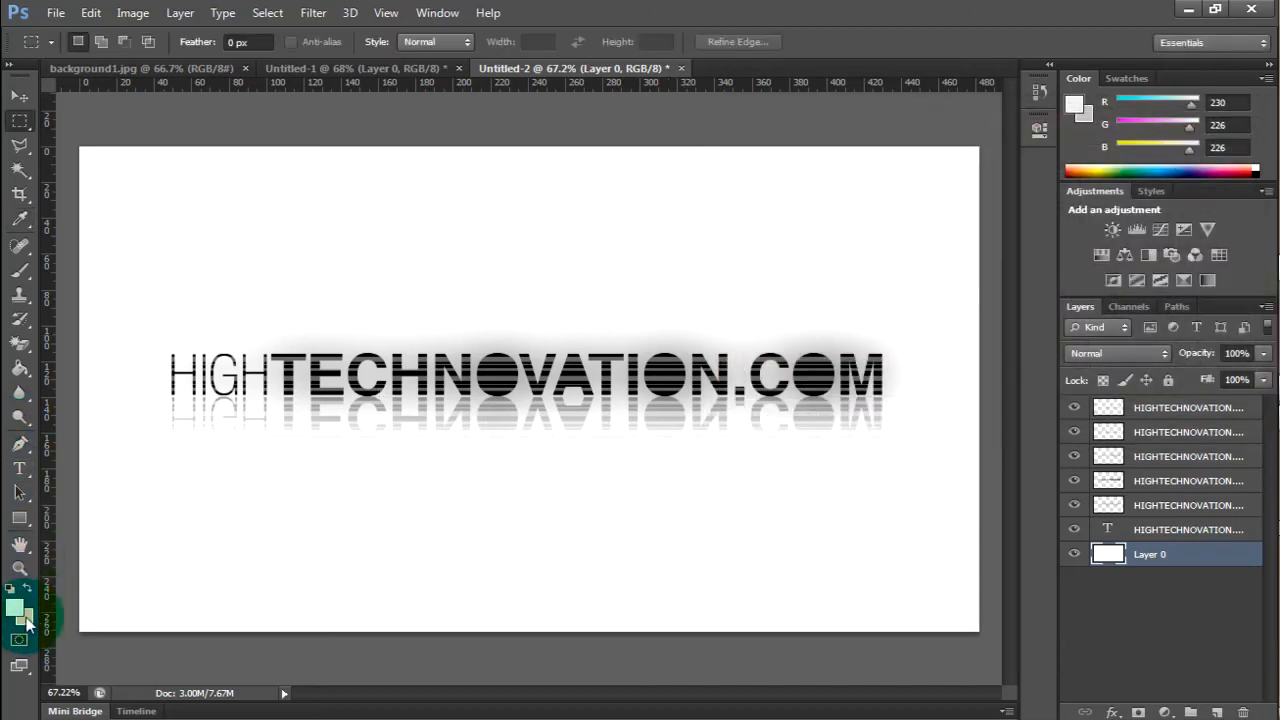
# Step: Set the background colour to a medium grey, bdbbbb
pyautogui.click(27, 624)
pyautogui.click(731, 224)
pyautogui.click(730, 225)
pyautogui.click(735, 223)
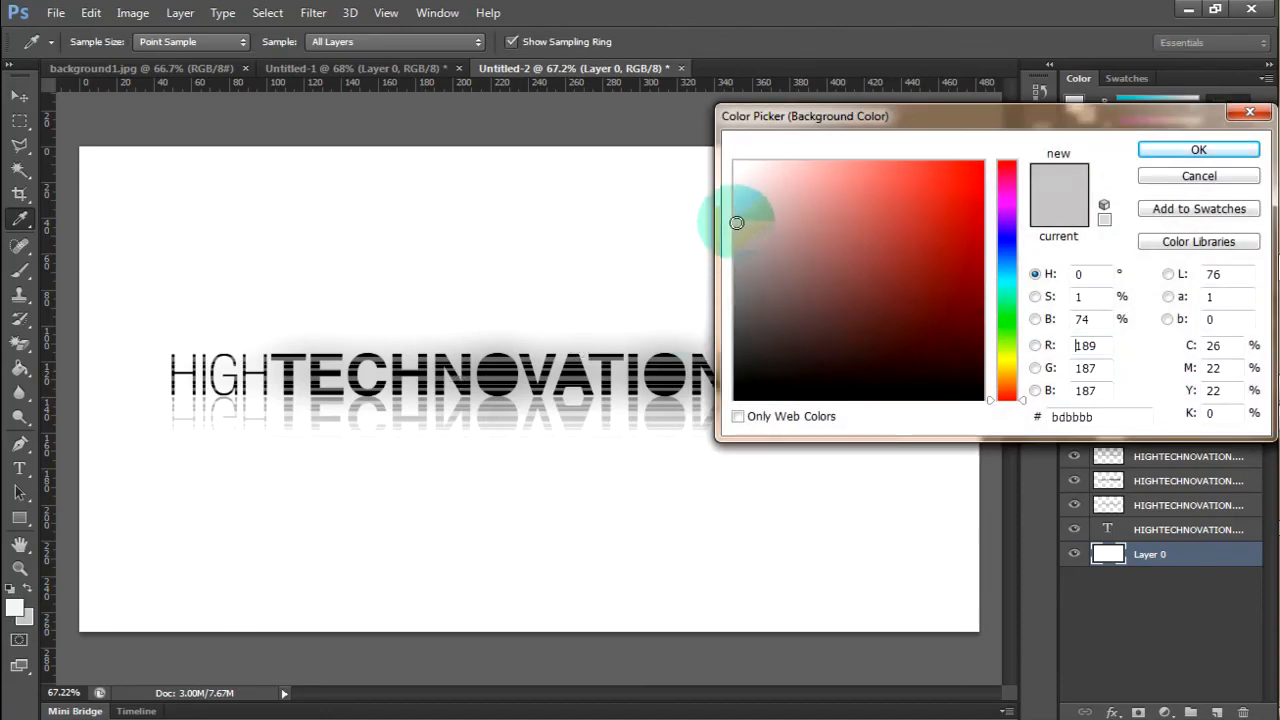
pyautogui.click(1240, 150)
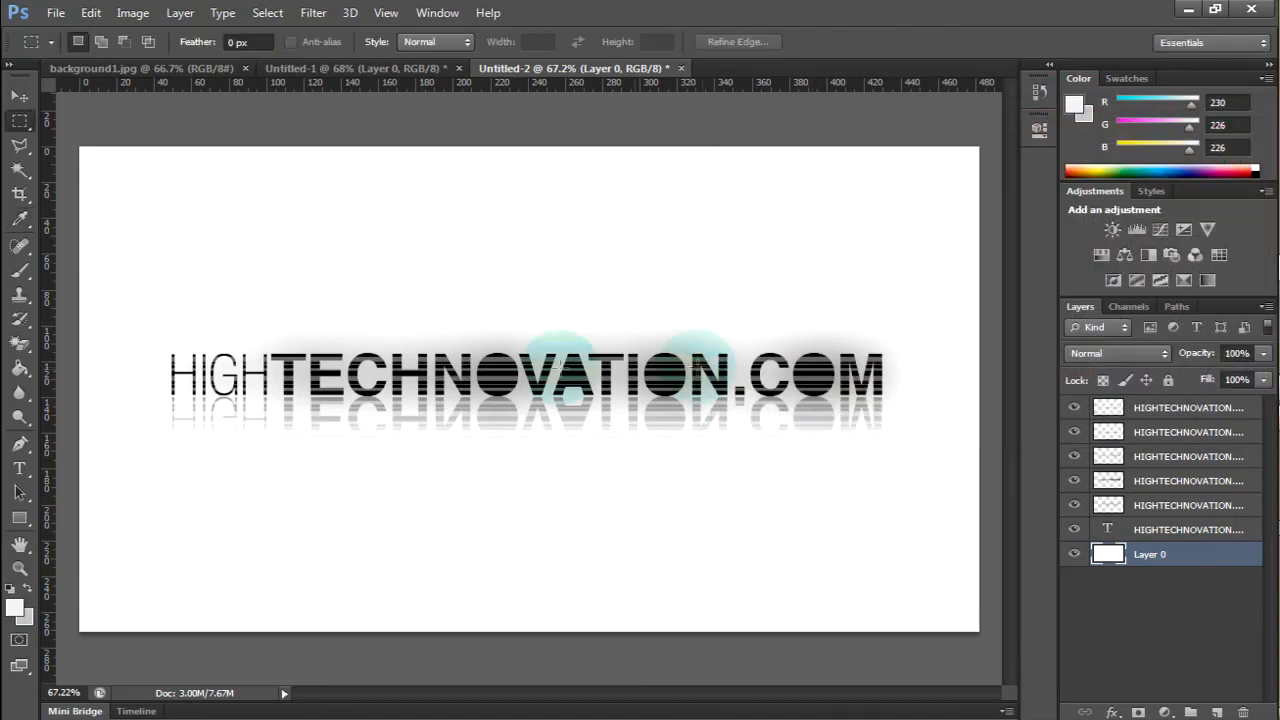
# Step: Fill Layer 0 with a vertical linear gradient from light grey near the canvas top to darker grey at its bottom edge
pyautogui.click(20, 370)
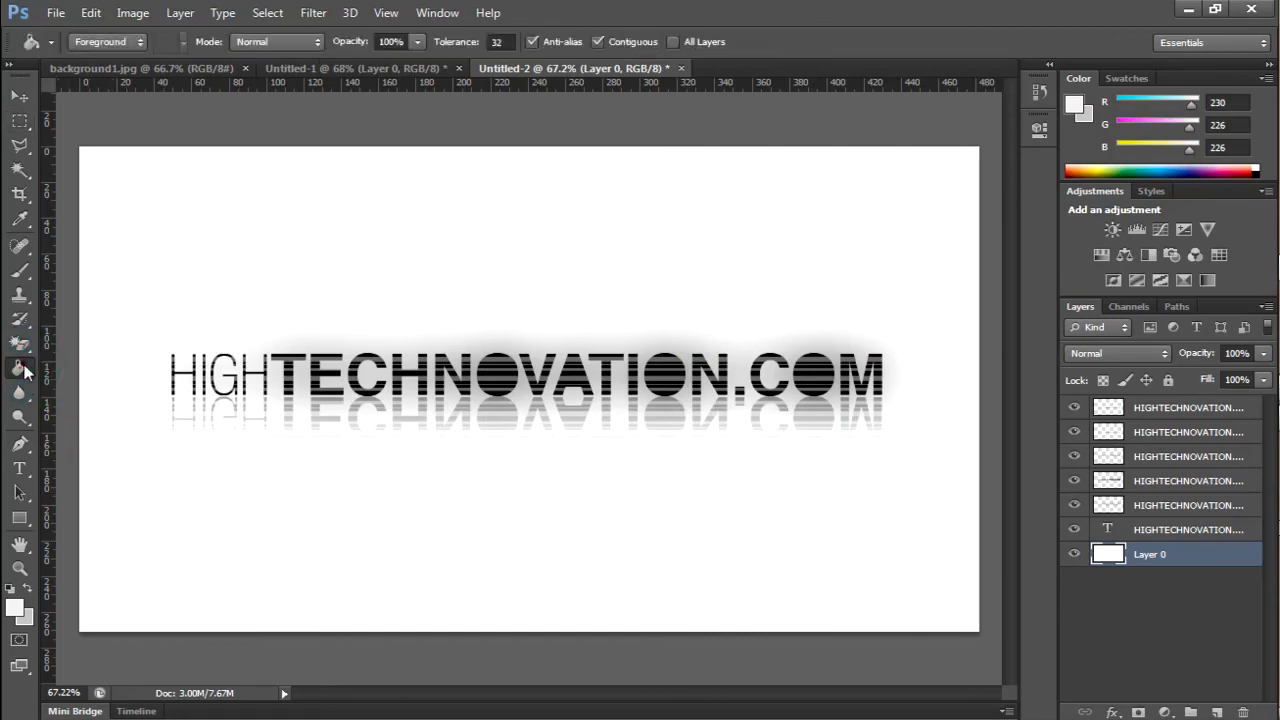
pyautogui.rightClick(22, 376)
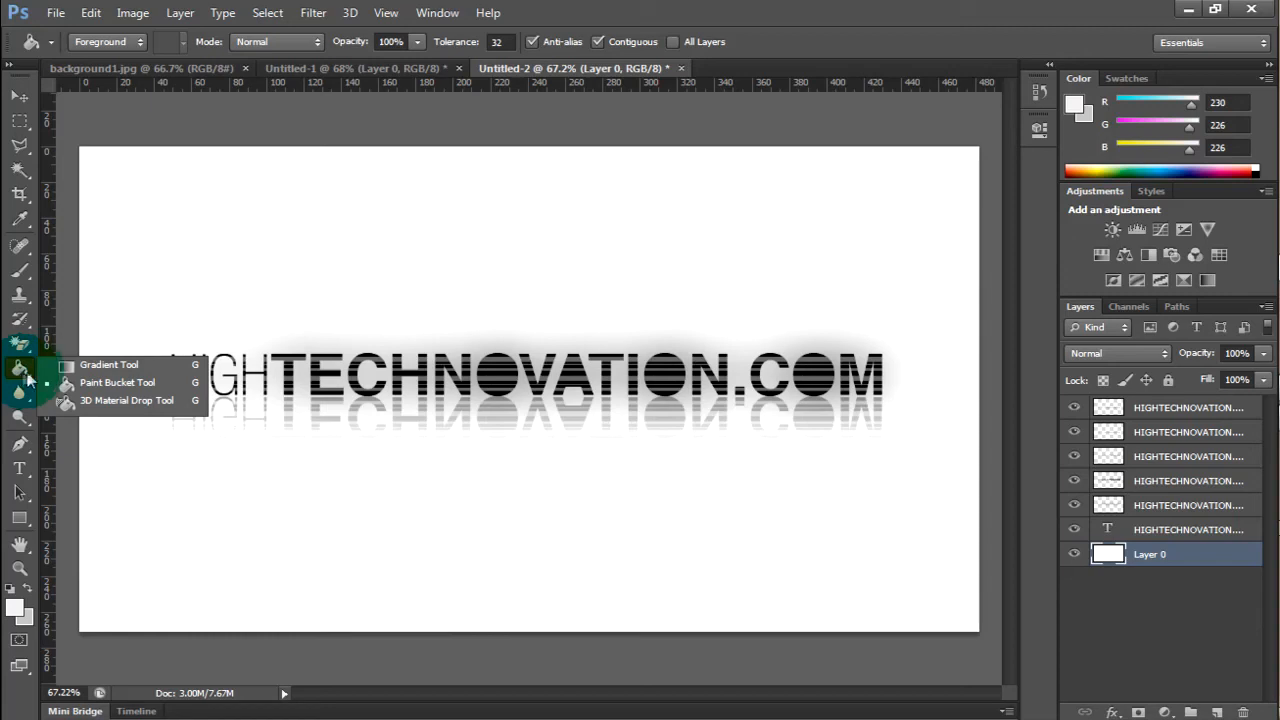
pyautogui.click(107, 366)
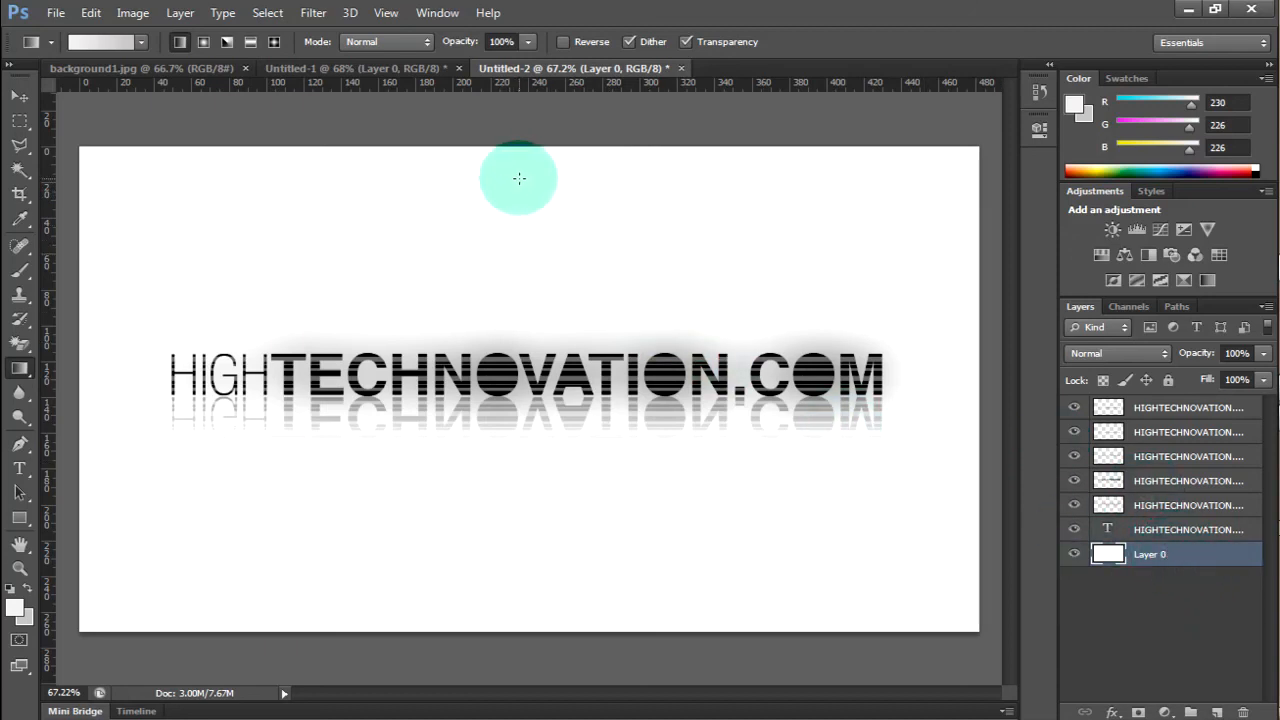
pyautogui.moveTo(521, 176); pyautogui.dragTo(510, 631)
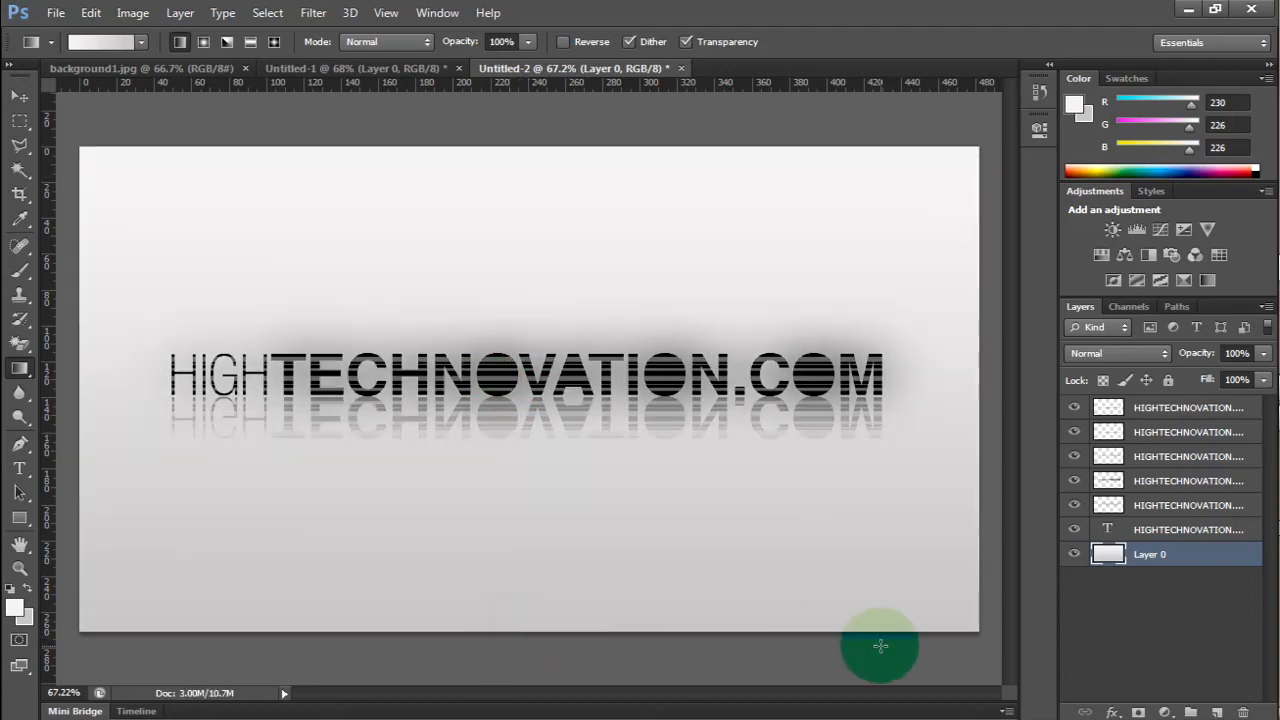